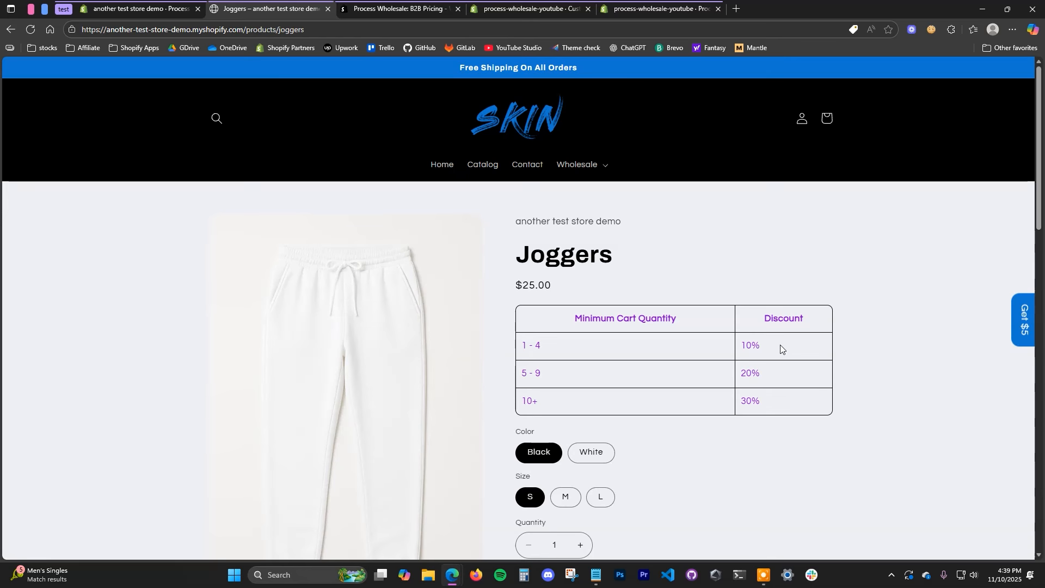
Step: Open the Wholesale Quick Order Form page
left_click(595, 164)
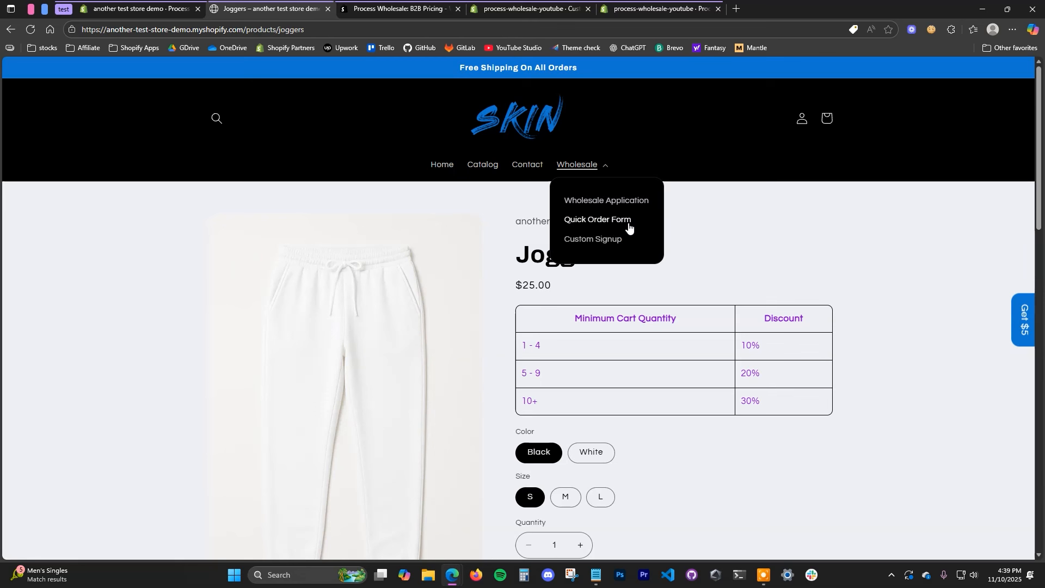
left_click(622, 221)
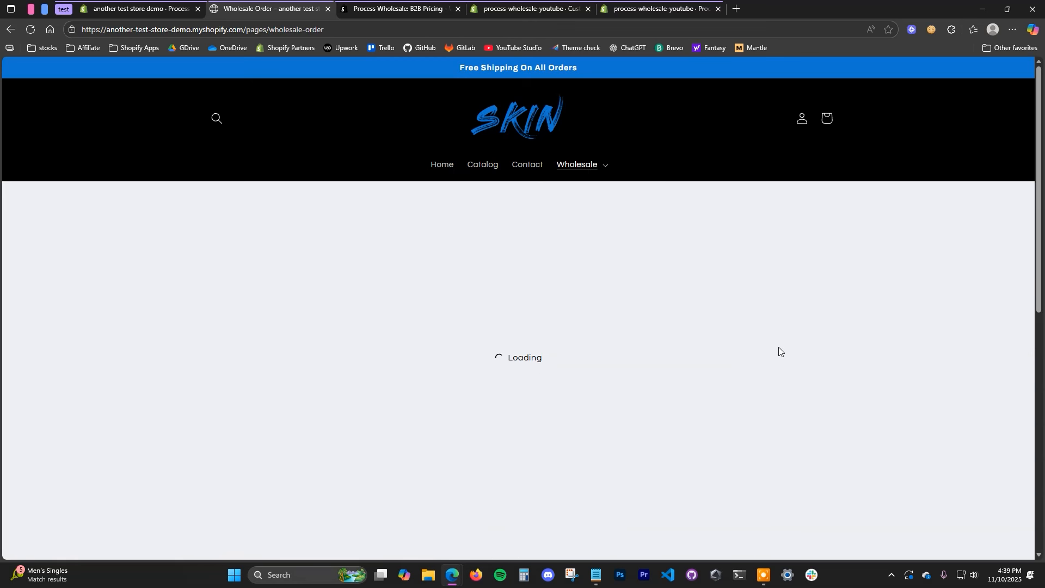
scroll(784, 348, "down", 1)
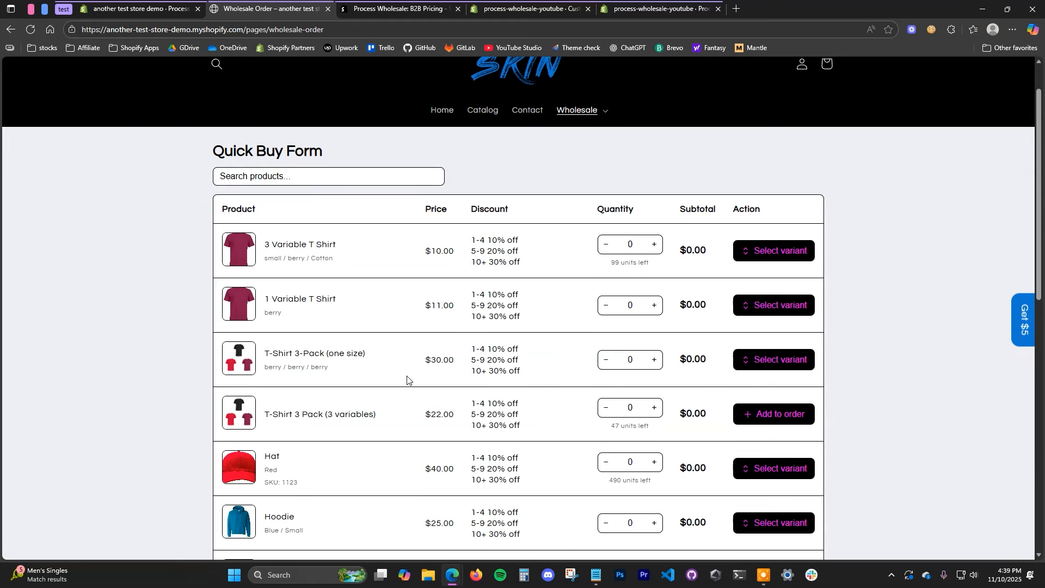
scroll(479, 359, "down", 1)
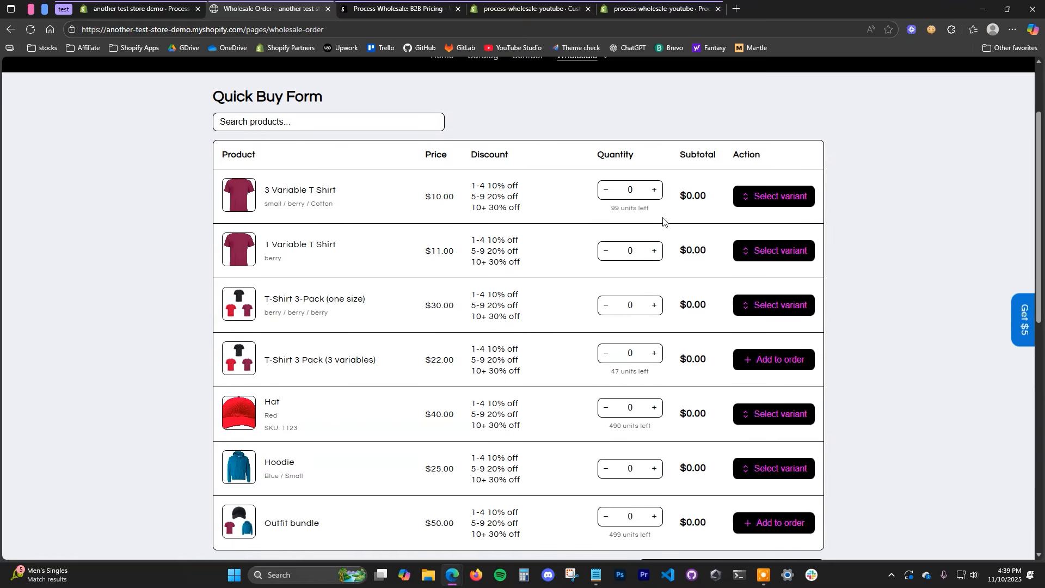
Step: Add three red small 3 Variable T Shirts to the wholesale order
triple_click(654, 190)
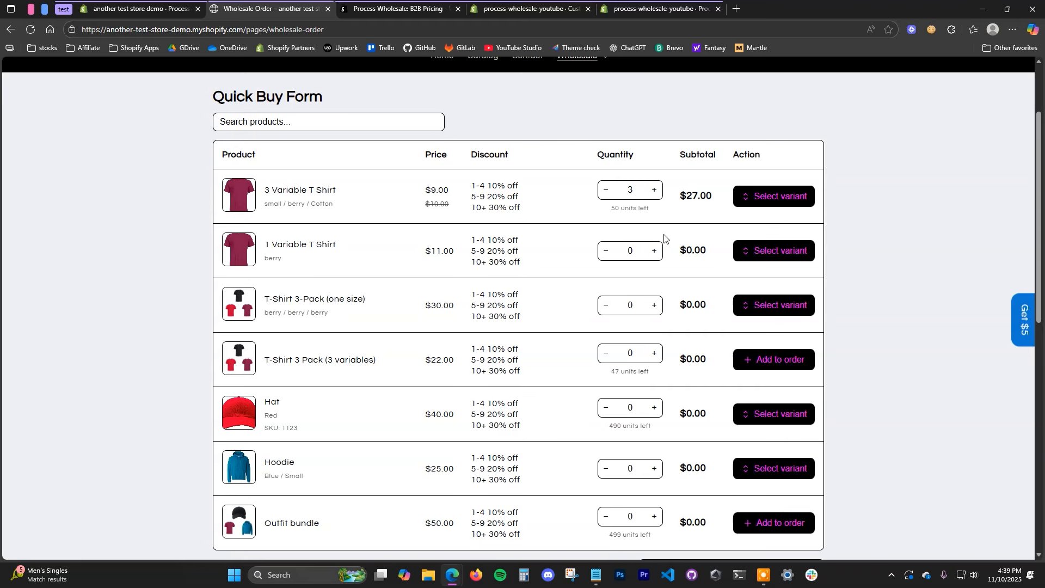
left_click(780, 195)
left_click(732, 282)
left_click(732, 329)
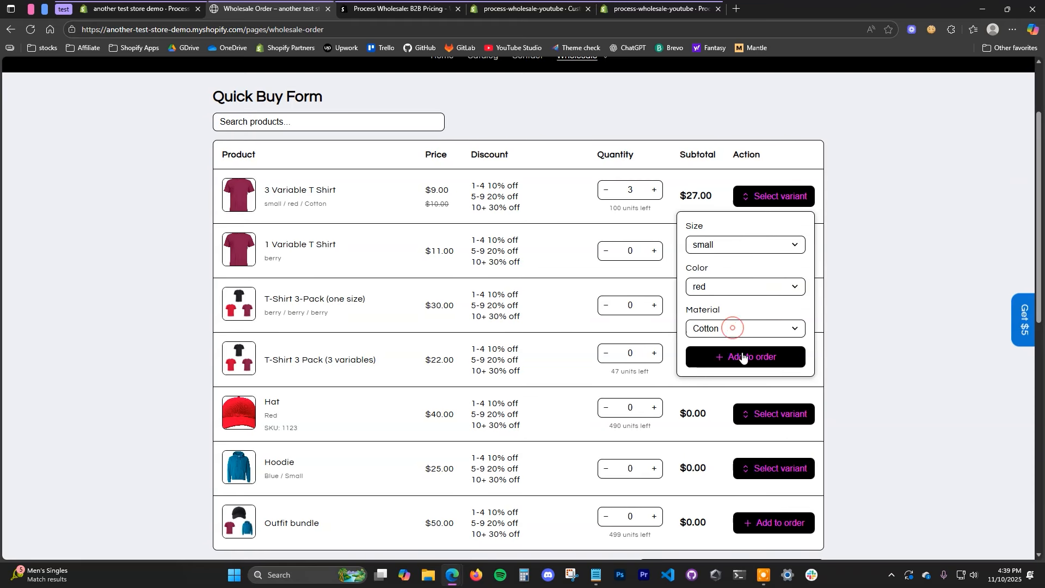
left_click(741, 355)
Step: Add two berry 1 Variable T Shirts to the order
scroll(855, 312, "down", 1)
double_click(654, 196)
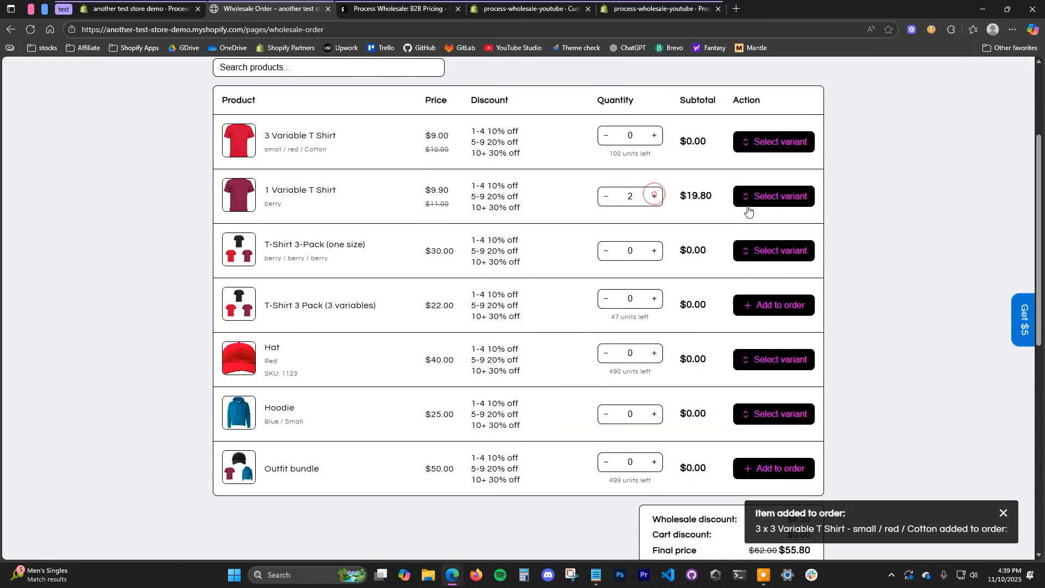
left_click(752, 197)
left_click(745, 273)
Step: Add one Blue / Small Hoodie for a $78.30 total, then view account order history
scroll(745, 278, "down", 2)
left_click(654, 305)
left_click(761, 314)
left_click(750, 422)
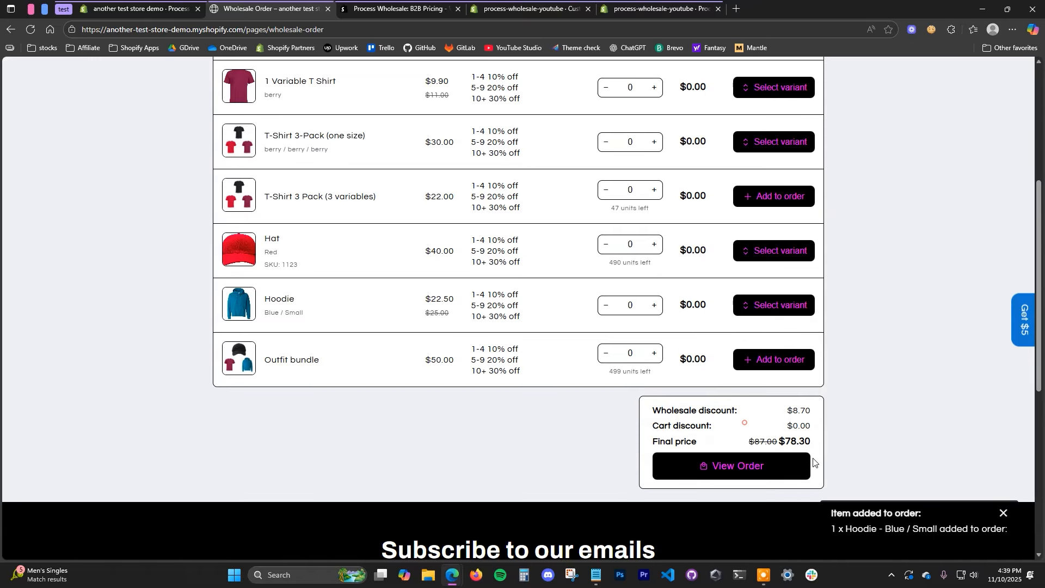
scroll(760, 442, "up", 4)
left_click(802, 121)
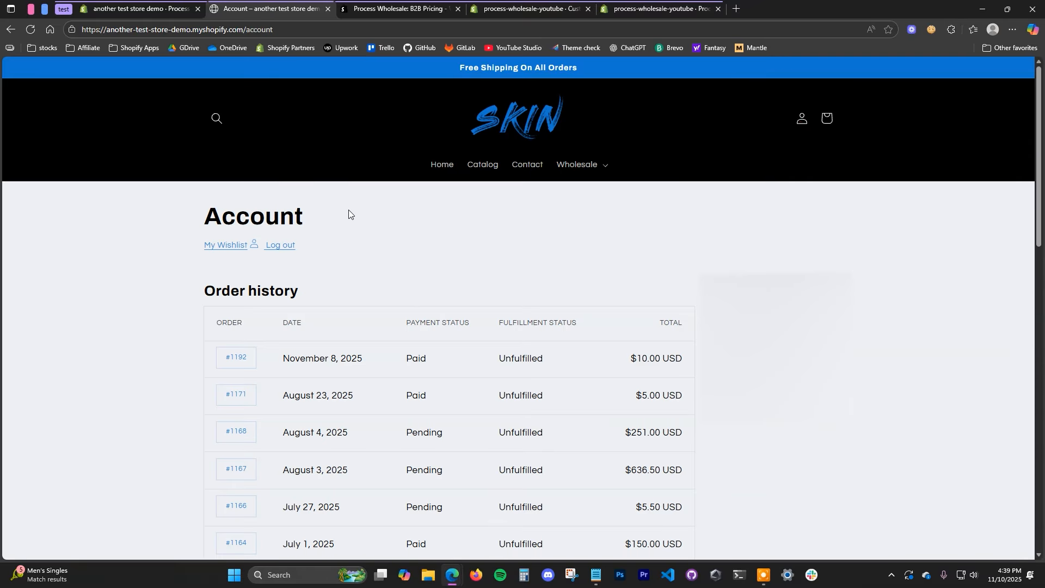
Step: Log out and view the Joggers product page as a retail visitor
left_click(282, 250)
left_click(593, 165)
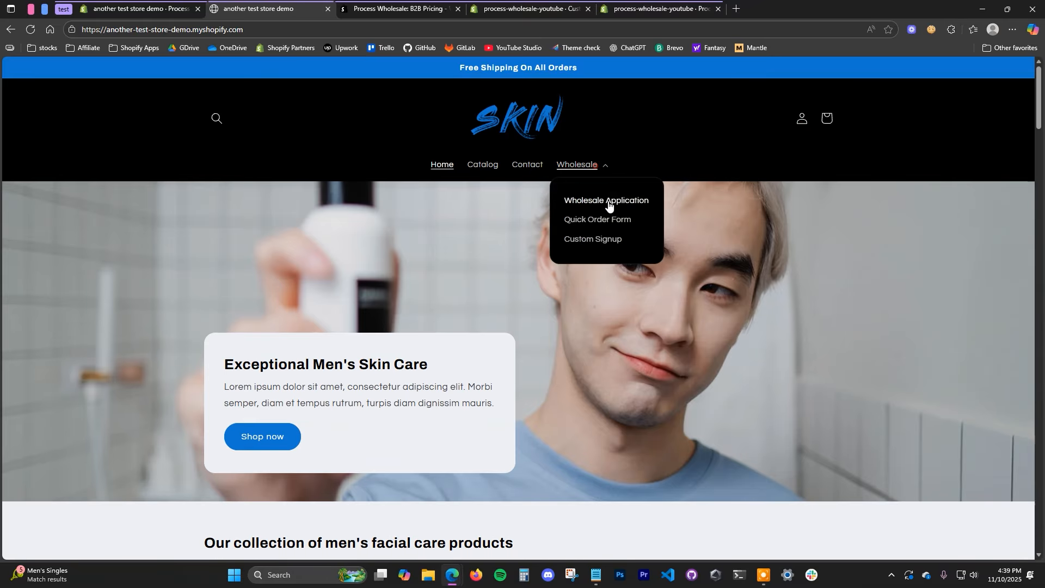
left_click(492, 167)
scroll(473, 434, "down", 10)
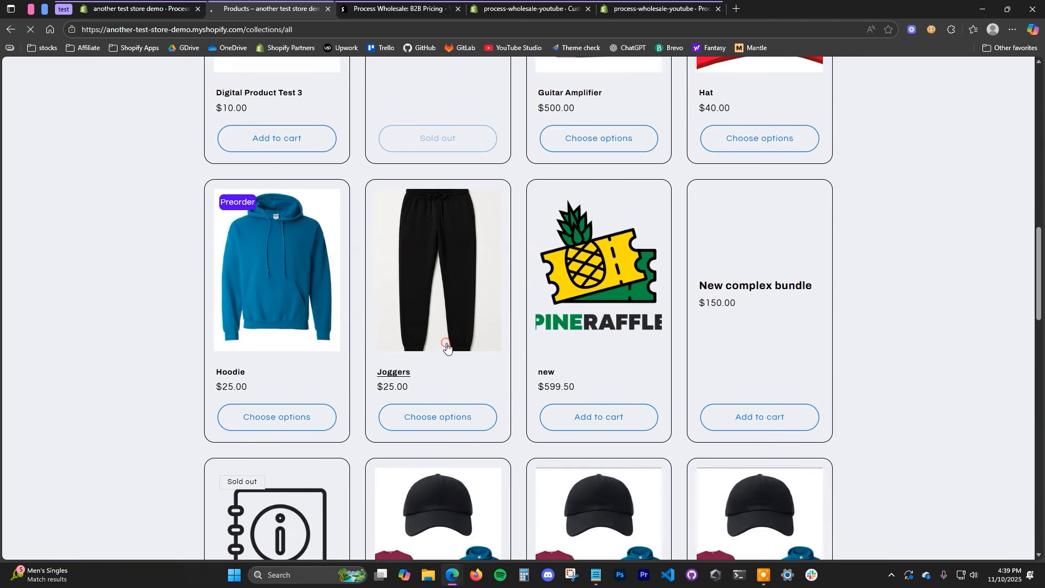
left_click(444, 344)
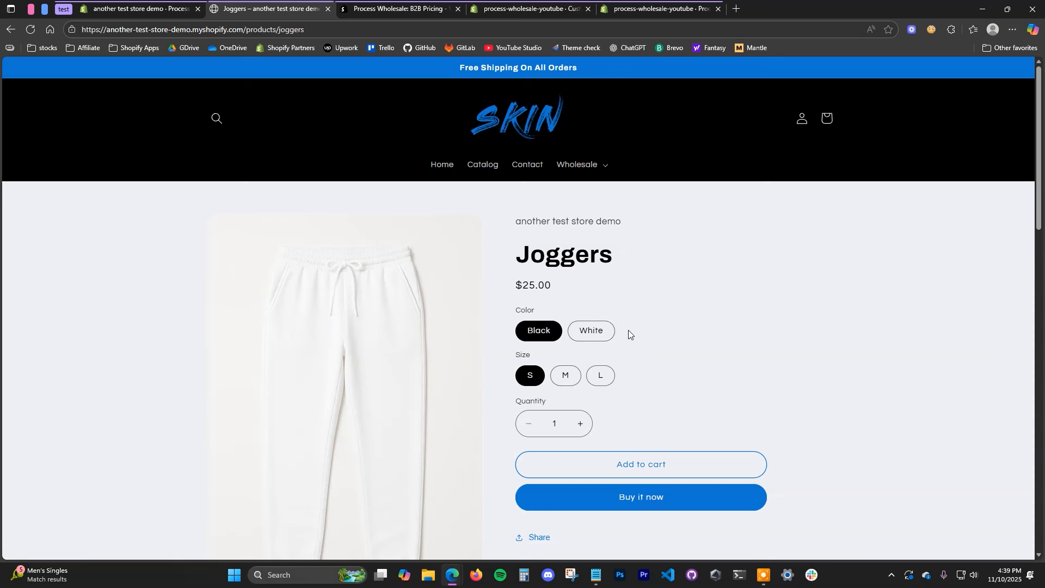
Step: Check that the Quick Order Form now shows the wholesale-only access message
left_click(593, 165)
left_click(616, 220)
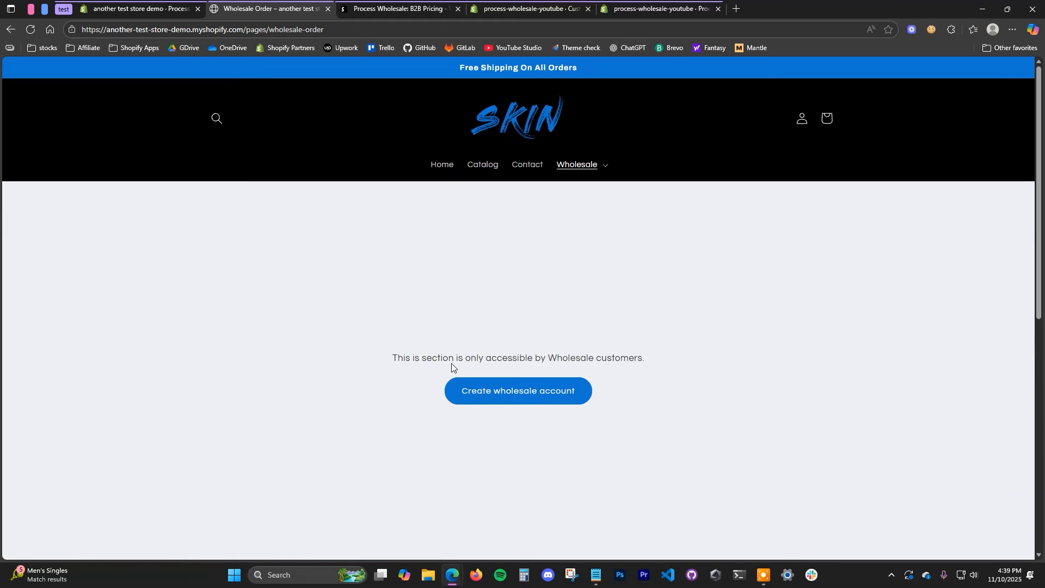
mouse_move(653, 351)
left_mouse_down()
mouse_move(416, 358)
mouse_move(655, 361)
left_mouse_up()
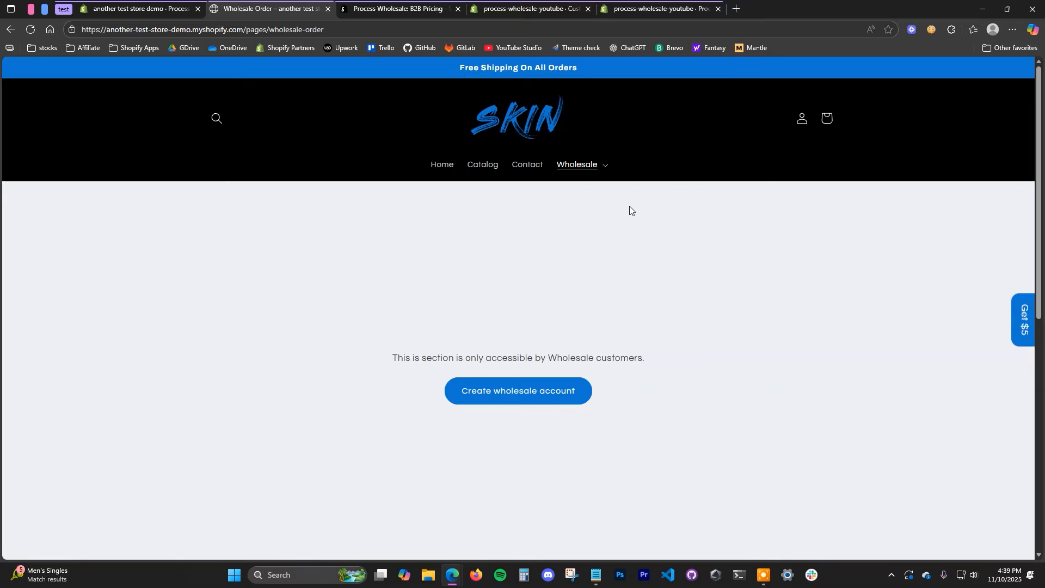
left_click(600, 167)
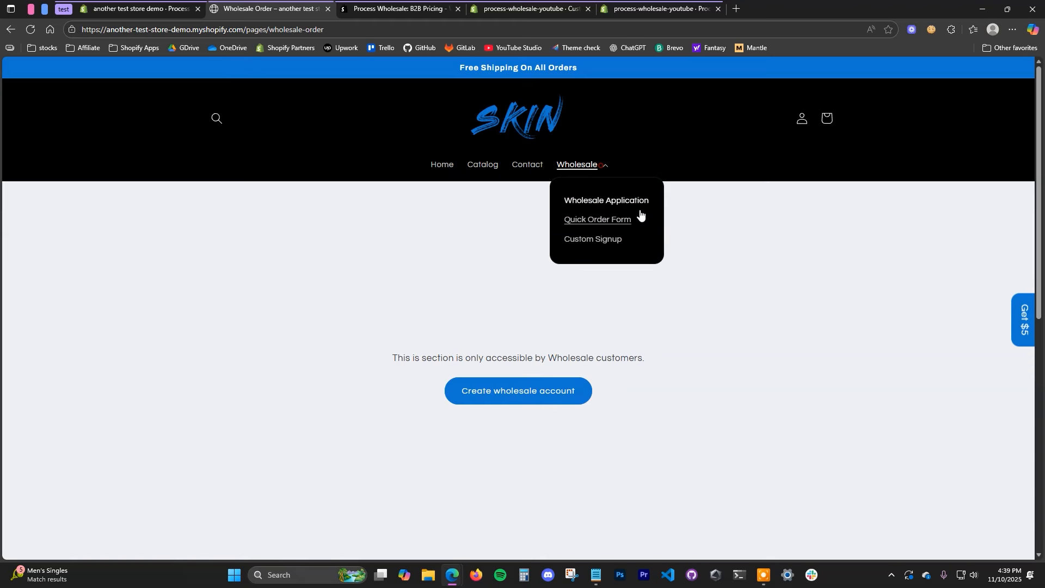
Step: Browse the Wholesale Custom Signup form, then move to the Process Wholesale listing and admin Themes
left_click(622, 240)
scroll(730, 377, "down", 5)
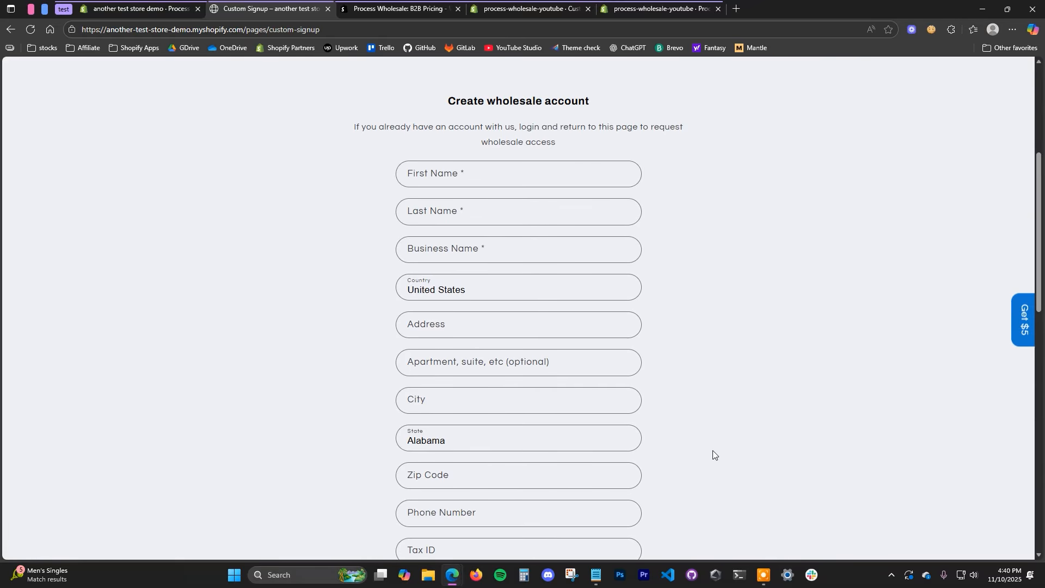
scroll(657, 381, "down", 1)
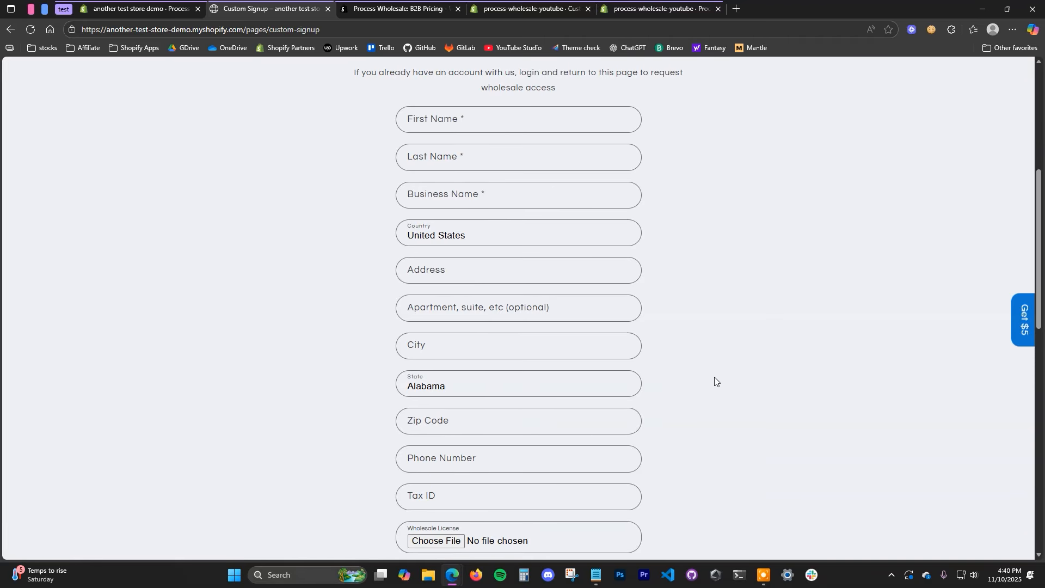
scroll(749, 391, "up", 1)
scroll(749, 391, "up", 3)
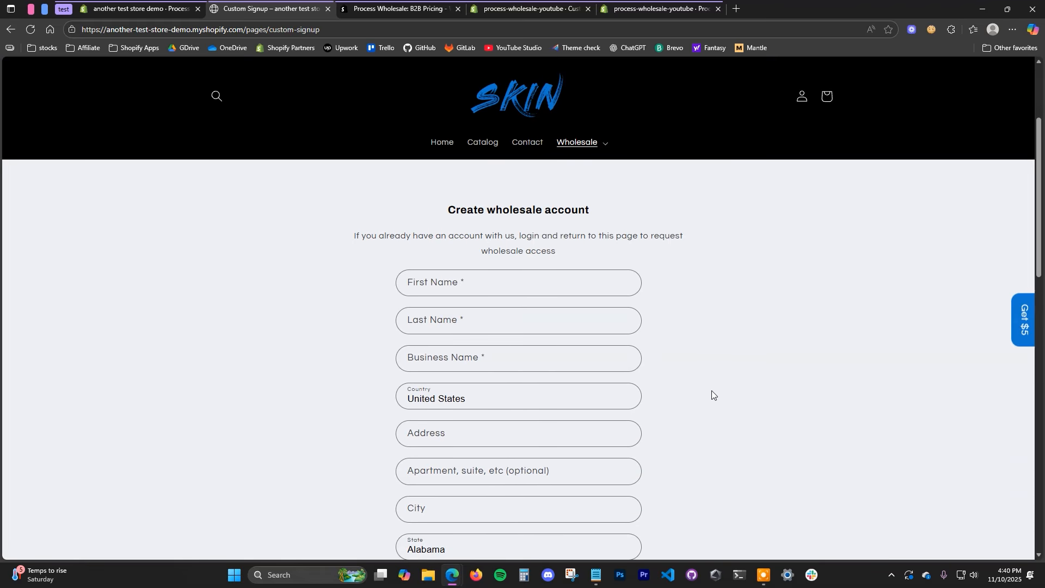
left_click(397, 9)
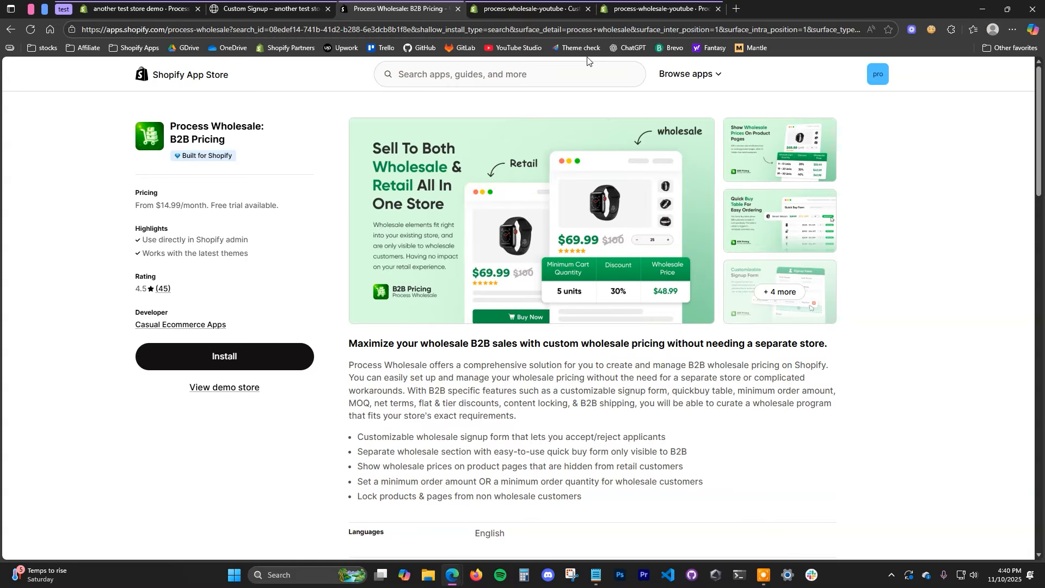
left_click(528, 9)
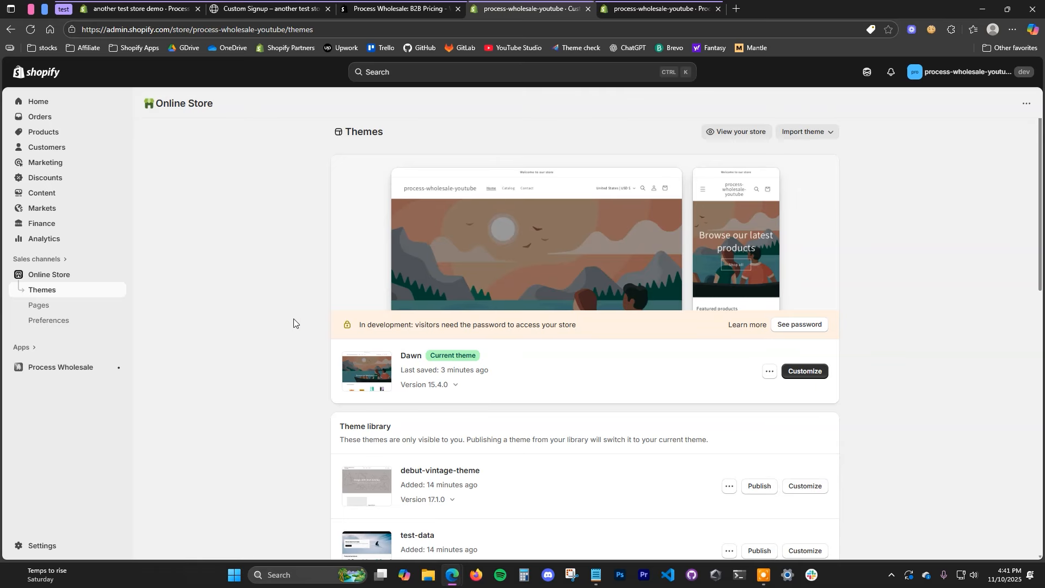
Step: Switch to the Process Wholesale dashboard showing product block, signup form, quick buy and lock content OFF
scroll(291, 316, "down", 1)
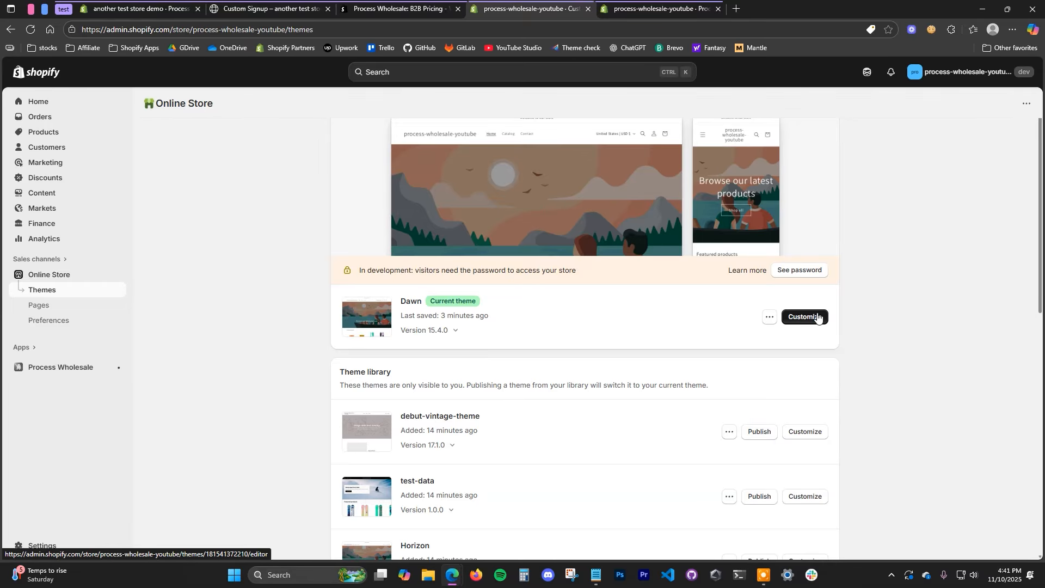
left_click(659, 9)
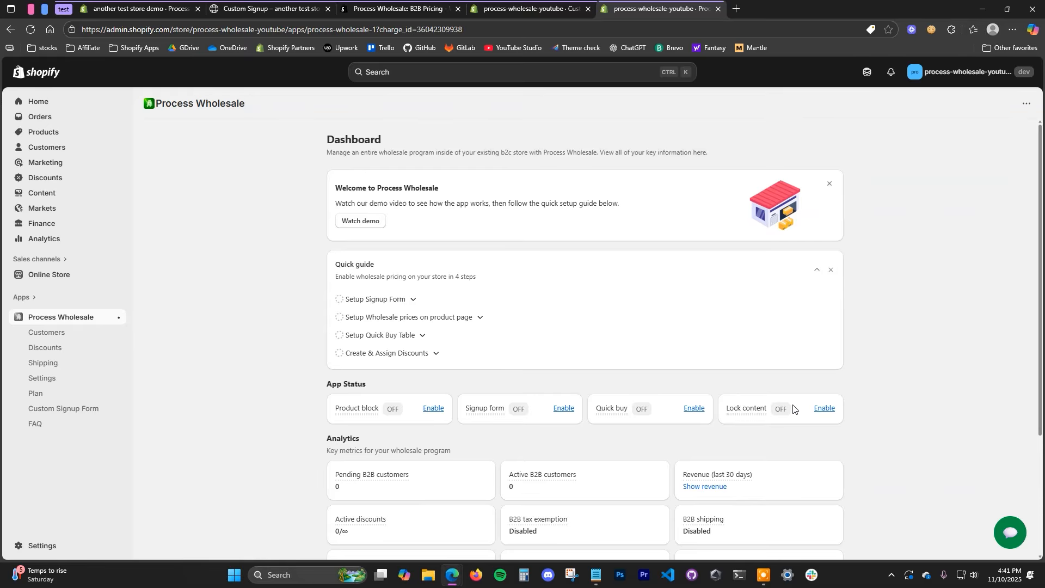
Step: Go back to the Online Store Themes page with Dawn as current theme
scroll(716, 379, "down", 1)
scroll(490, 475, "up", 1)
left_click(535, 6)
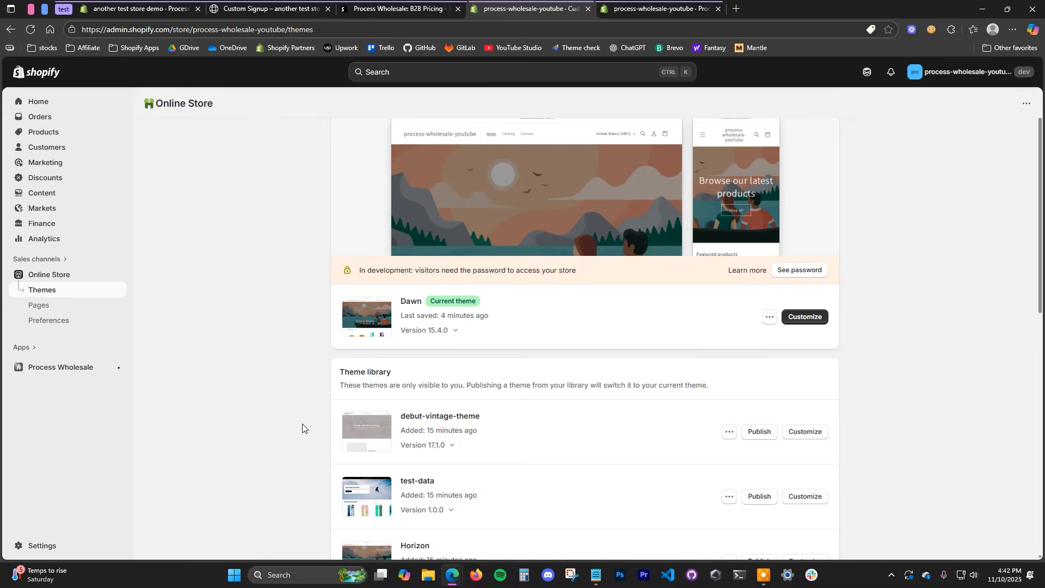
Step: Switch customer accounts to Legacy in Settings > Customer accounts, then close Settings
left_click(52, 544)
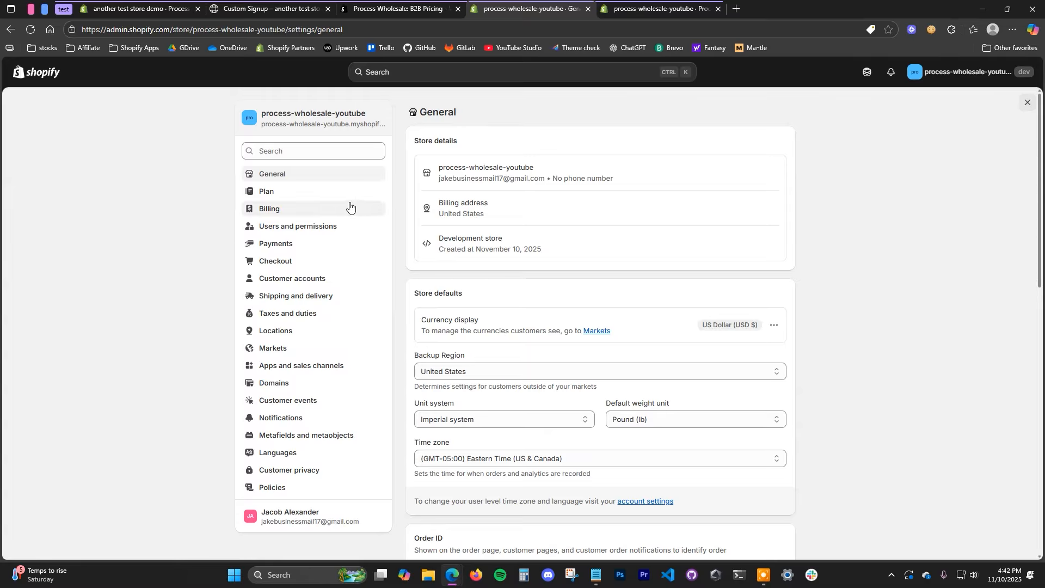
left_click(333, 277)
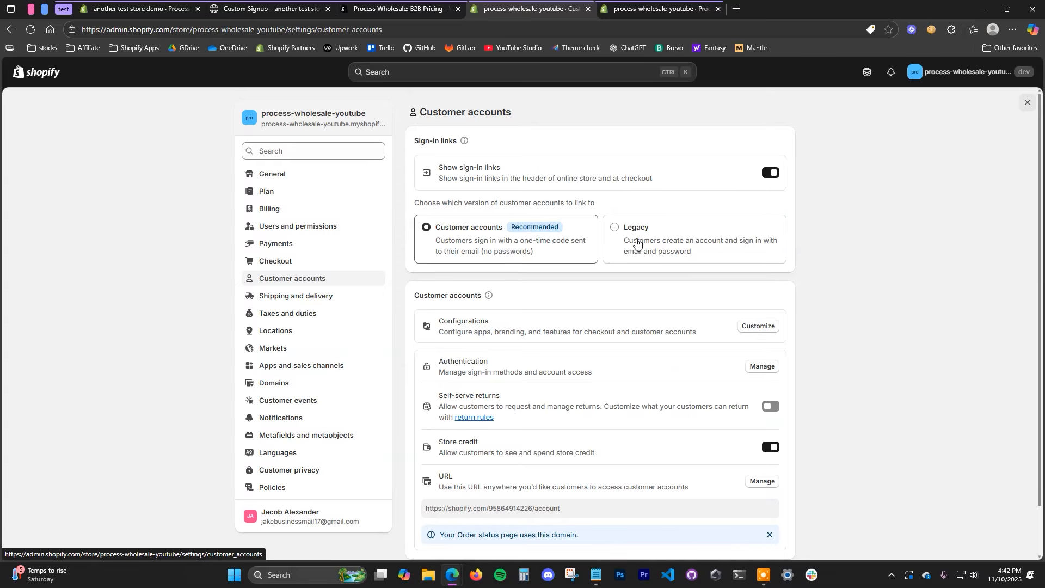
left_click(653, 228)
left_click(660, 341)
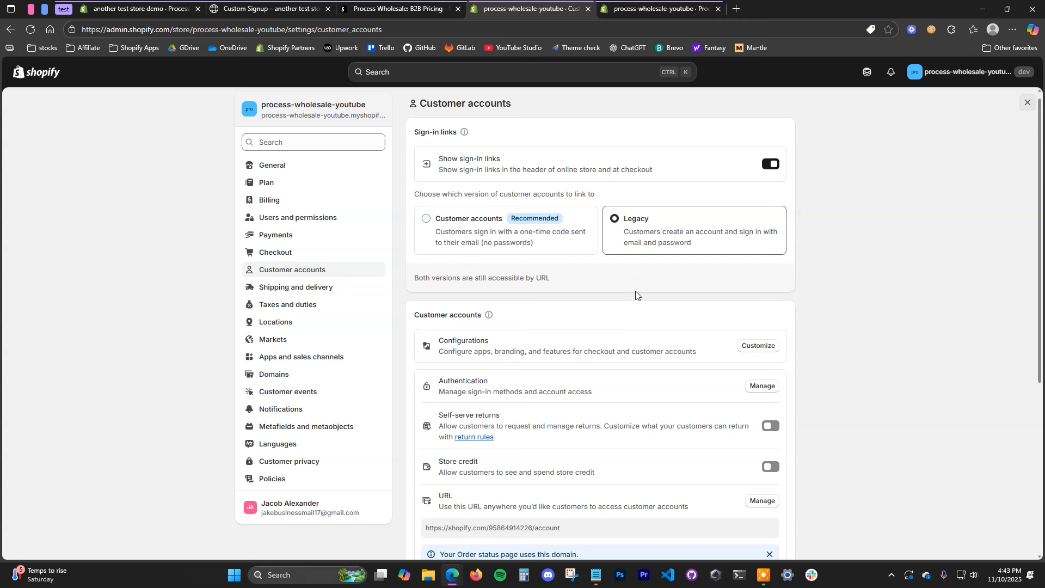
left_click(1027, 102)
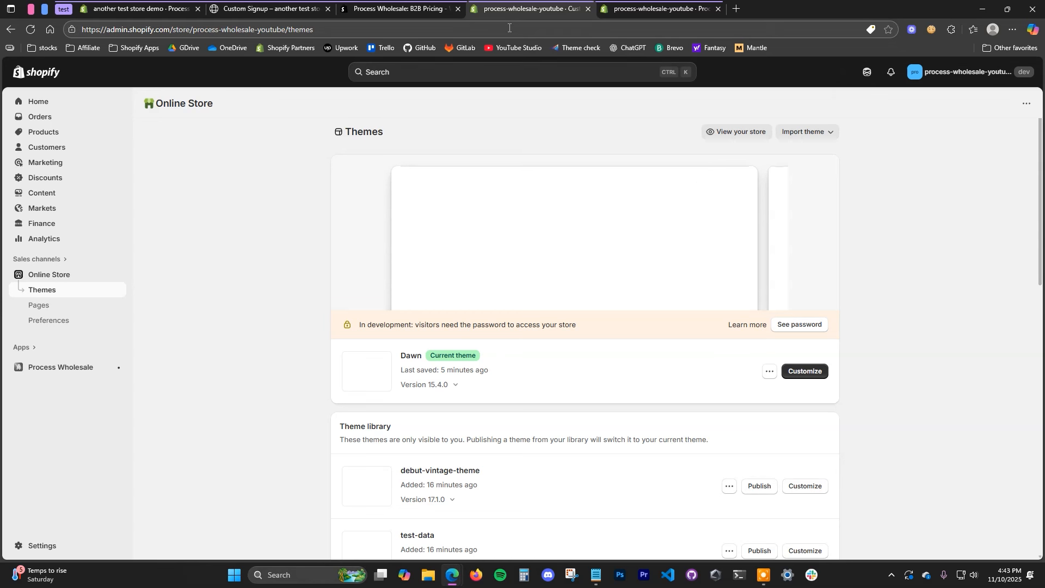
Step: In the Dawn theme editor, start a new page template based on Default page
left_click(809, 380)
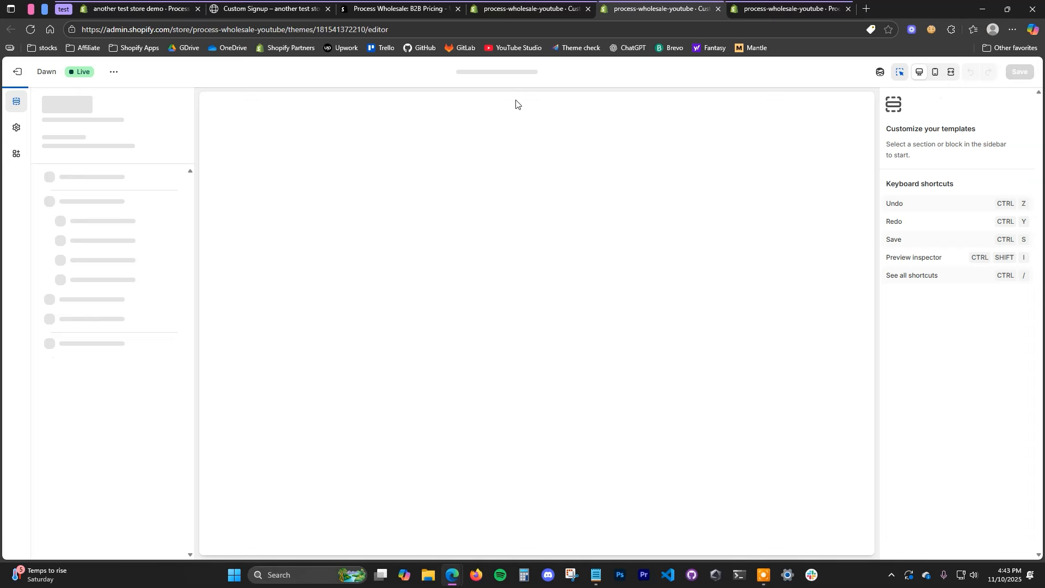
left_click(540, 73)
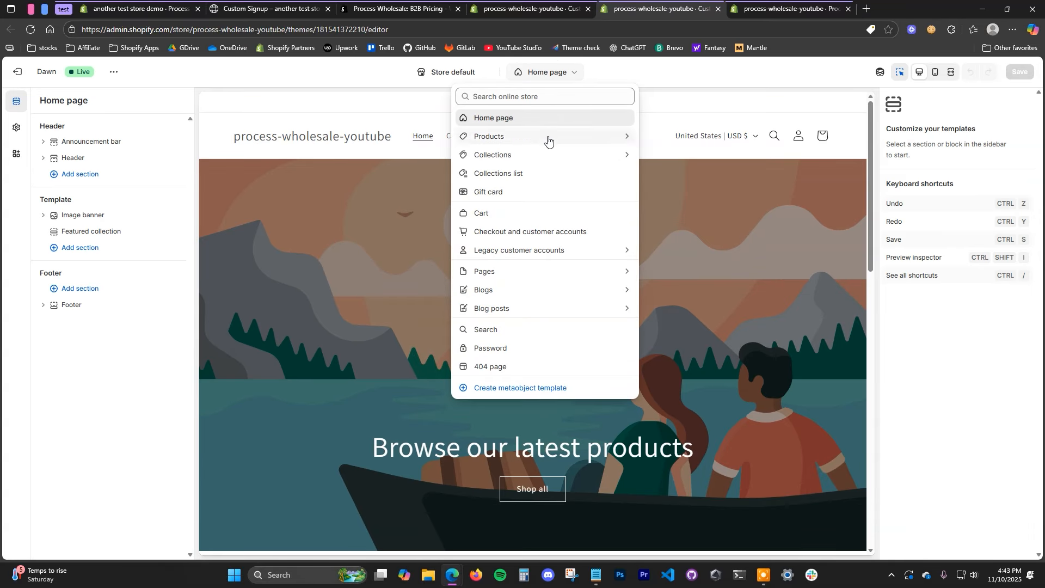
left_click(512, 272)
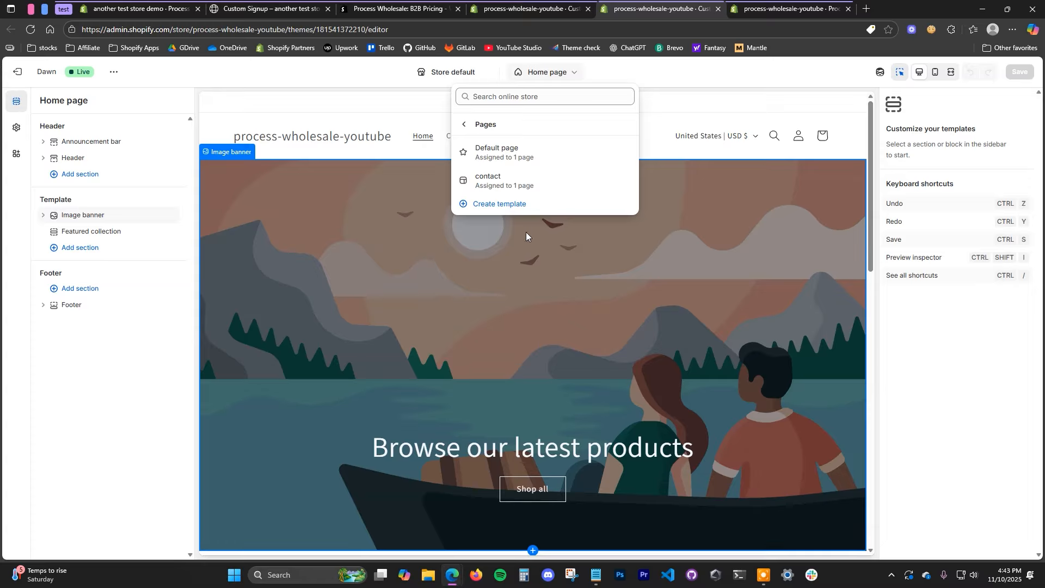
left_click(522, 205)
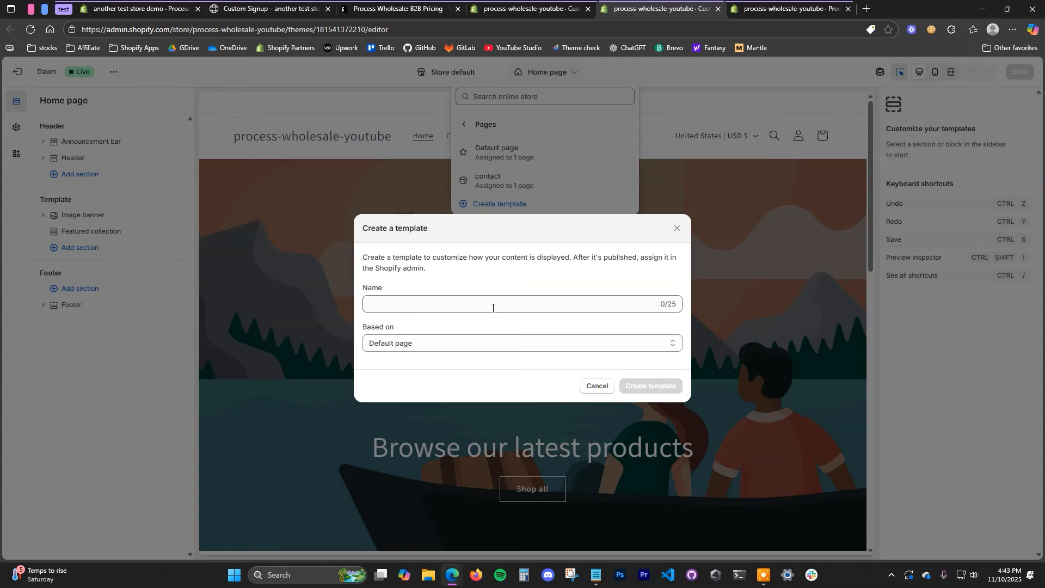
Step: Name the new page template 'Wholesale Signup' and create it
left_click(493, 308)
type("Wholesale Signup")
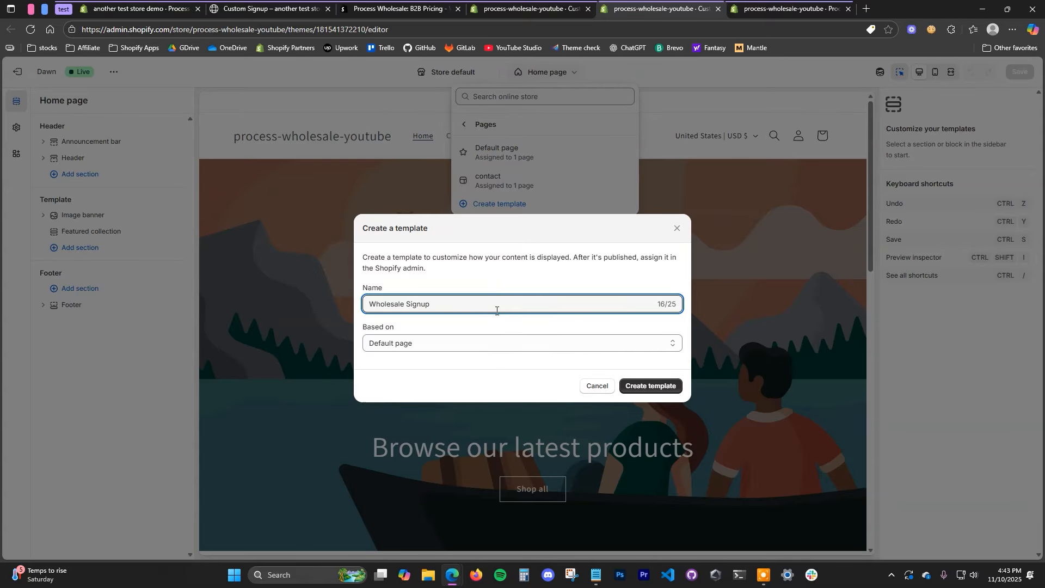
left_click(653, 388)
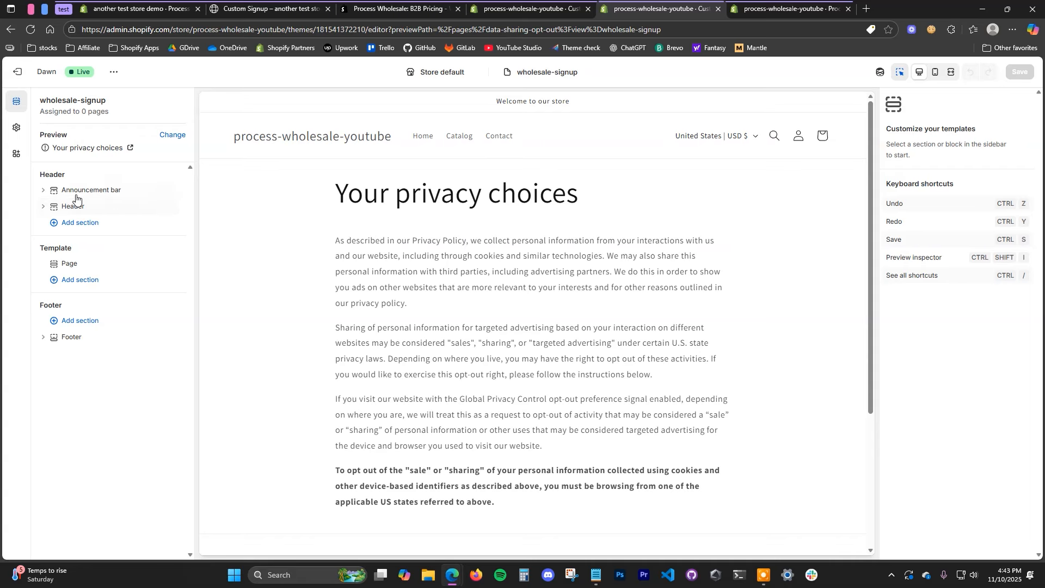
Step: Add the Wholesale Signup Form app block from the Apps section list and review the preview
left_click(83, 279)
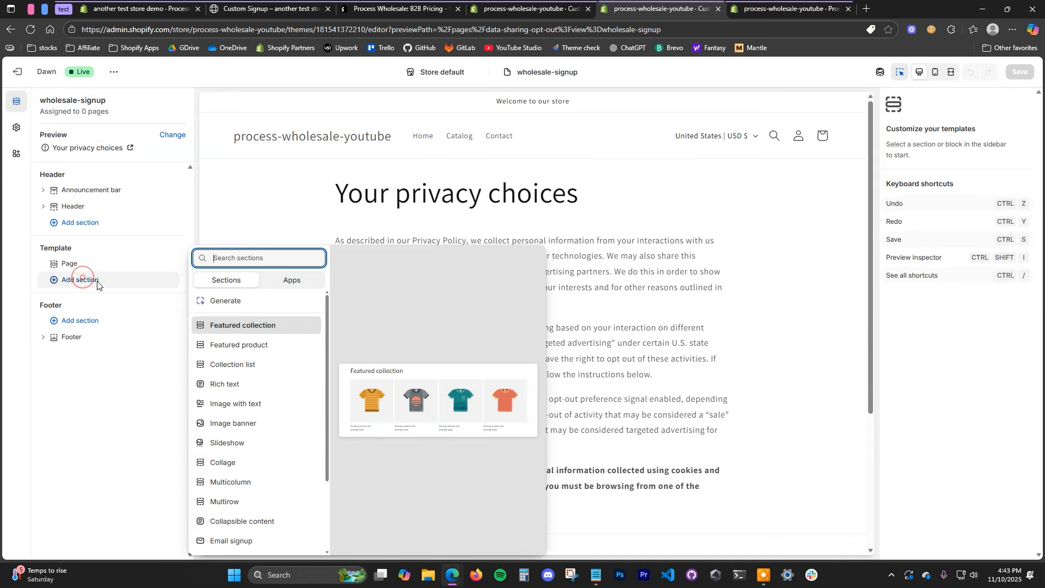
left_click(290, 279)
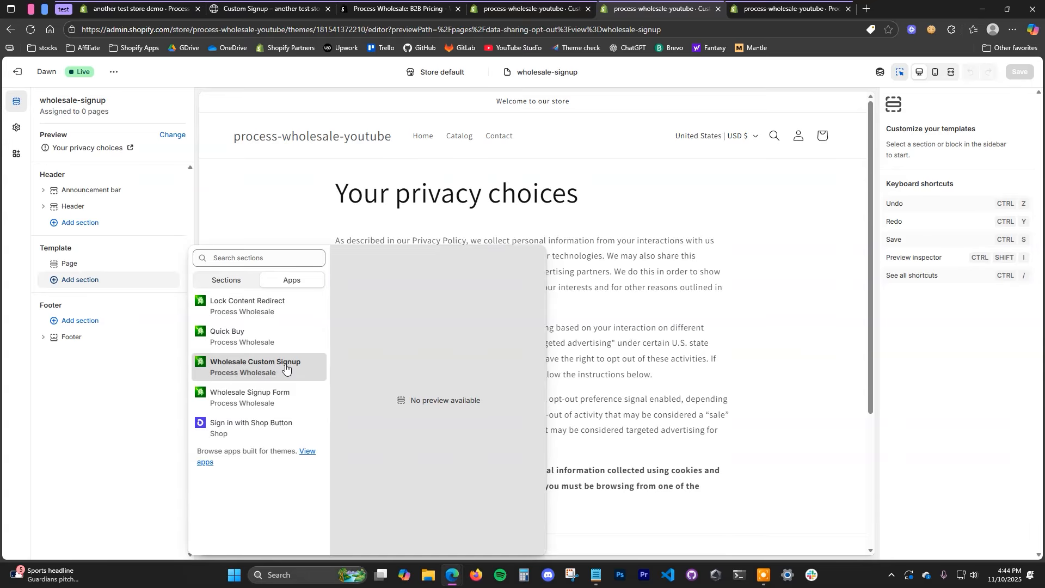
left_click(280, 395)
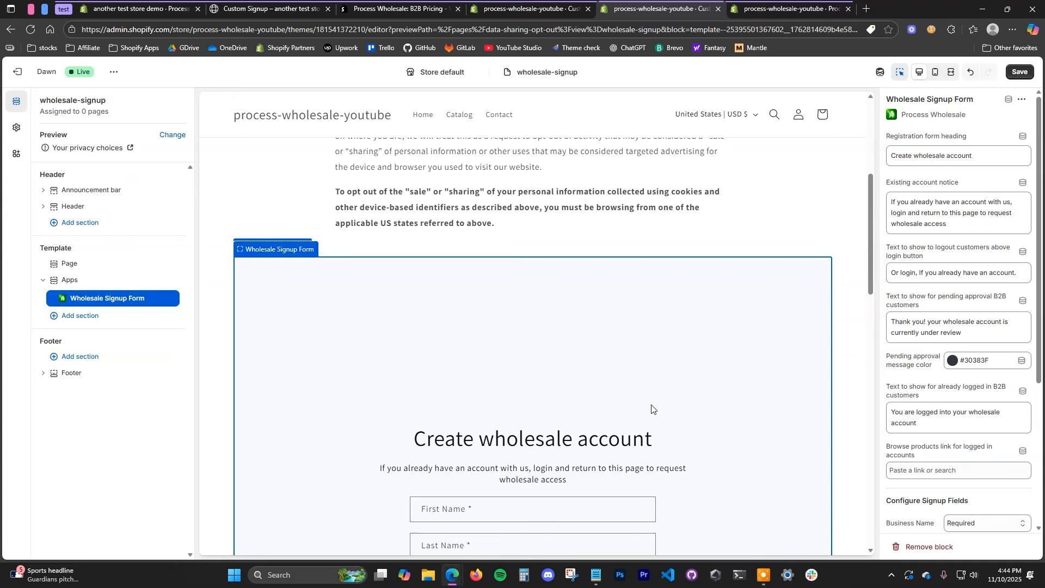
scroll(651, 409, "down", 8)
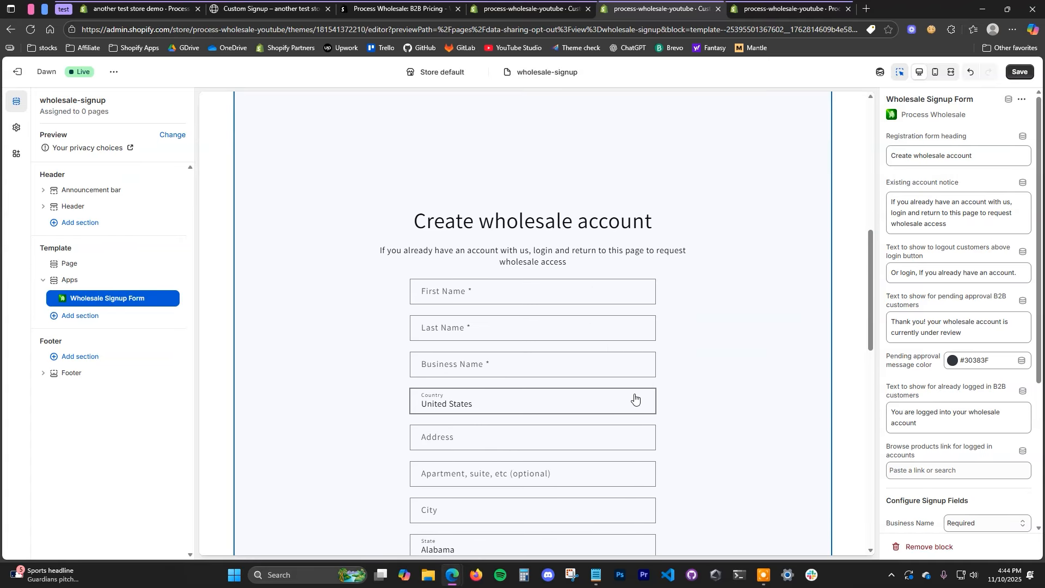
scroll(653, 394, "down", 1)
scroll(619, 282, "down", 5)
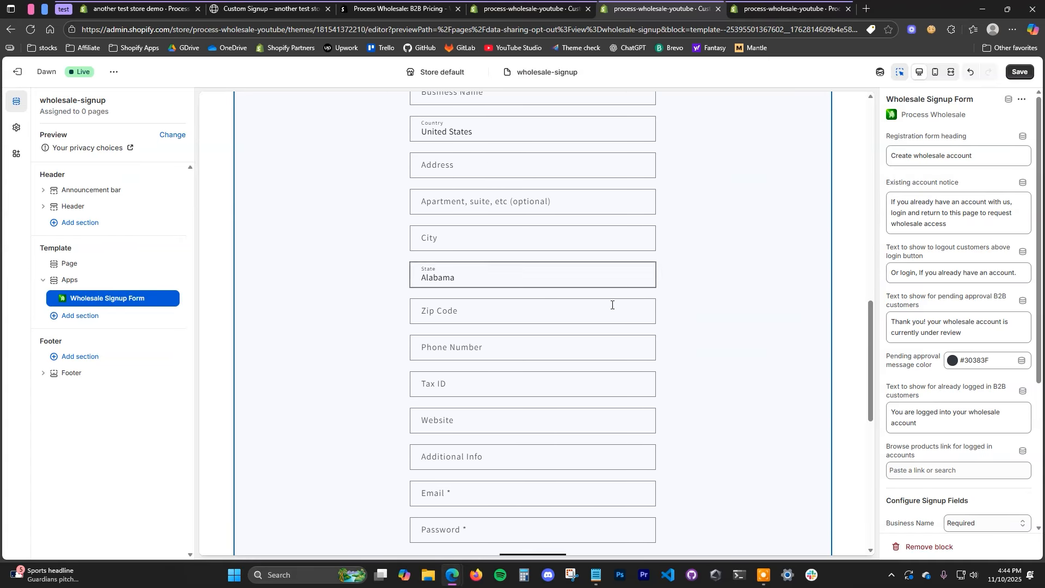
scroll(600, 380, "down", 5)
left_click_drag(867, 456, 866, 321)
scroll(733, 448, "up", 3)
scroll(648, 327, "up", 10)
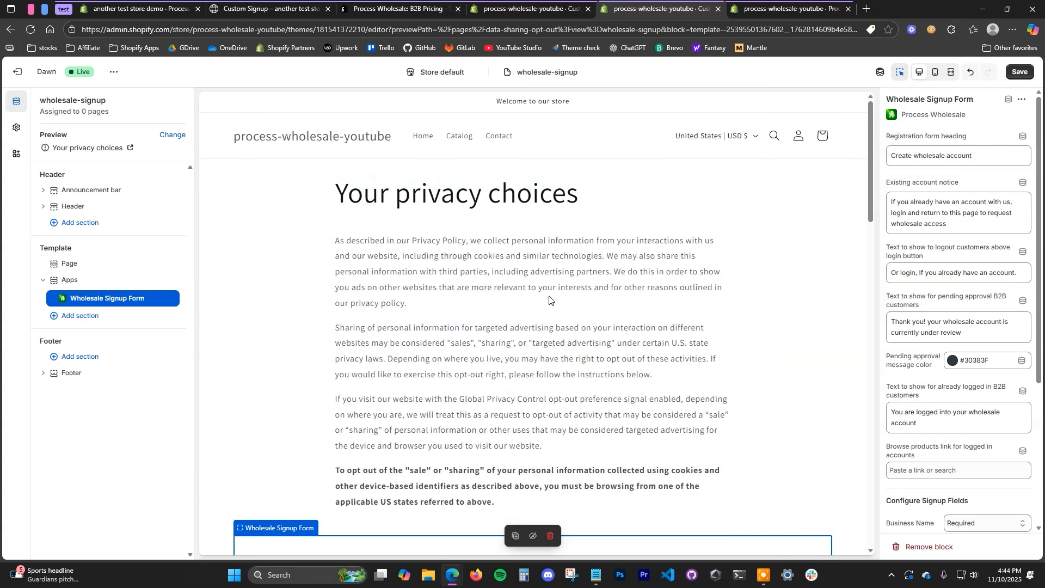
Step: Look at the preview page chooser without changing it and scroll through the form block settings
left_click(170, 135)
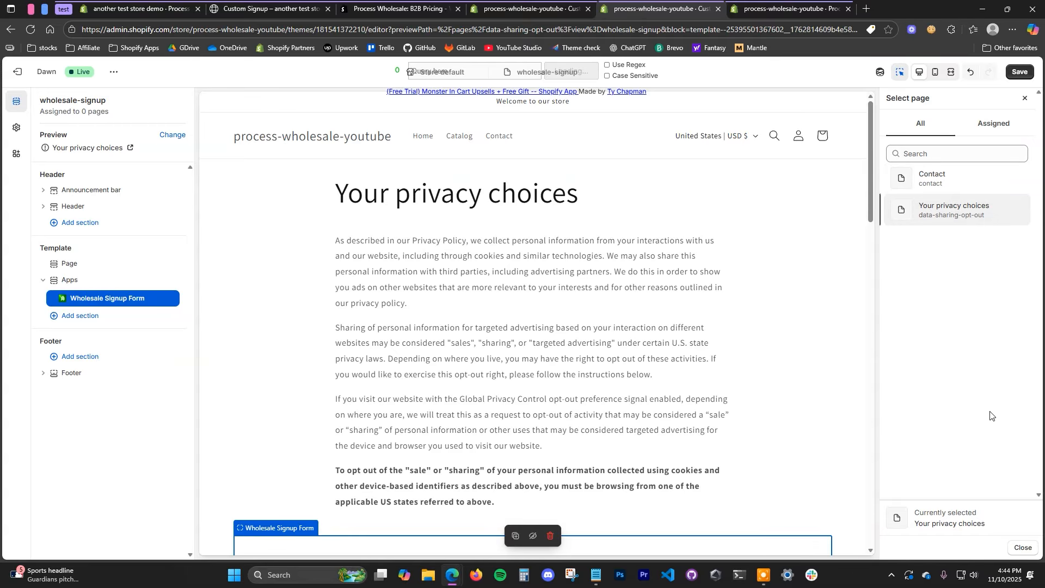
left_click(1025, 548)
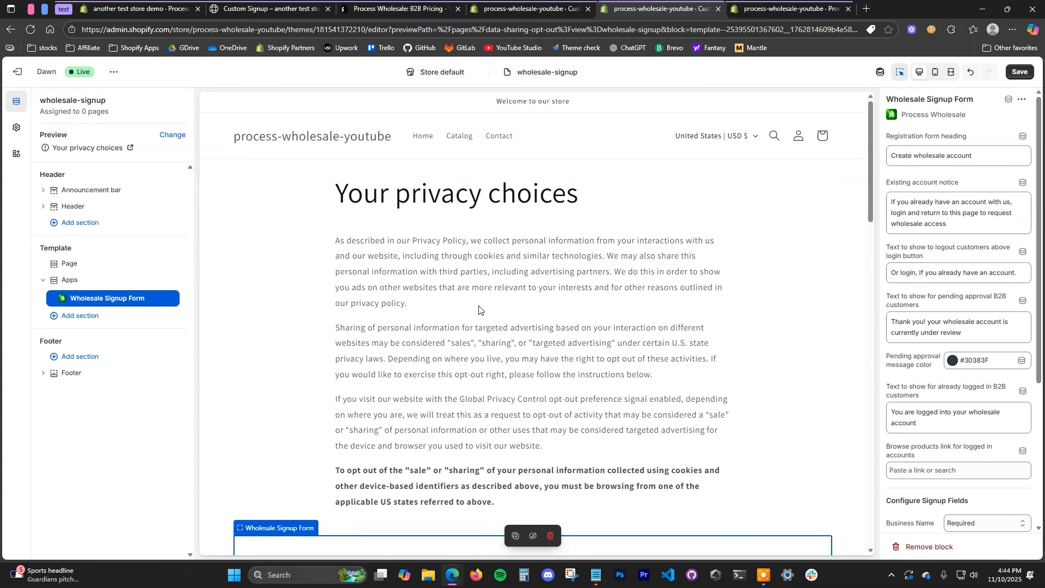
scroll(510, 361, "down", 2)
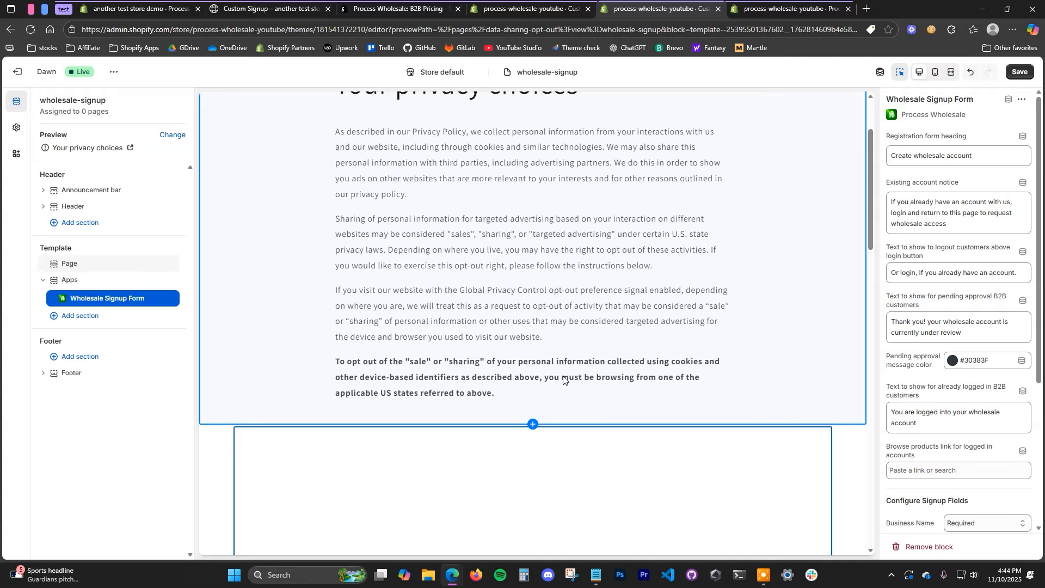
scroll(563, 379, "down", 2)
scroll(583, 390, "down", 4)
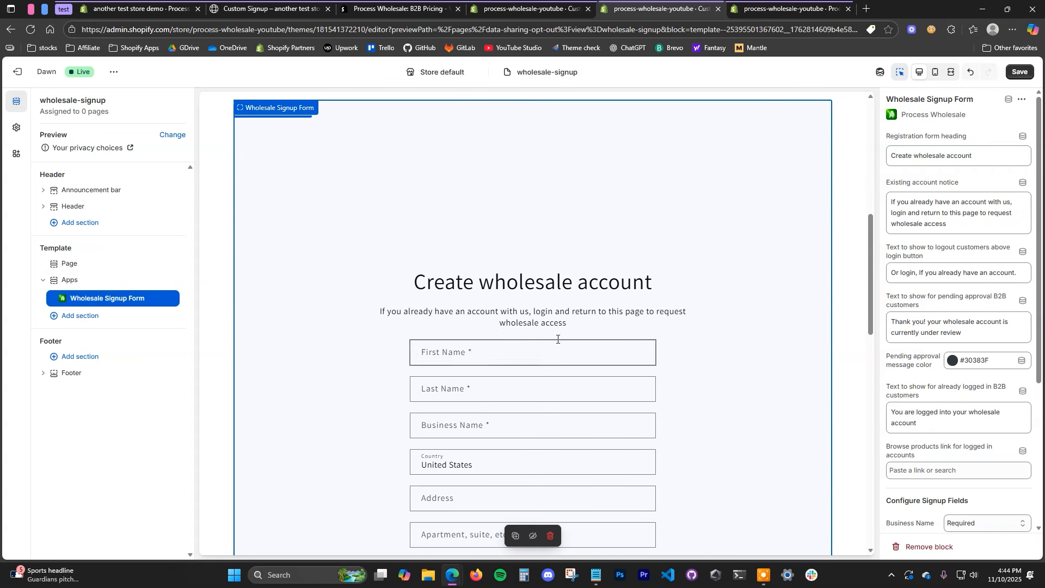
scroll(680, 422, "up", 2)
scroll(697, 436, "down", 2)
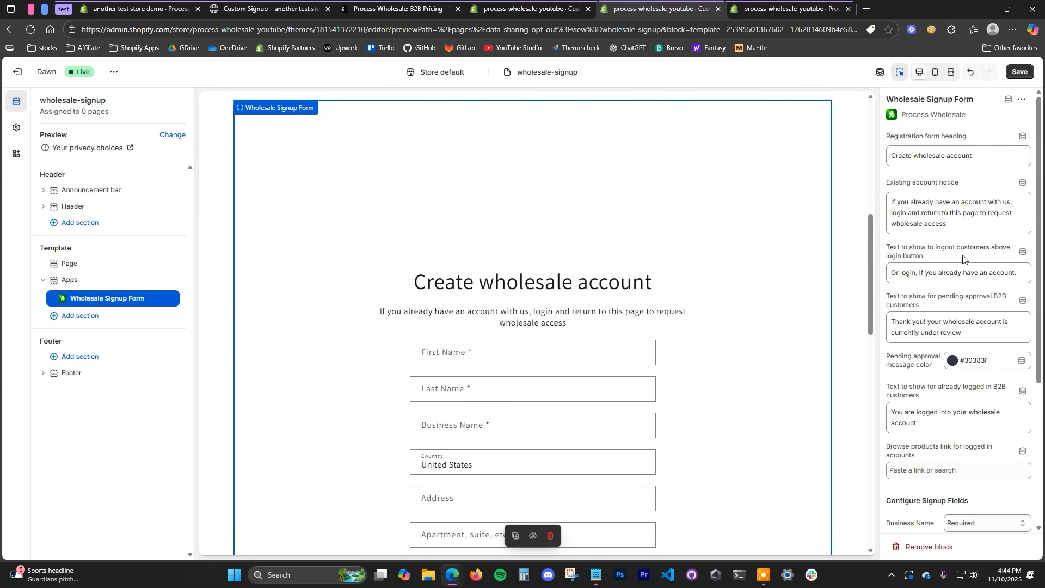
scroll(422, 245, "down", 1)
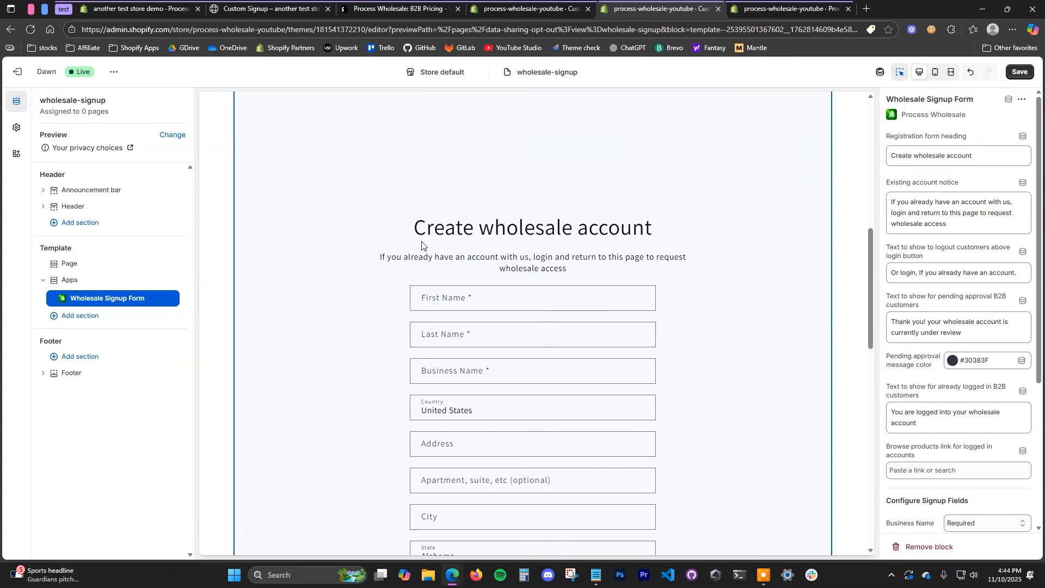
scroll(566, 355, "down", 4)
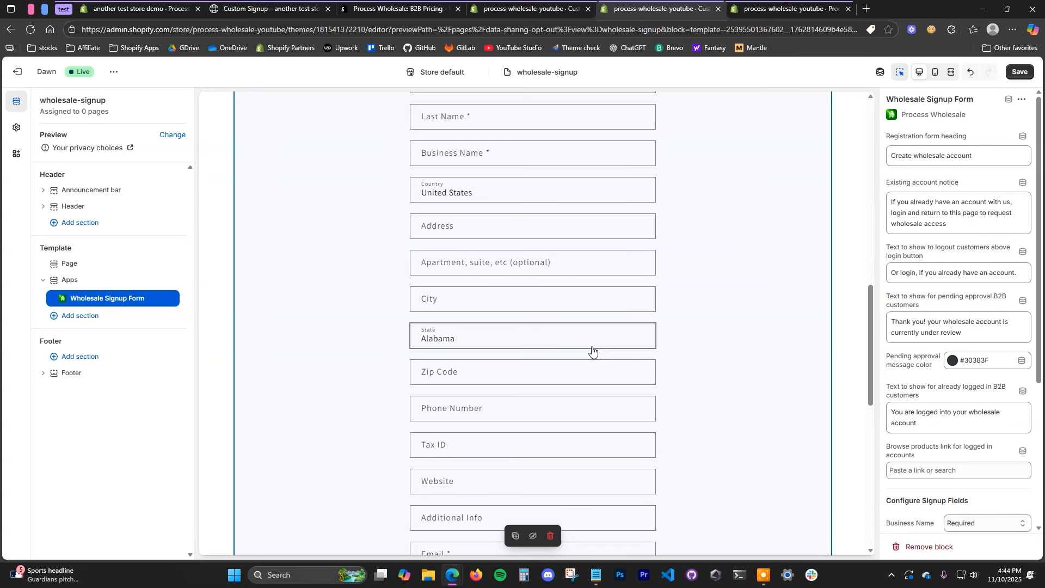
scroll(582, 281, "down", 2)
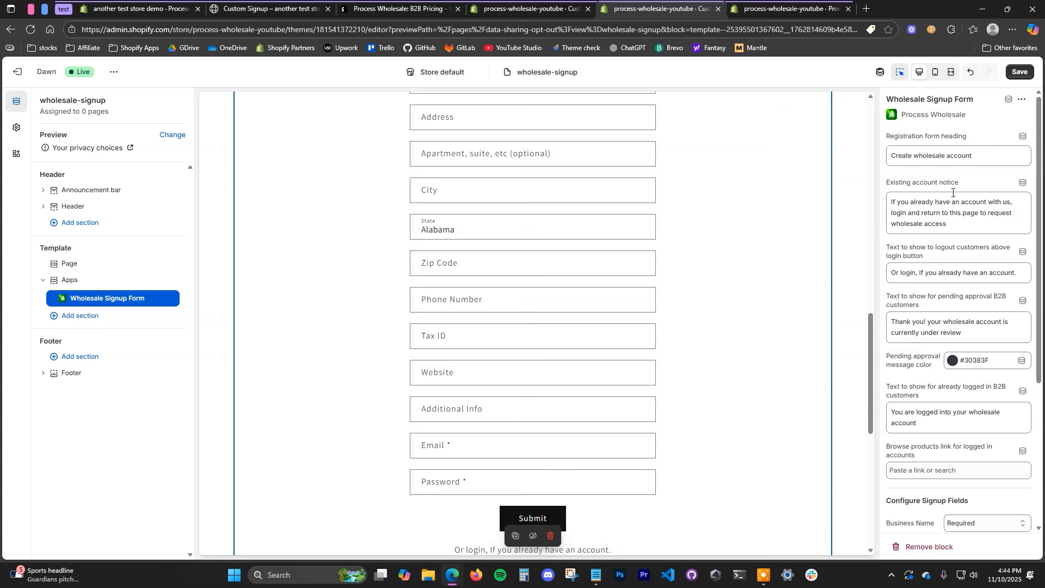
left_click_drag(916, 201, 974, 213)
scroll(926, 329, "down", 4)
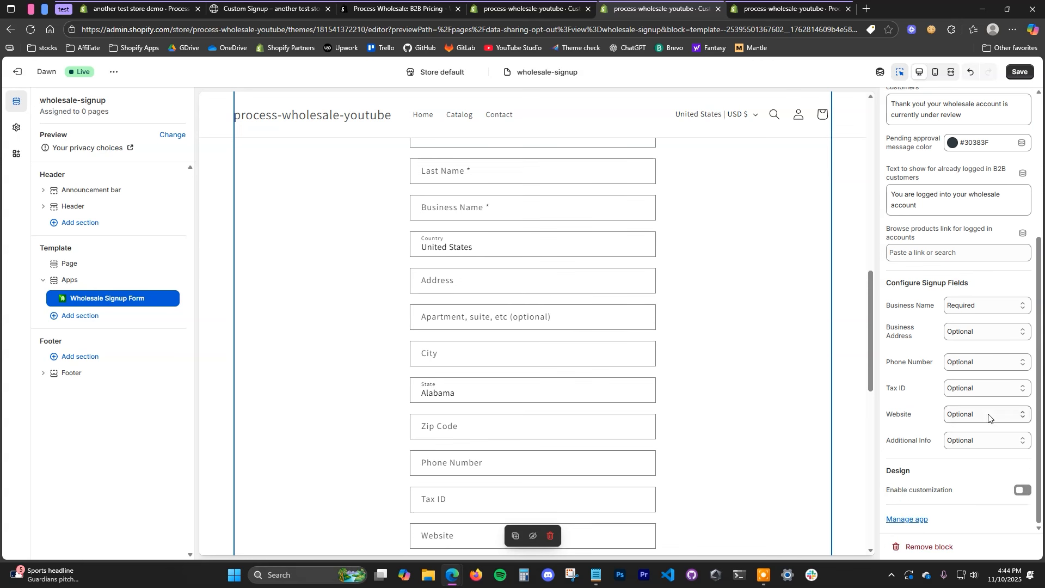
Step: Leave the Business Address options and custom styling unchanged, and save the template
left_click(987, 333)
left_click(921, 347)
left_click(1016, 491)
scroll(957, 413, "down", 4)
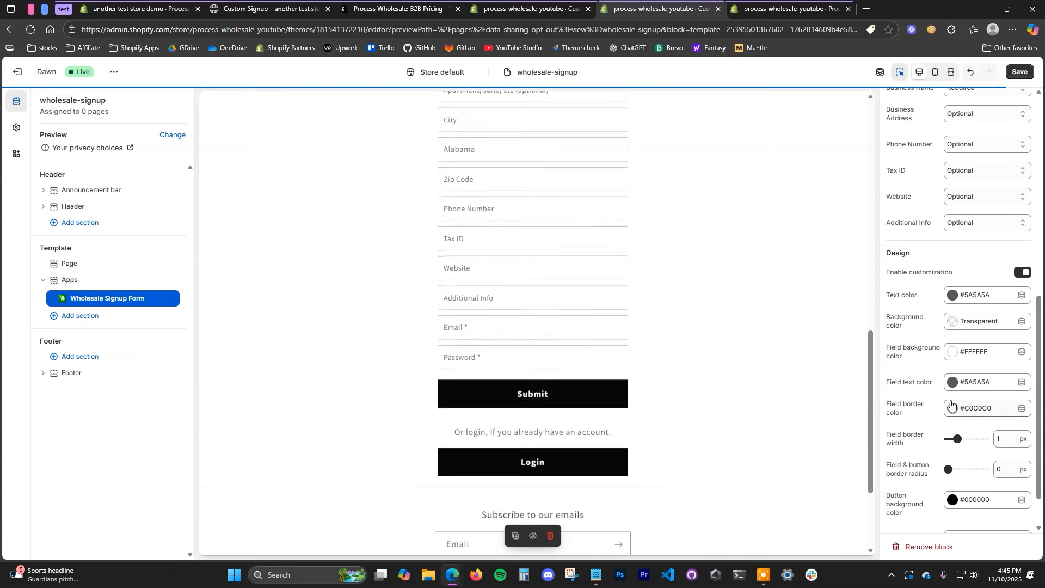
left_click(1024, 273)
scroll(1012, 283, "up", 10)
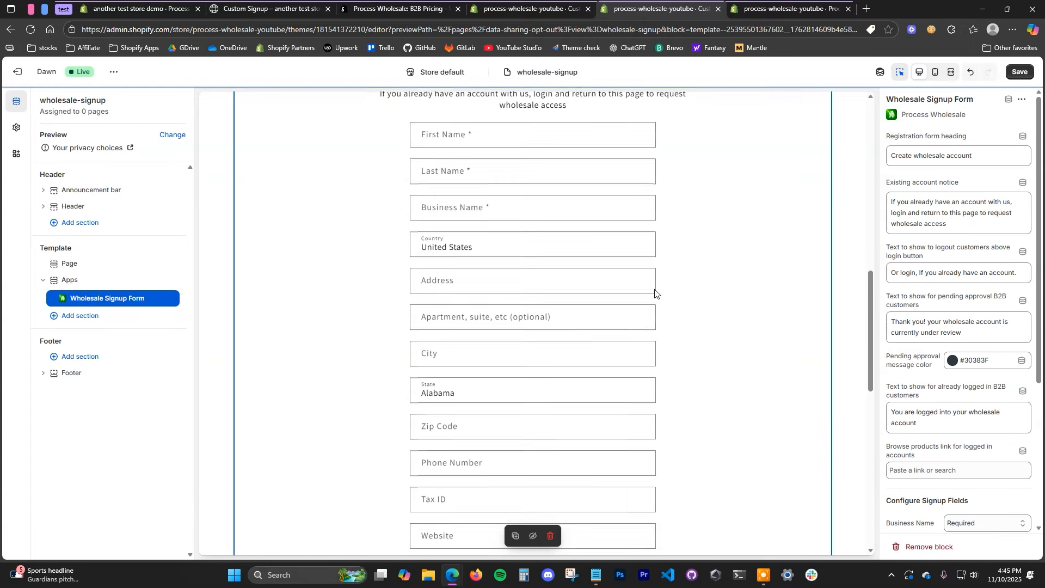
scroll(654, 294, "up", 3)
left_click(1019, 72)
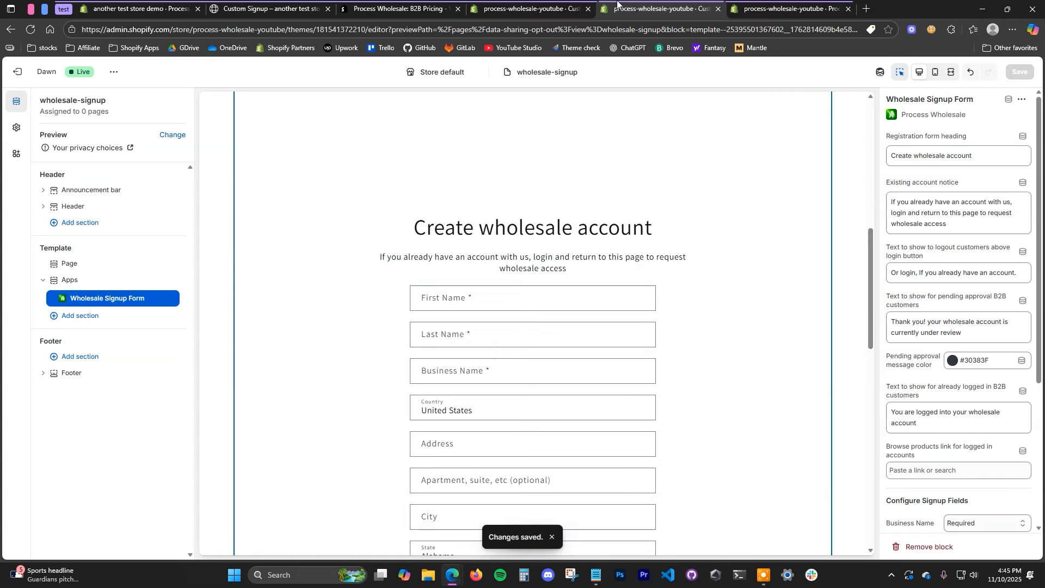
Step: Start a new store page titled Wholesale Signup
left_click(525, 8)
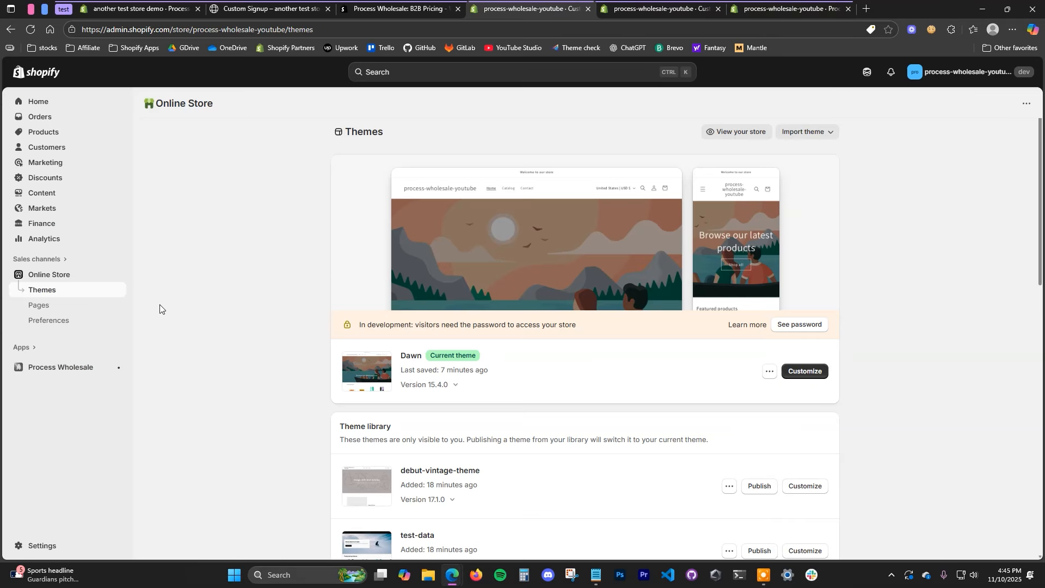
left_click(47, 305)
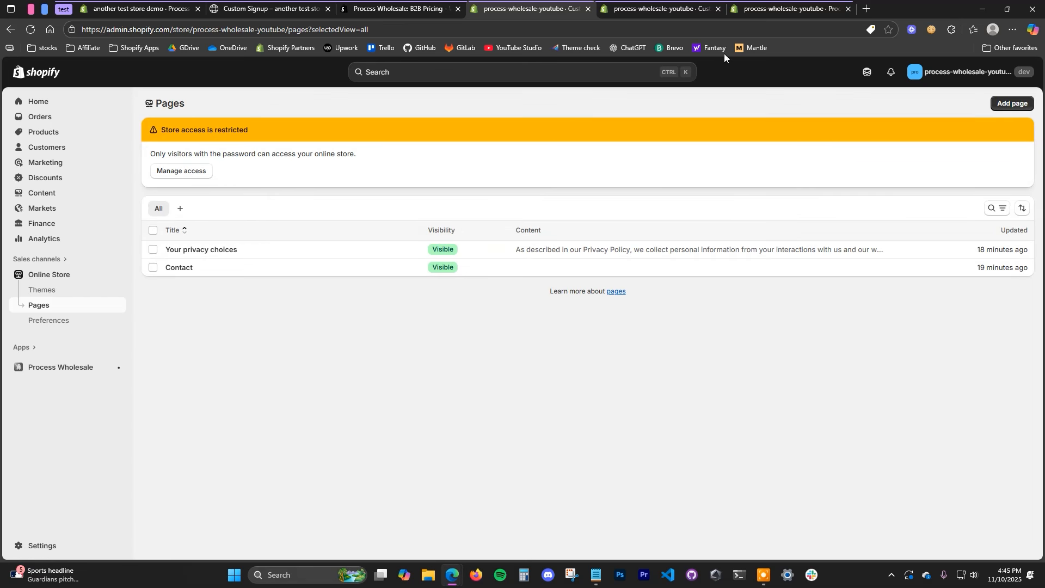
left_click(1012, 104)
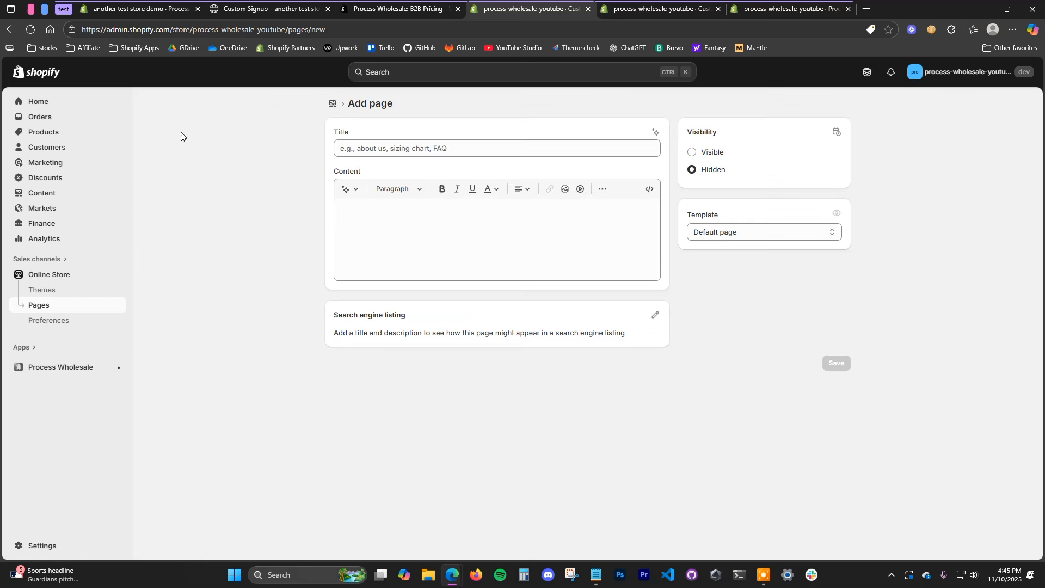
left_click(424, 146)
type("Wholesale Signup")
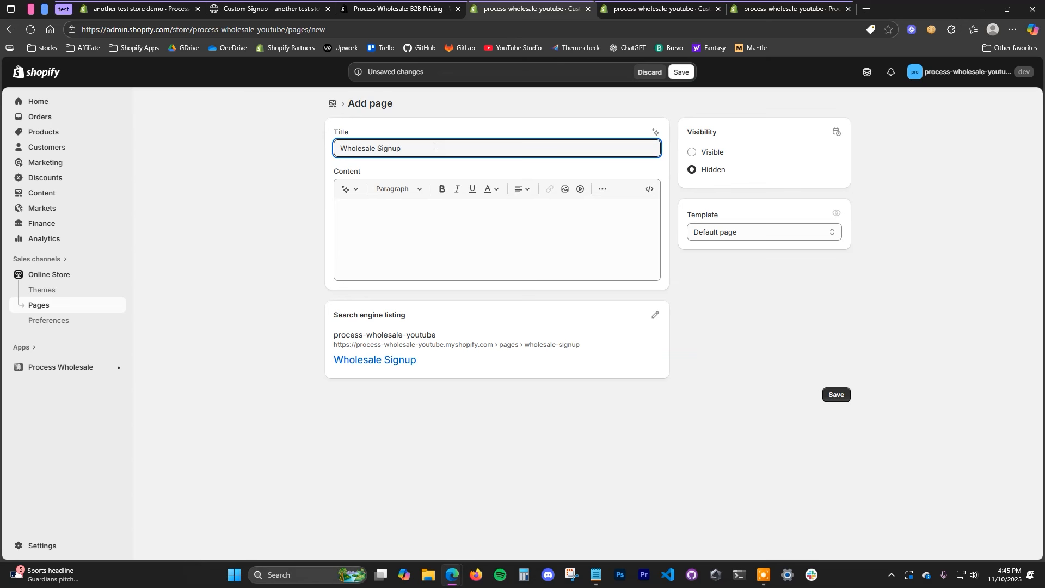
Step: Assign the wholesale-signup template, save the page, and make it Visible
left_click(741, 232)
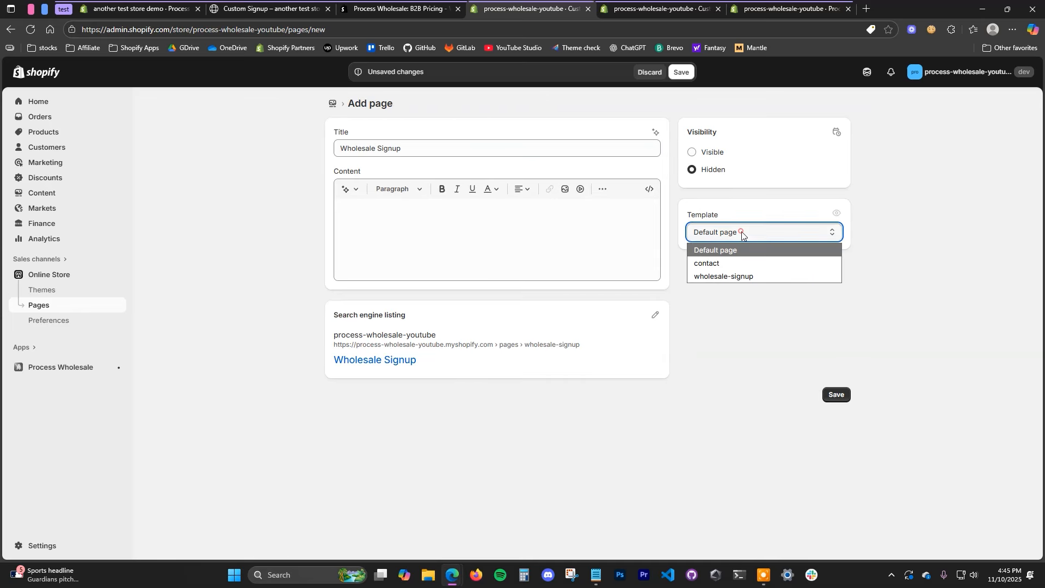
left_click(752, 275)
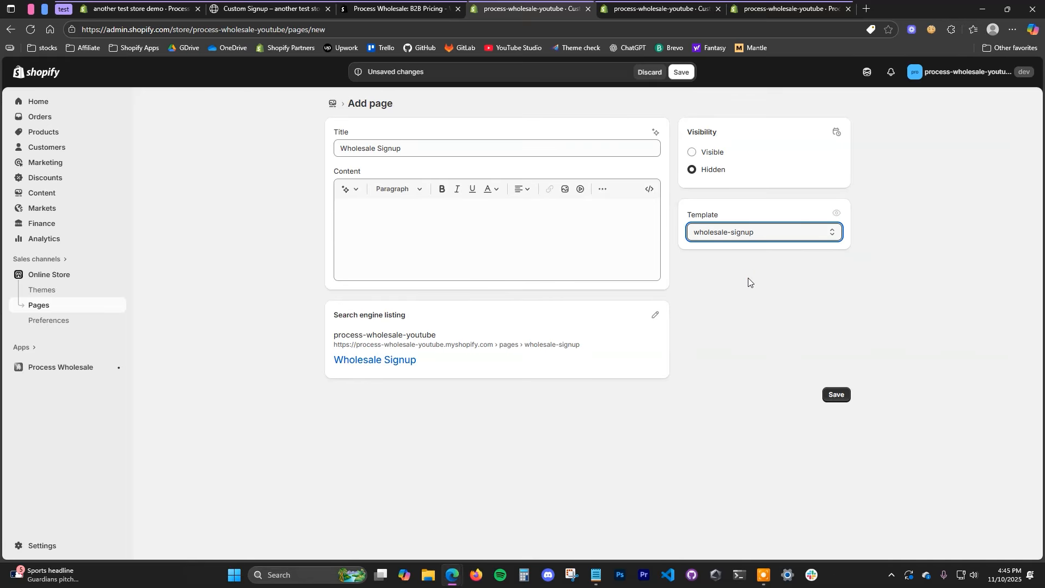
left_click(835, 396)
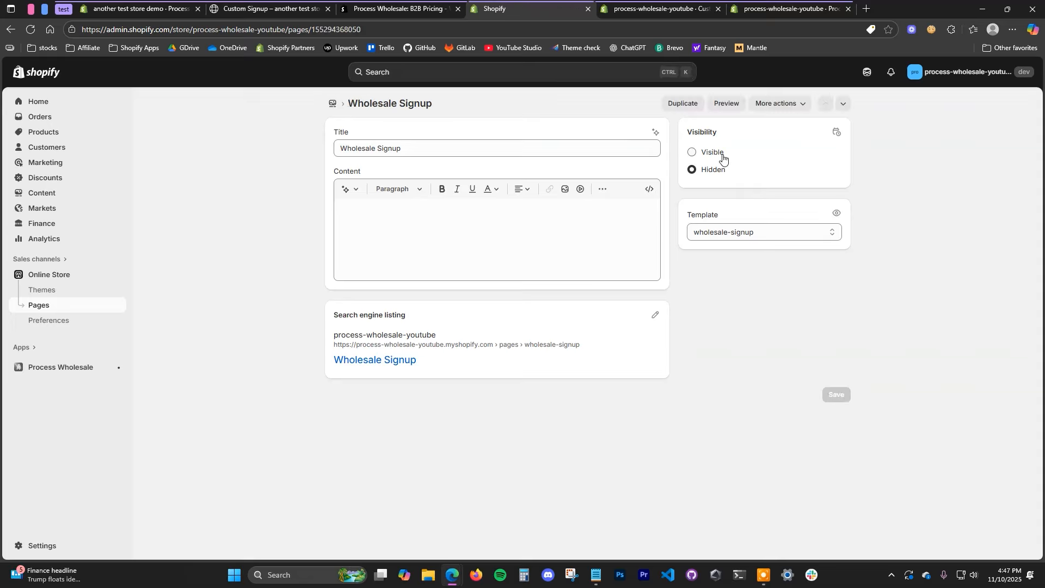
left_click(712, 151)
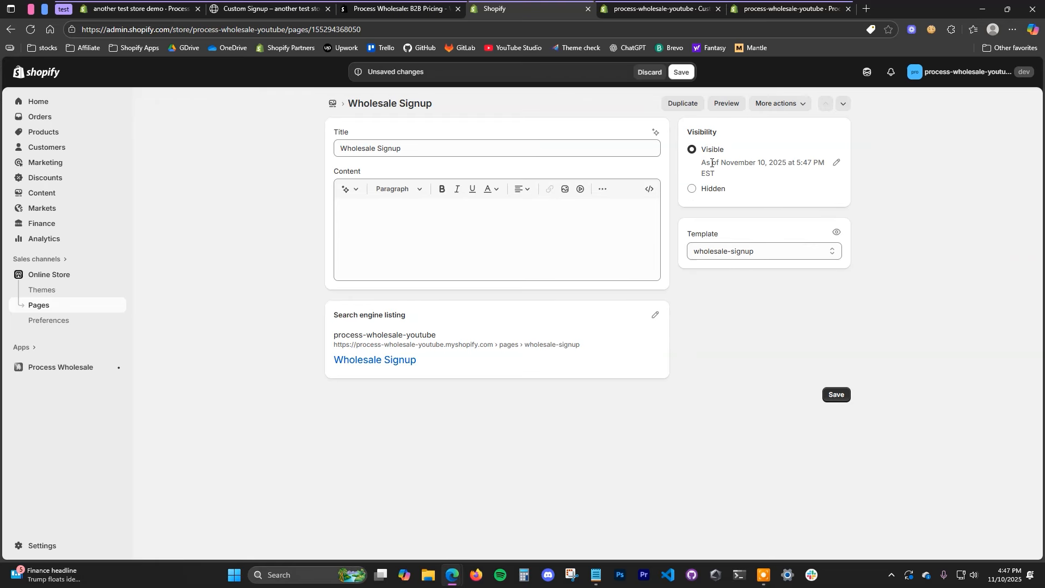
key("ctrl+s")
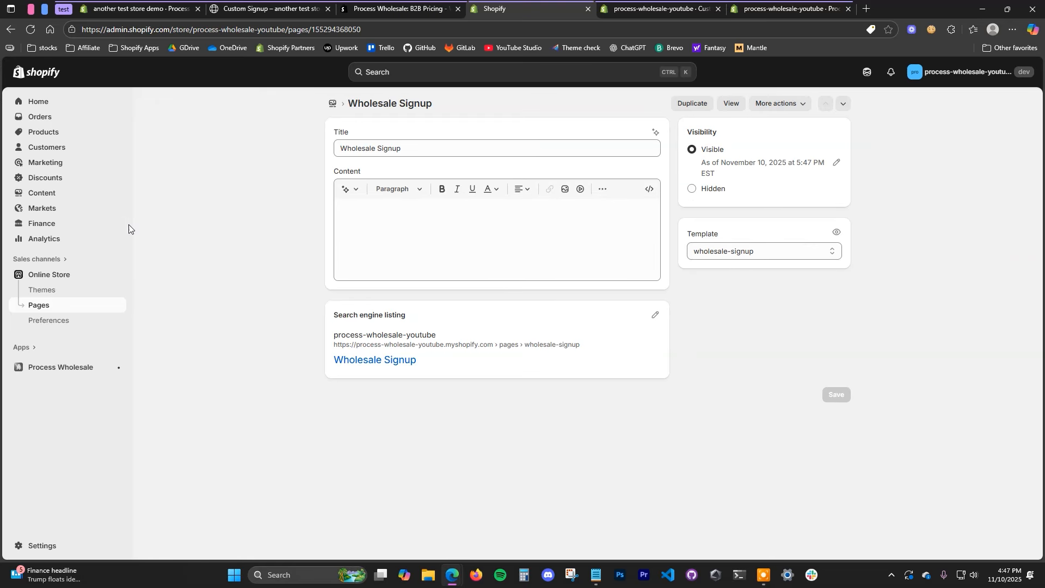
Step: Add a 'WHolesale signup' item linked to the Wholesale Signup page to the Main menu, and save
left_click(90, 196)
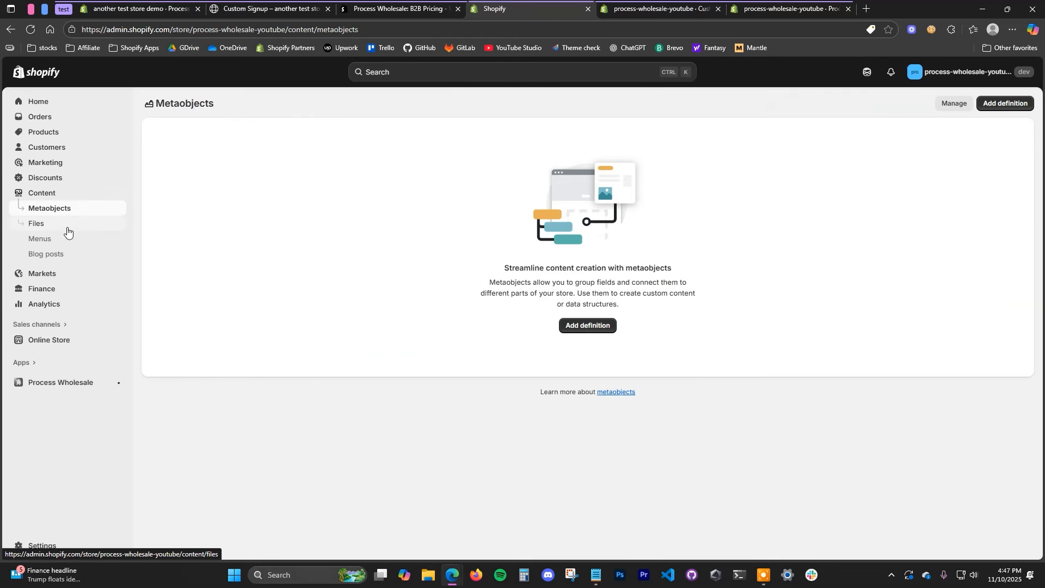
left_click(64, 235)
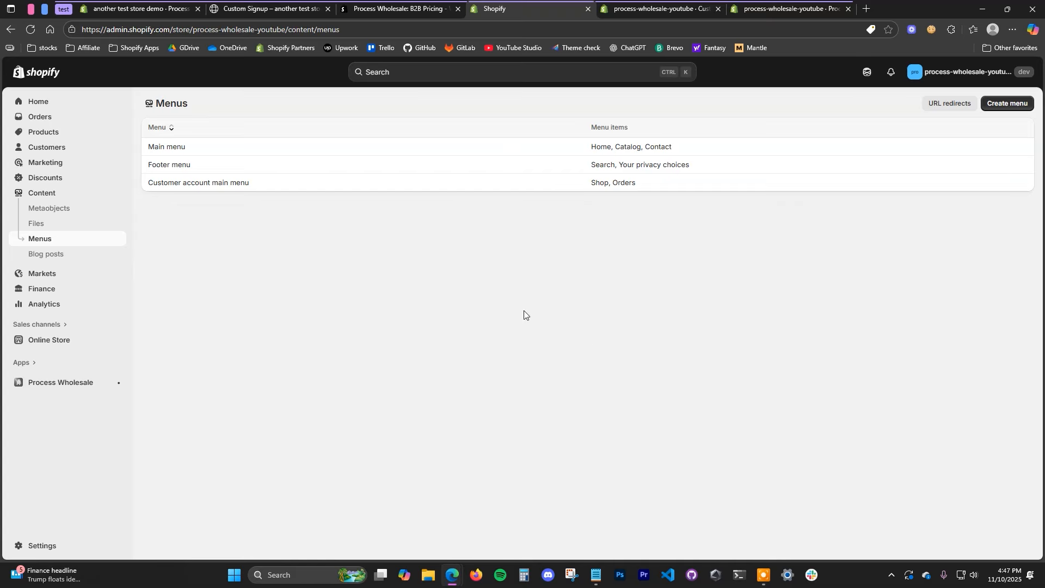
left_click(153, 151)
left_click(478, 312)
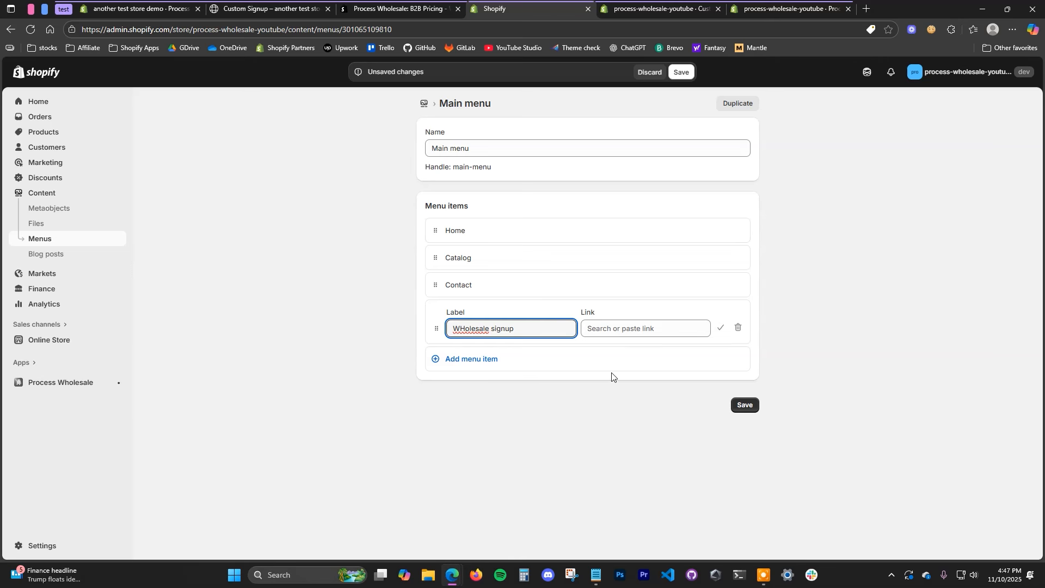
left_click(643, 329)
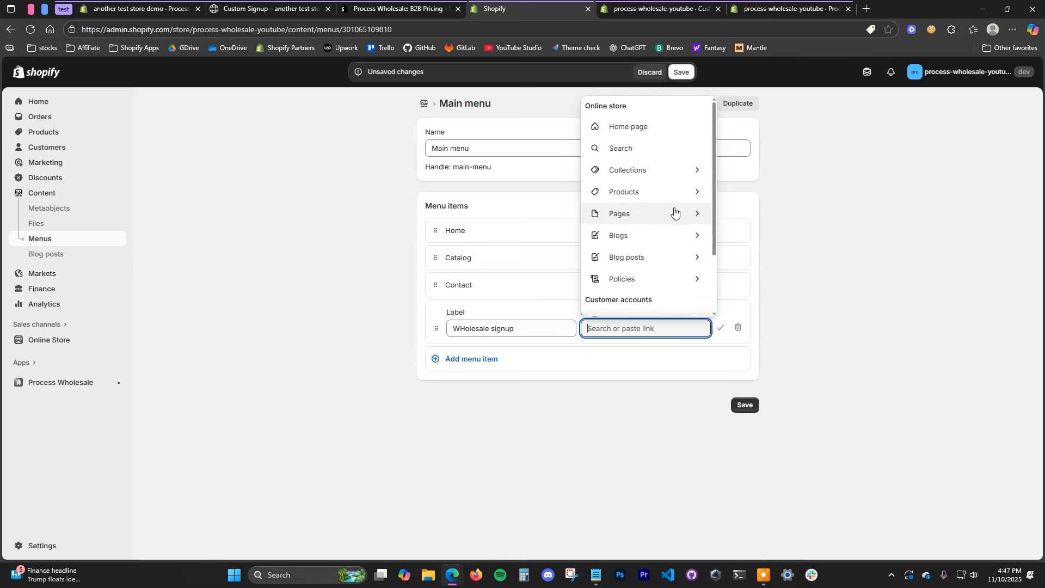
left_click(674, 214)
left_click(646, 401)
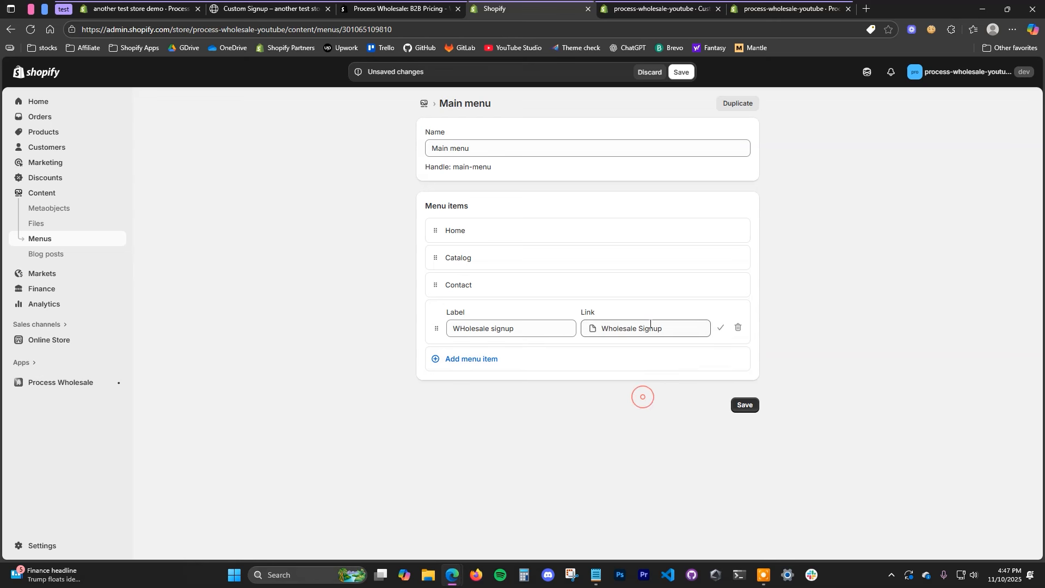
left_click(746, 405)
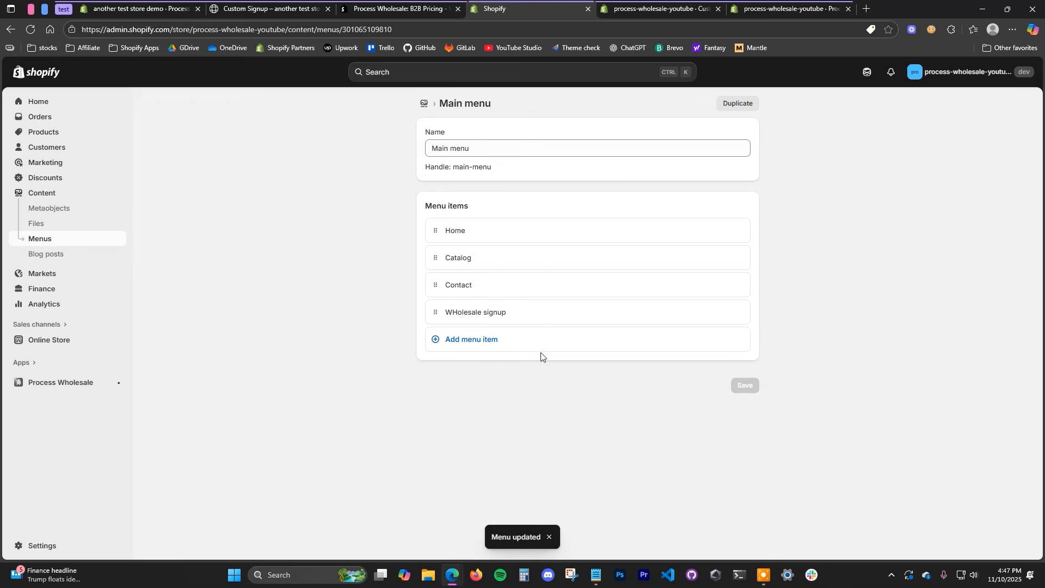
Step: Open the live storefront and go to the WHolesale signup page from the header navigation
left_click(661, 4)
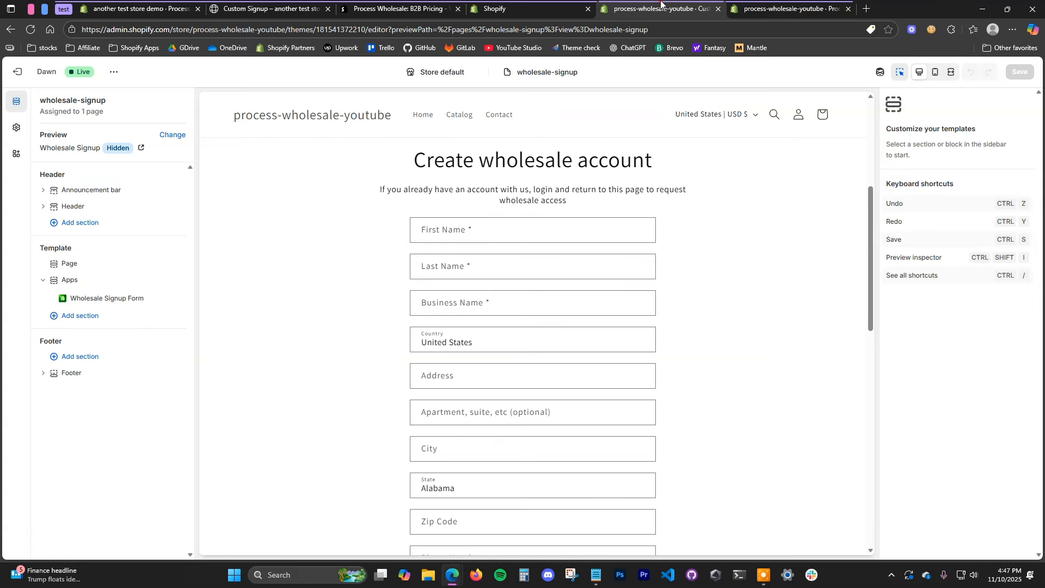
left_click(544, 9)
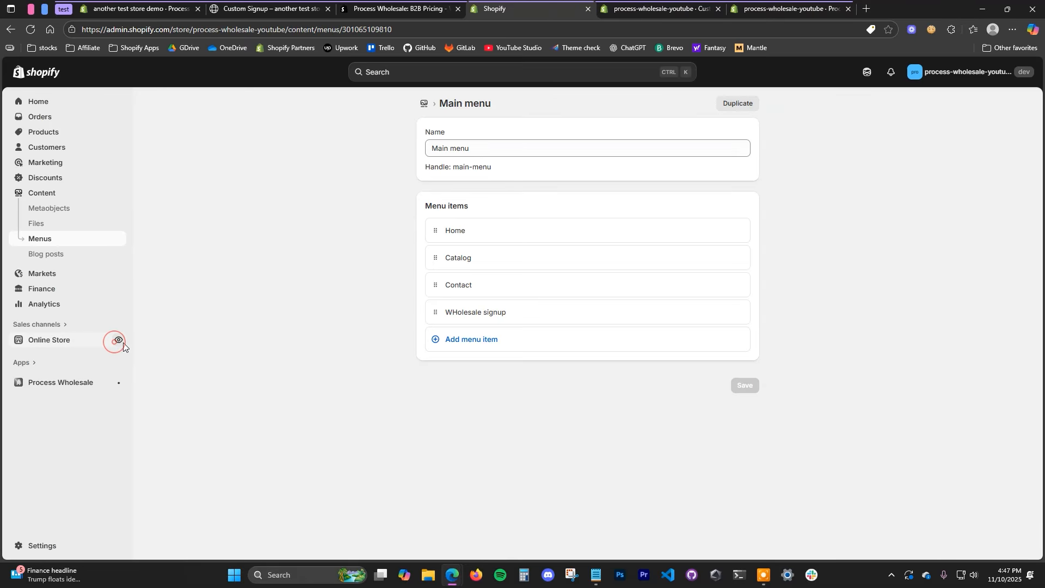
left_click(117, 340)
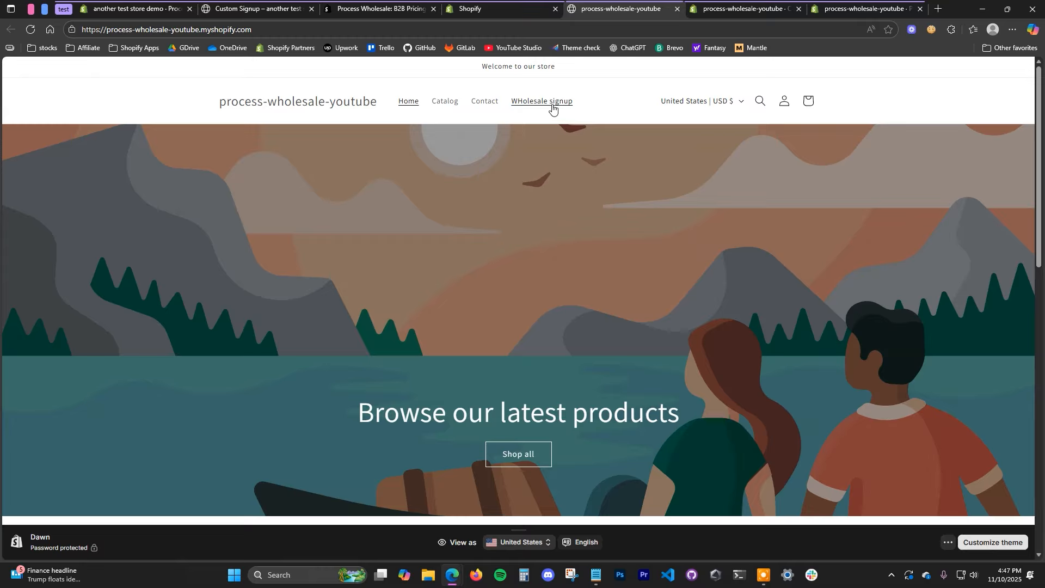
left_click(554, 102)
Step: Hide the preview bar and scroll through the Create wholesale account form before returning to admin
scroll(690, 336, "down", 6)
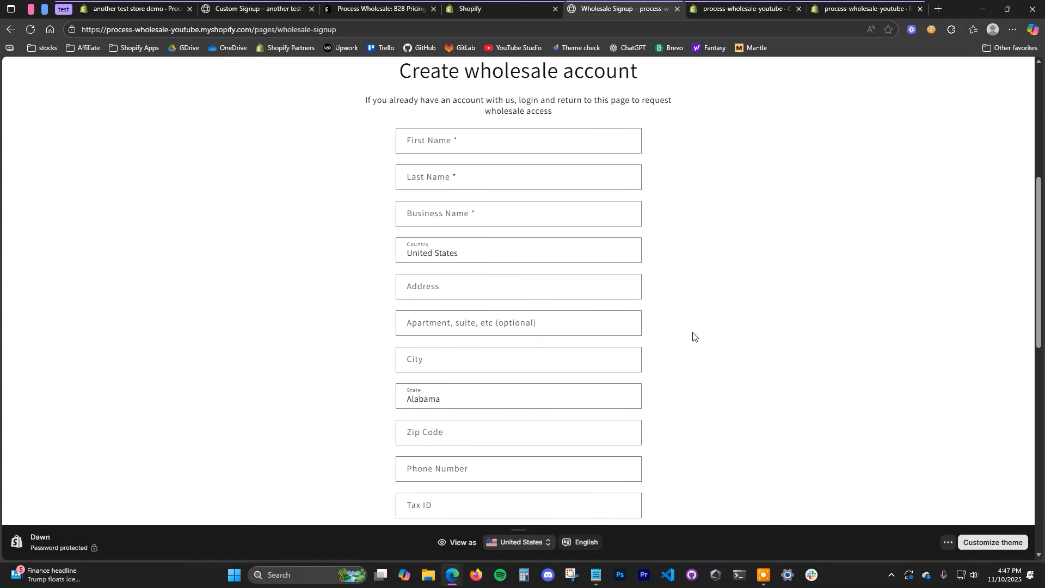
scroll(501, 289, "down", 2)
left_click(948, 542)
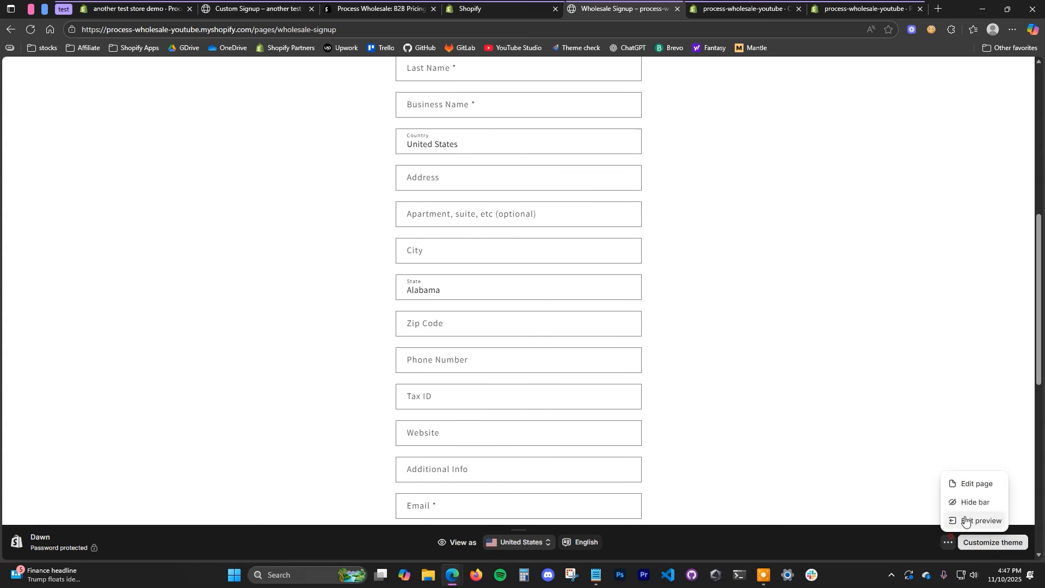
left_click(974, 499)
scroll(690, 420, "down", 15)
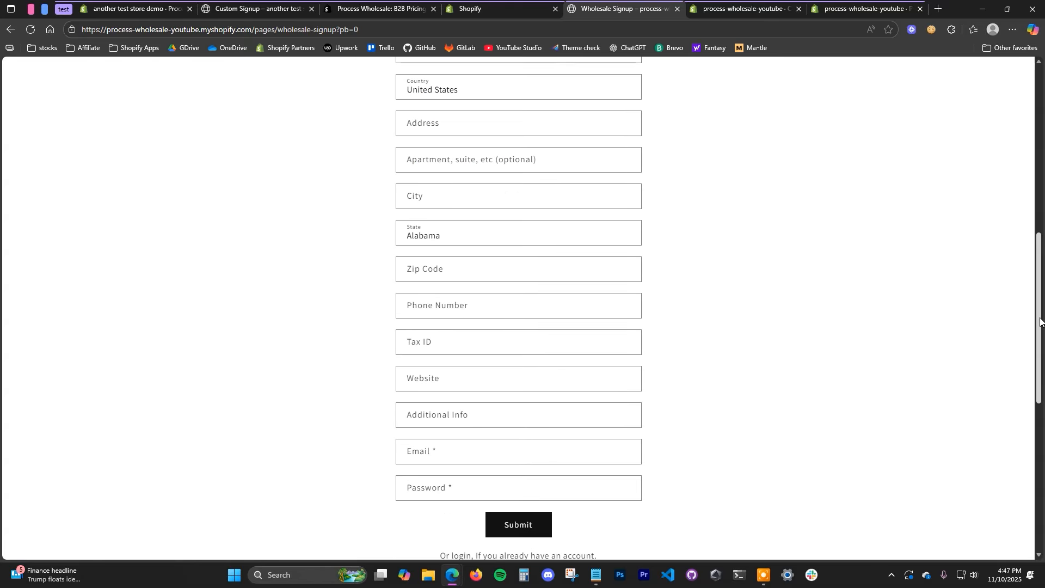
left_click_drag(1039, 363, 1042, 222)
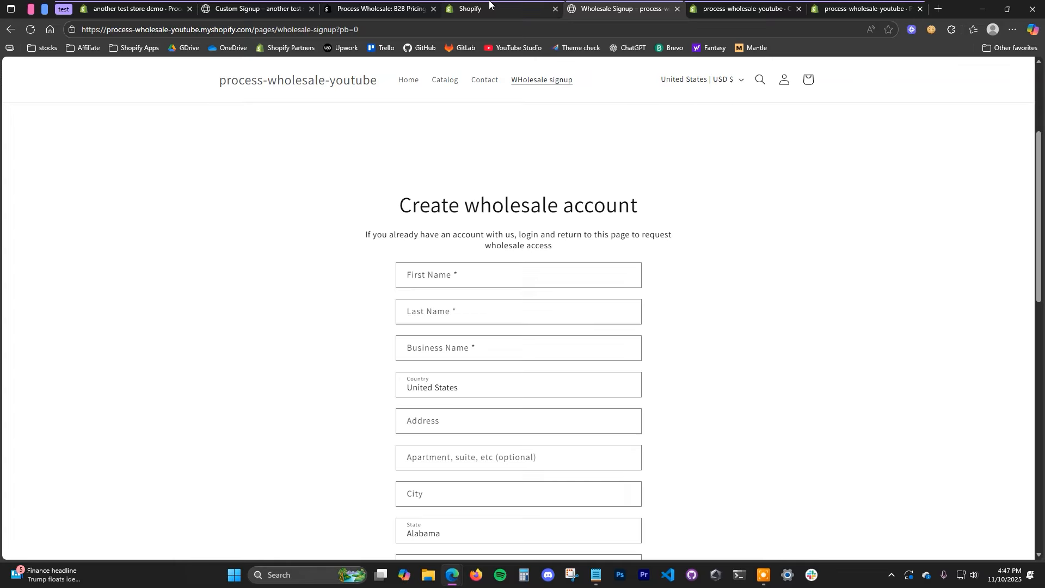
left_click(488, 6)
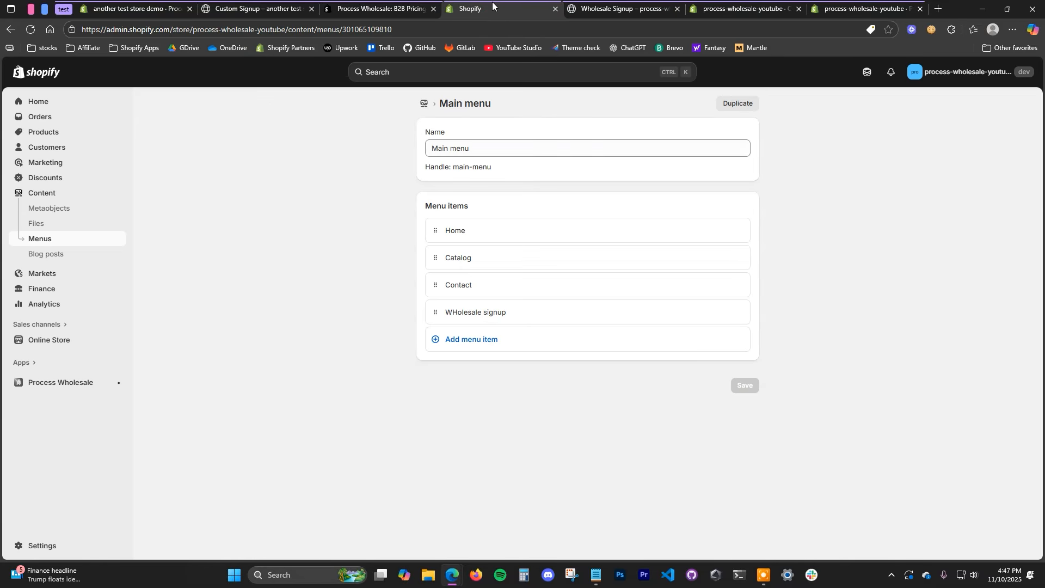
Step: Switch customer accounts from Legacy to the recommended Customer accounts version, confirming with Update
left_click(52, 546)
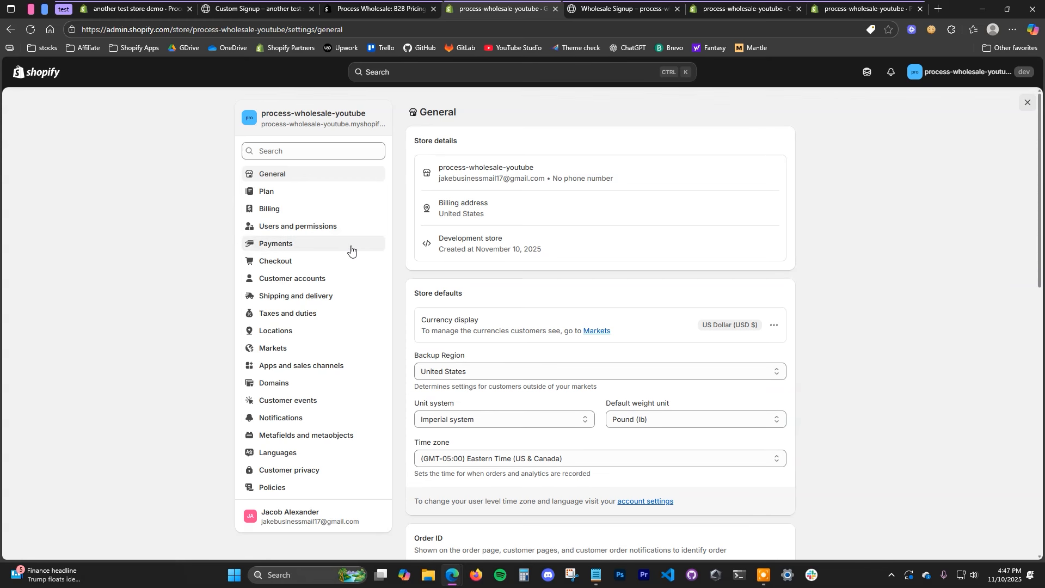
left_click(333, 280)
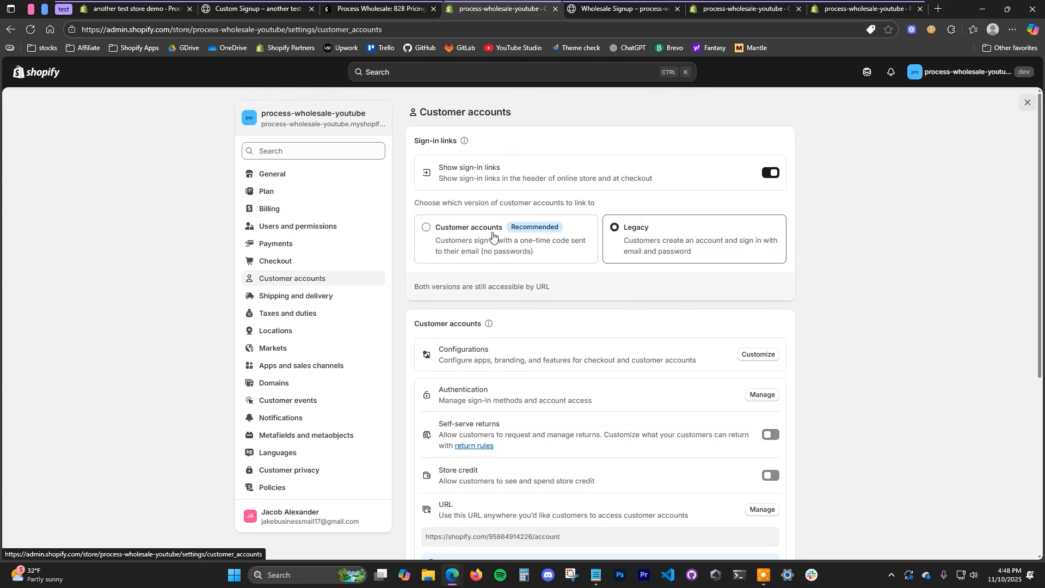
left_click(475, 235)
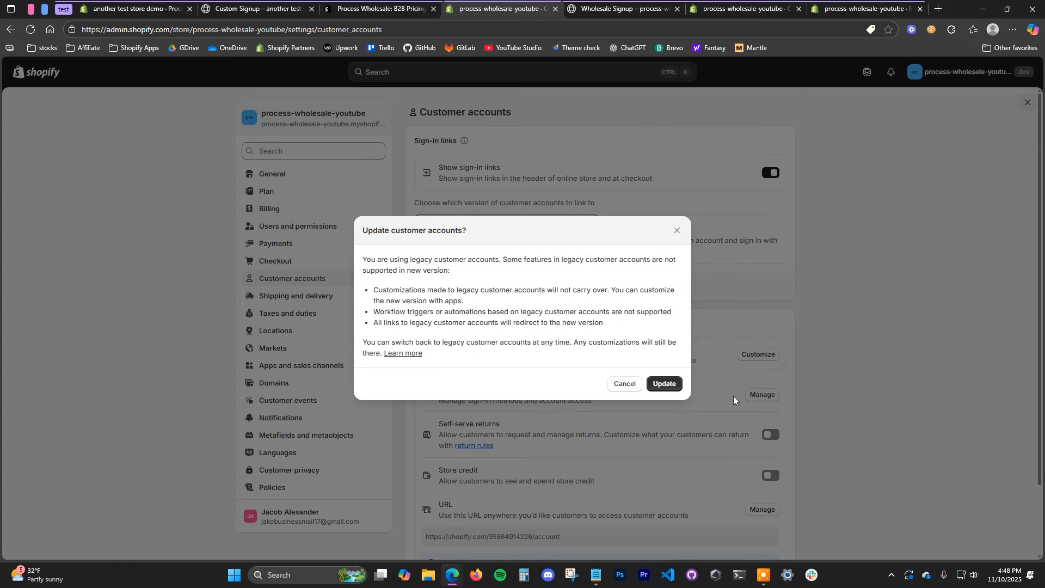
left_click(666, 388)
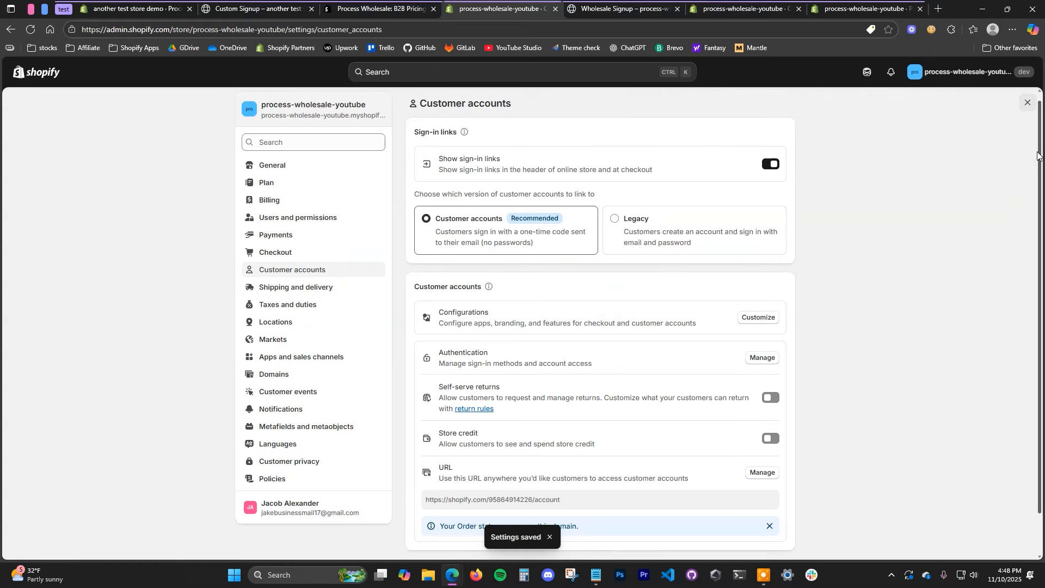
key("Escape")
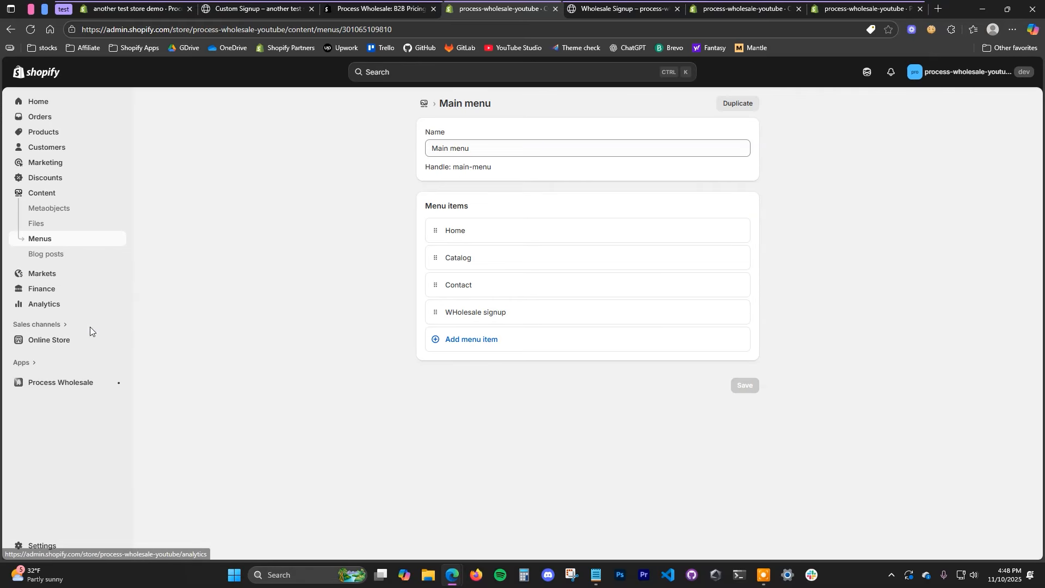
Step: Open the Dawn theme's checkout and customer accounts editor
left_click(67, 341)
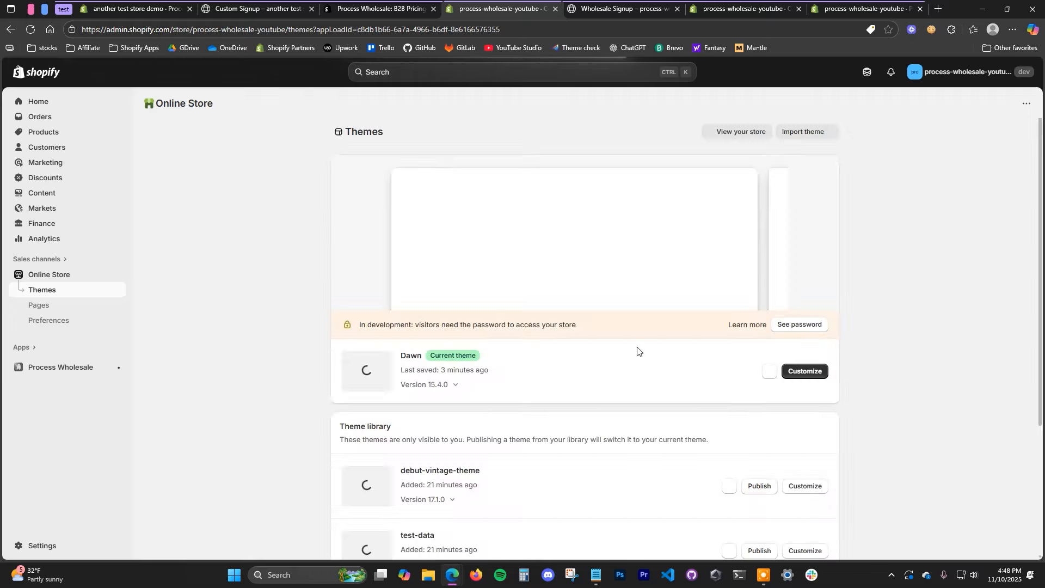
left_click(807, 372)
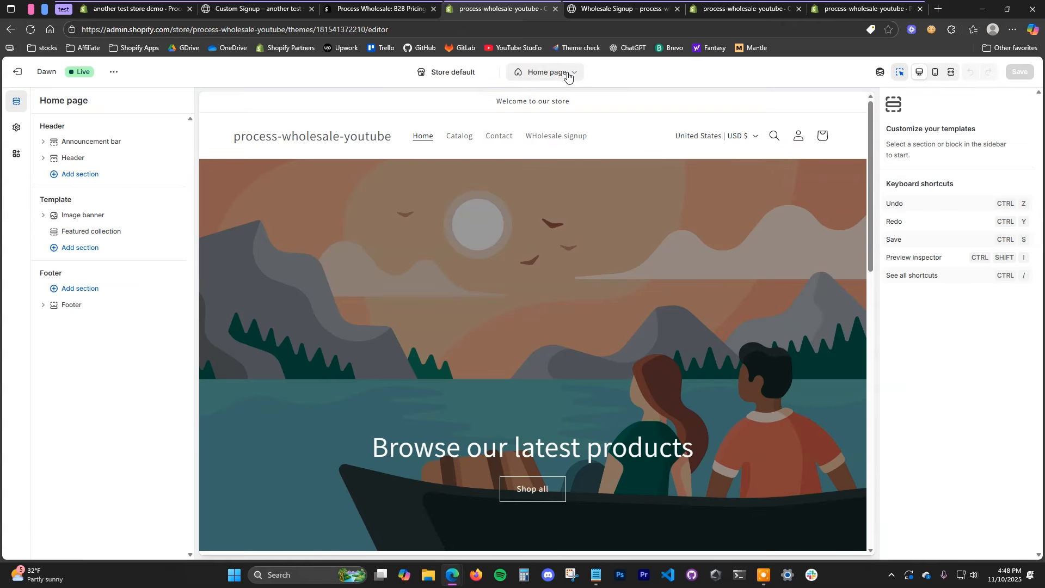
left_click(563, 74)
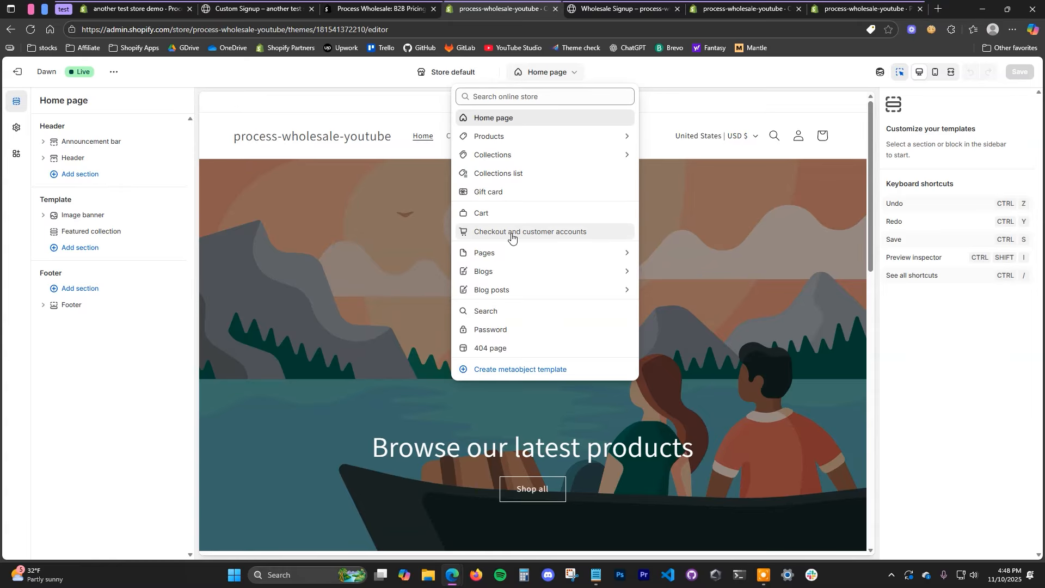
left_click(547, 235)
left_click(677, 8)
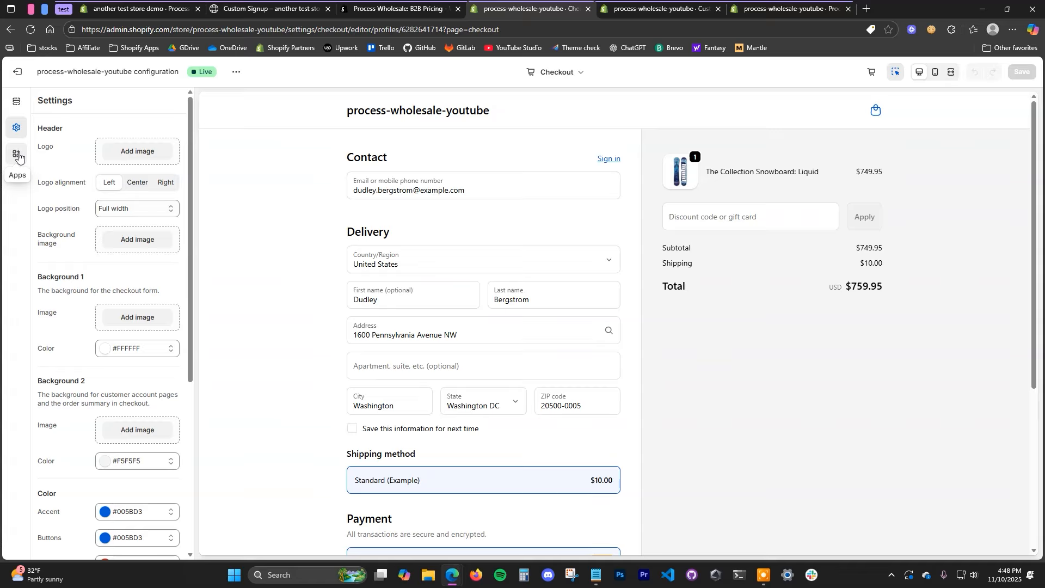
Step: Add the Wholesale signup Form app block as an Accounts page and save it
left_click(17, 155)
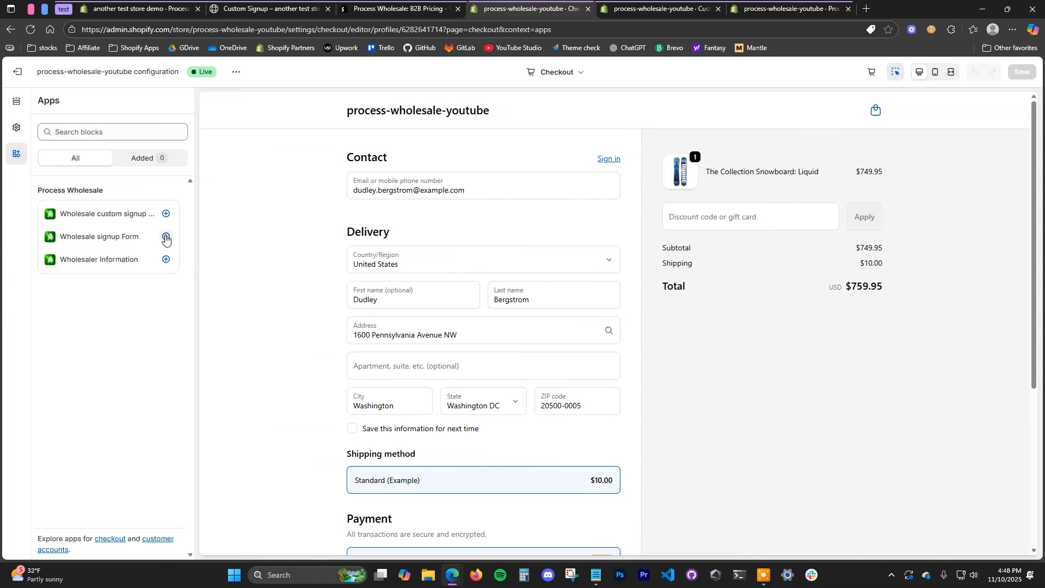
left_click(165, 237)
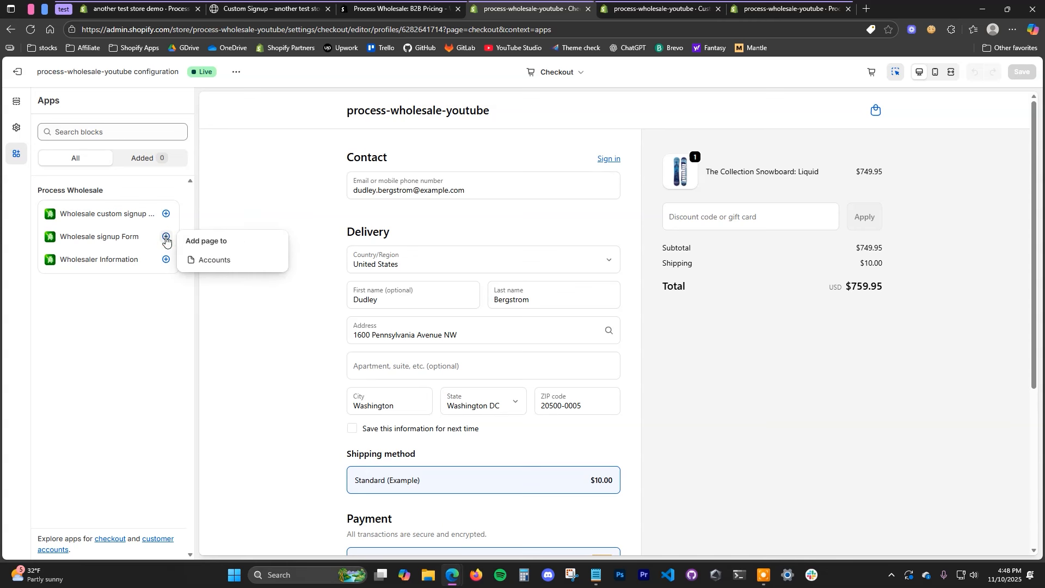
left_click(234, 267)
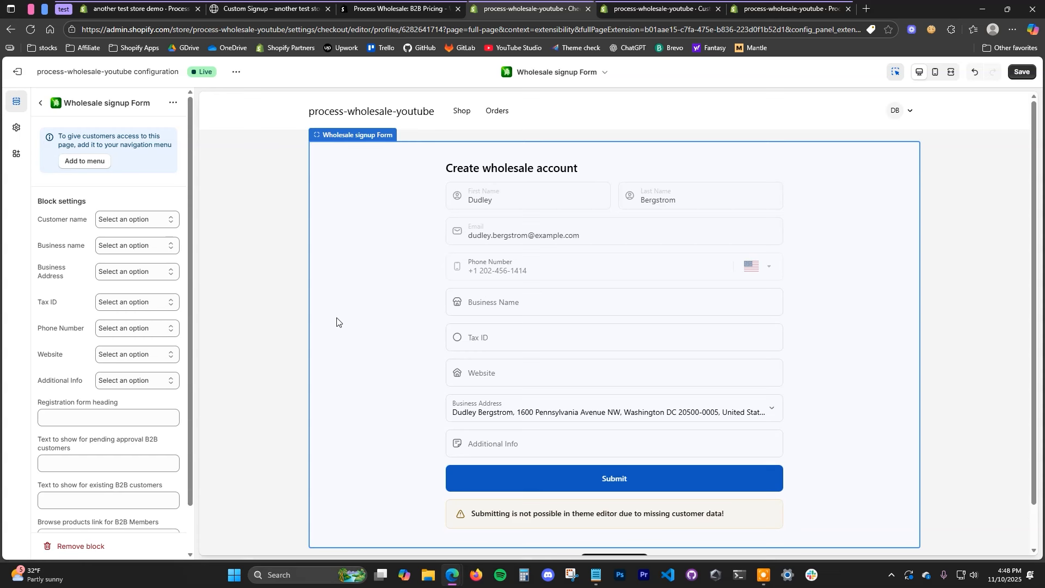
left_click(151, 248)
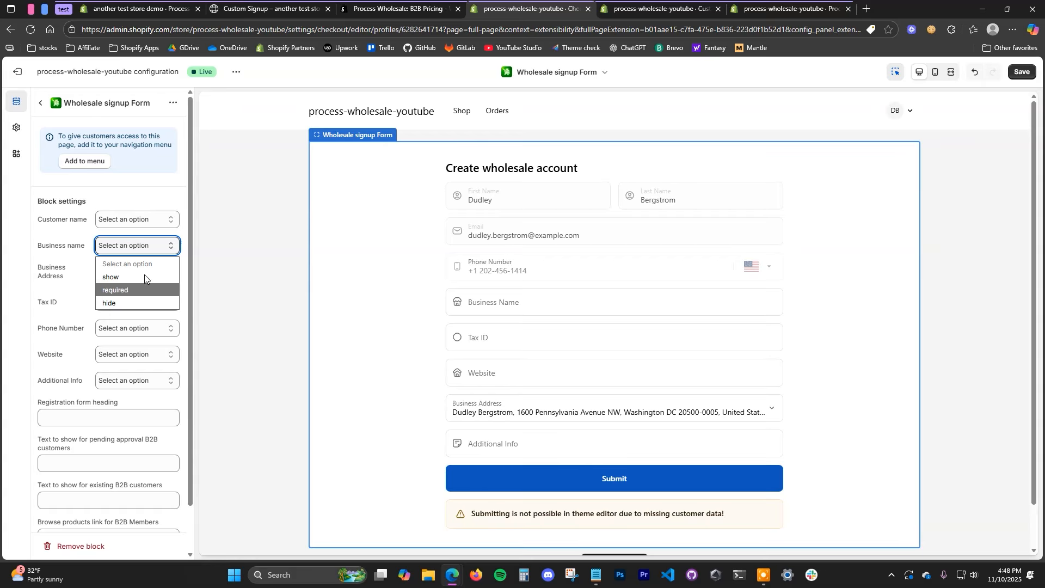
left_click(159, 202)
left_click(1021, 71)
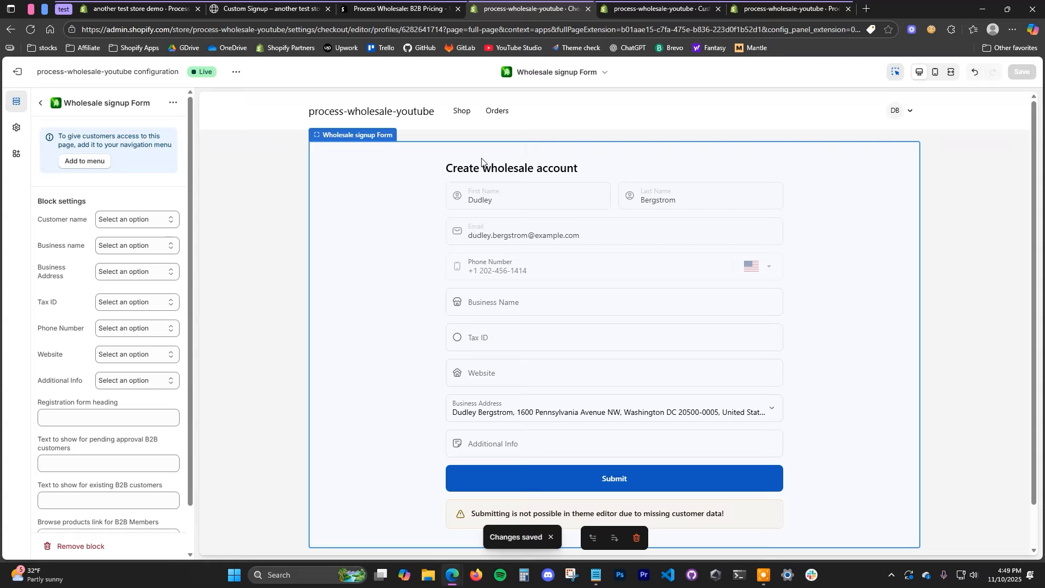
Step: Add the Wholesale signup Form item to the customer account menu beside Shop and Orders, and save
left_click(84, 161)
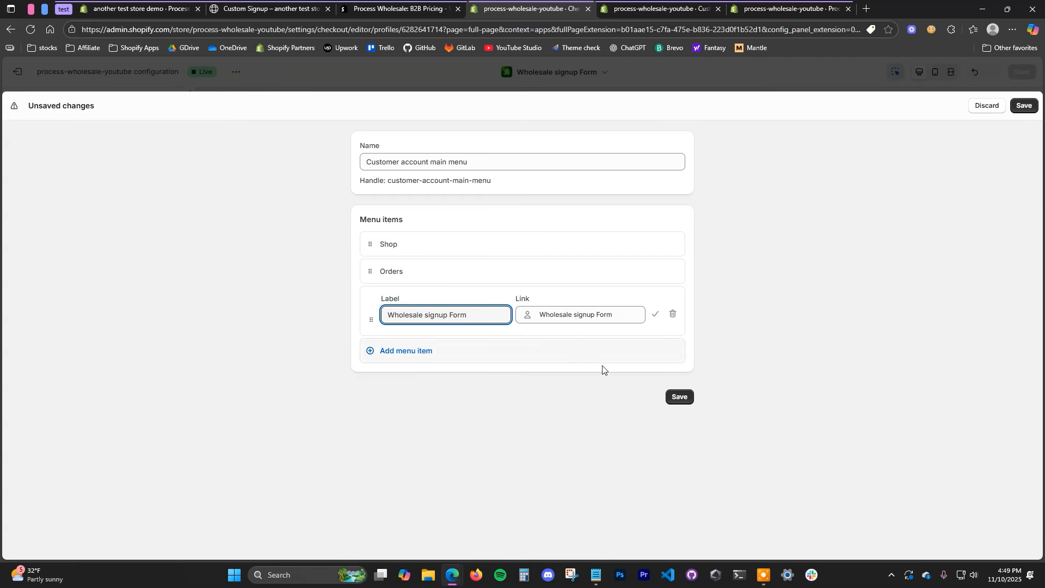
left_click(689, 400)
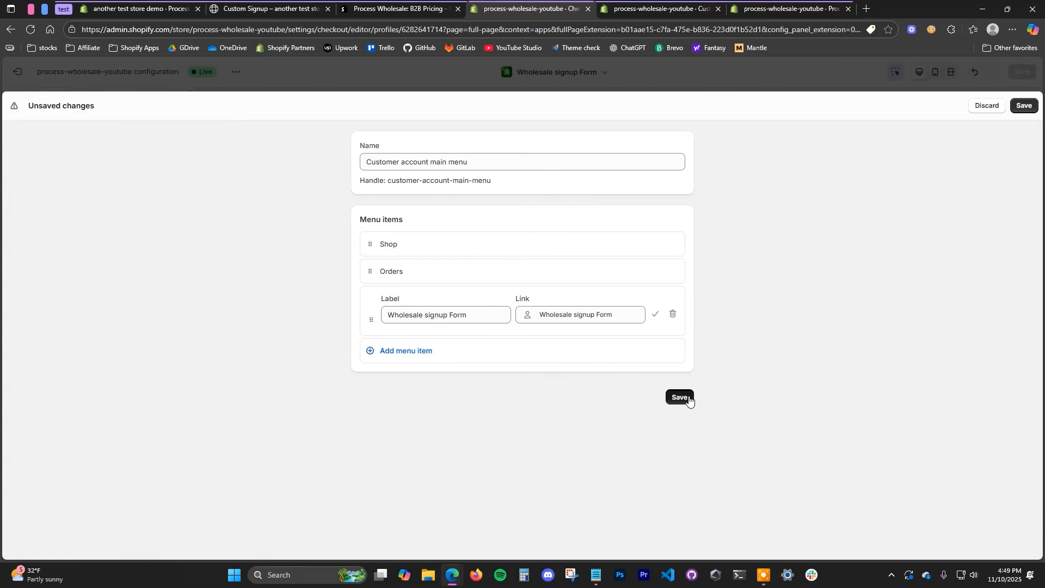
left_click(1024, 106)
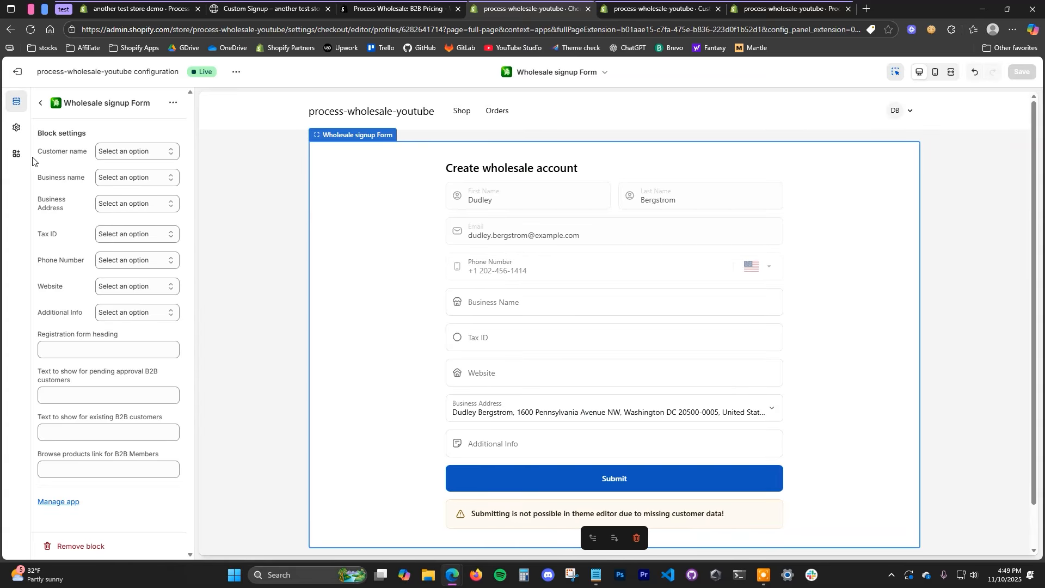
Step: Place the Wholesaler Information app block on the customer account Profile page and save
left_click(17, 156)
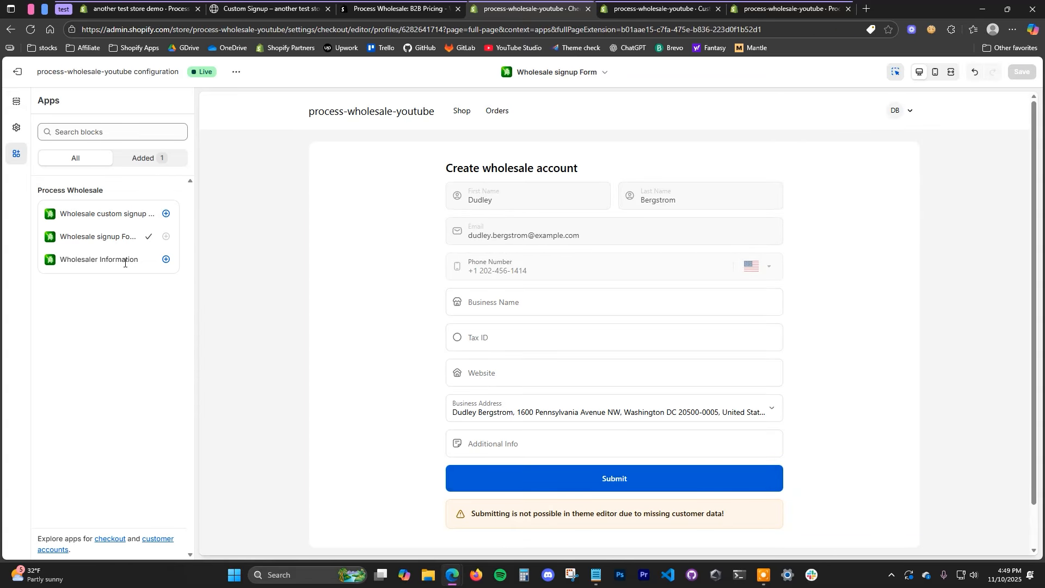
left_click(166, 259)
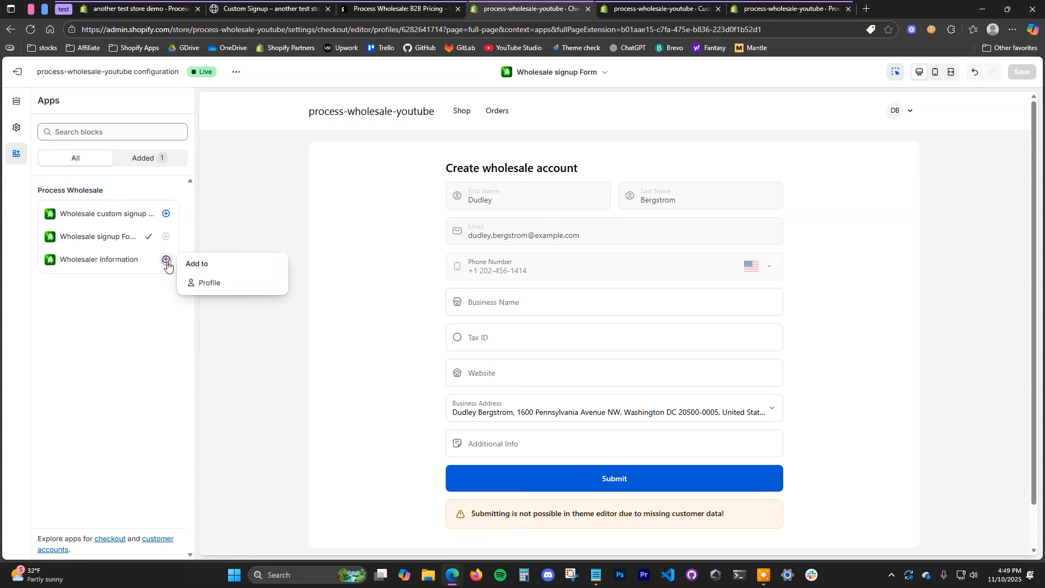
left_click(247, 288)
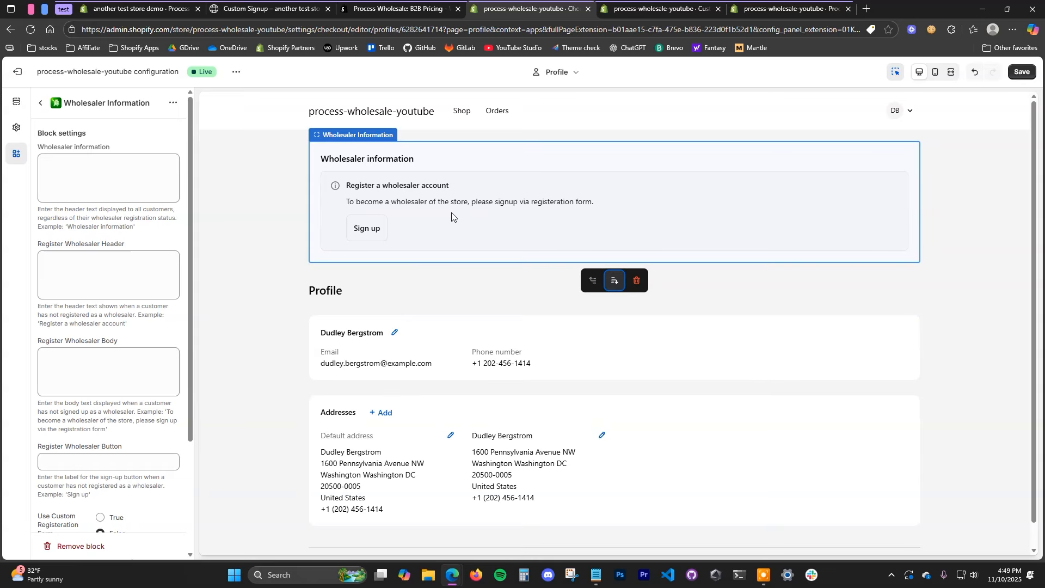
left_click(1021, 72)
scroll(609, 297, "down", 1)
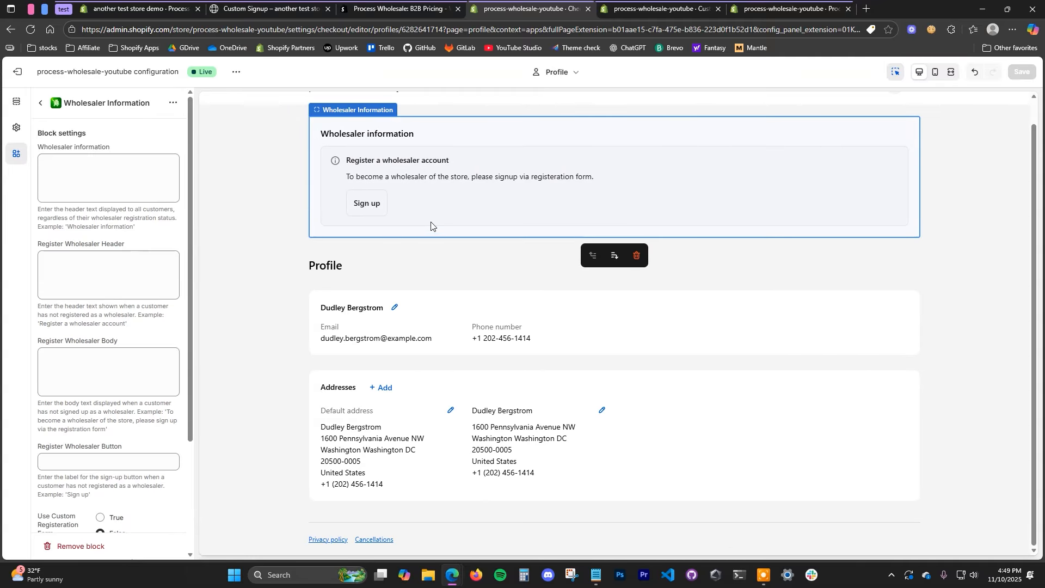
scroll(478, 224, "up", 1)
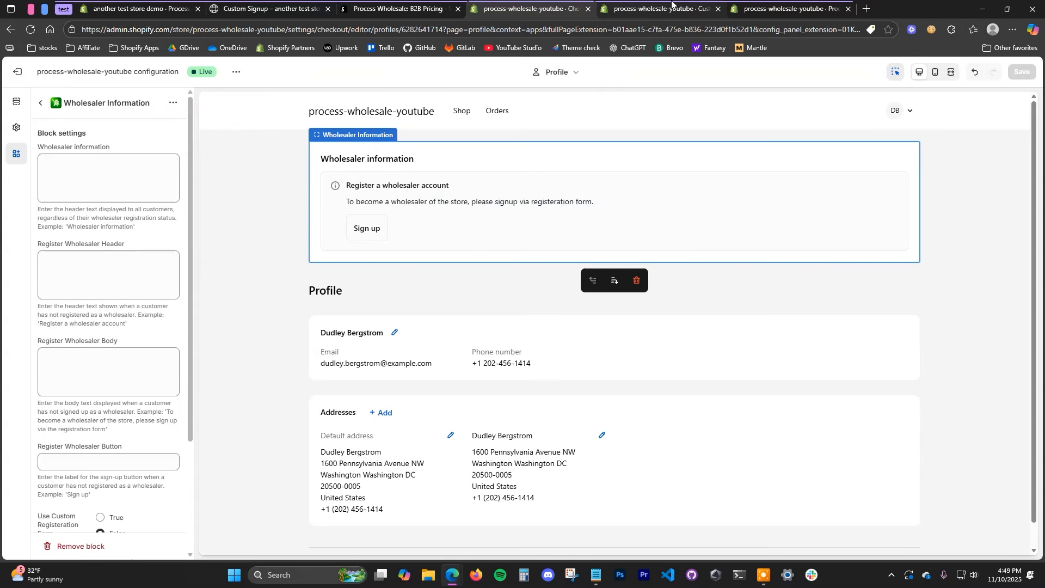
Step: Leave the customer accounts editor and open the live storefront in a new tab
left_click(672, 3)
left_click(530, 8)
left_click(18, 72)
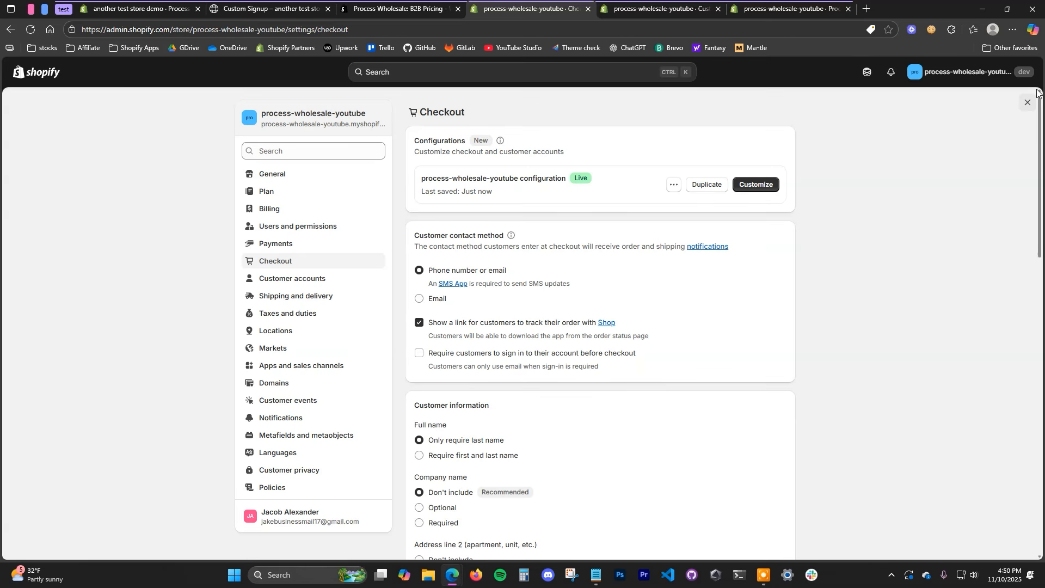
left_click(1028, 102)
left_click(118, 275)
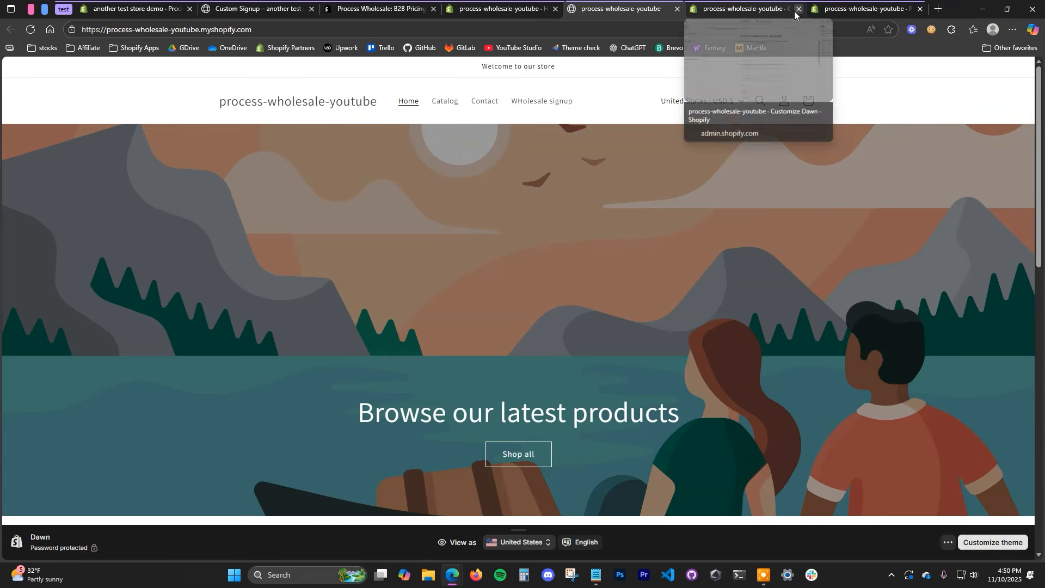
left_click(797, 9)
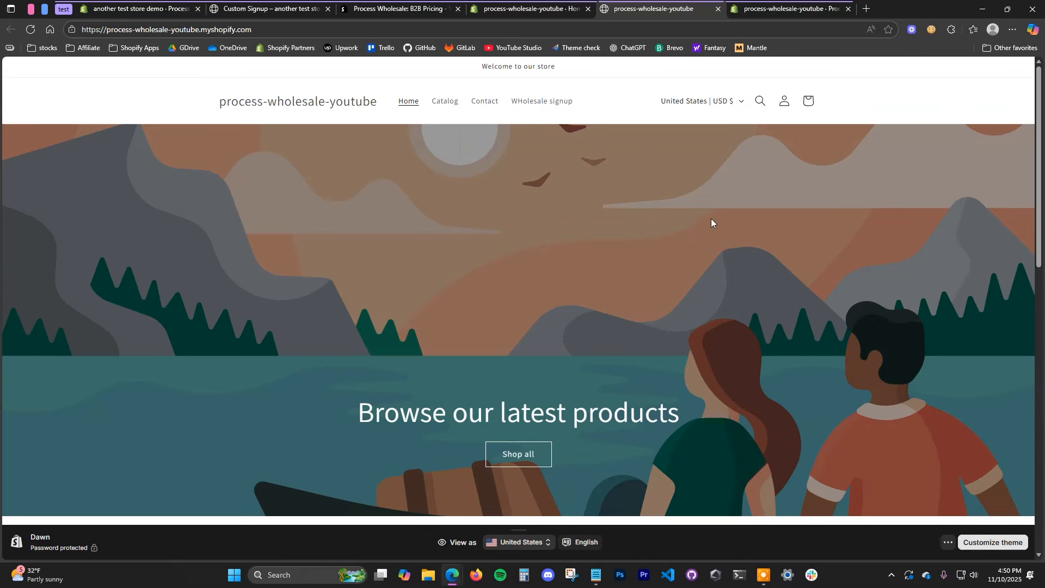
Step: Review the Create wholesale account form on the WHolesale signup page, then go Home and open sign-in
left_click(555, 102)
scroll(630, 203, "down", 6)
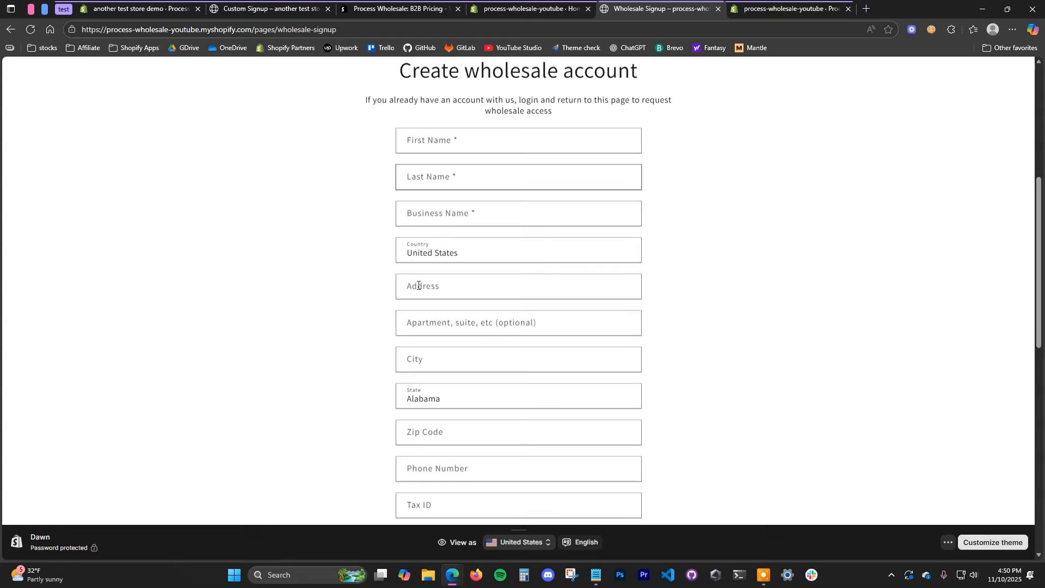
left_click_drag(1039, 347, 1036, 226)
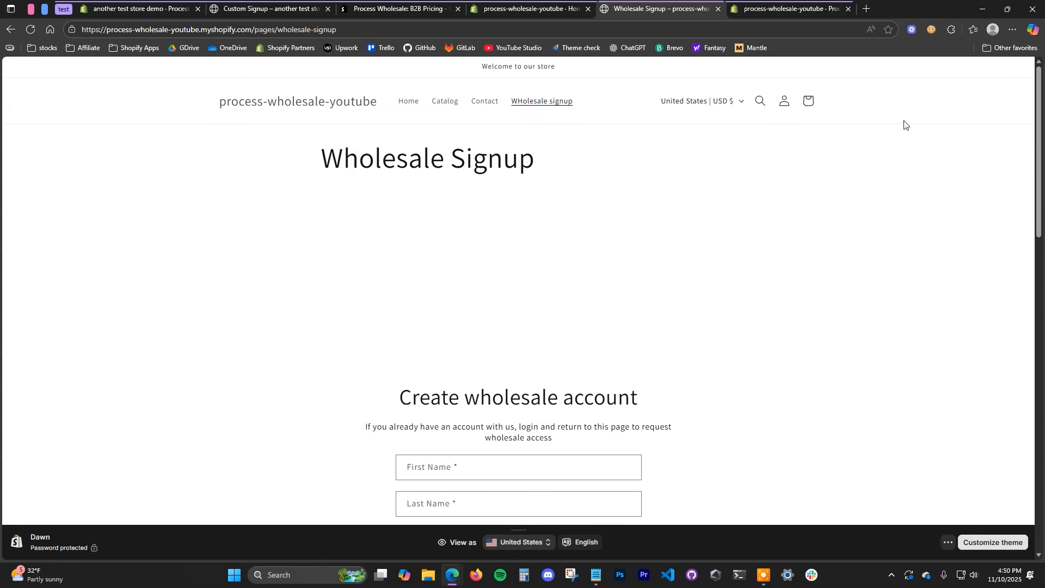
left_click(407, 101)
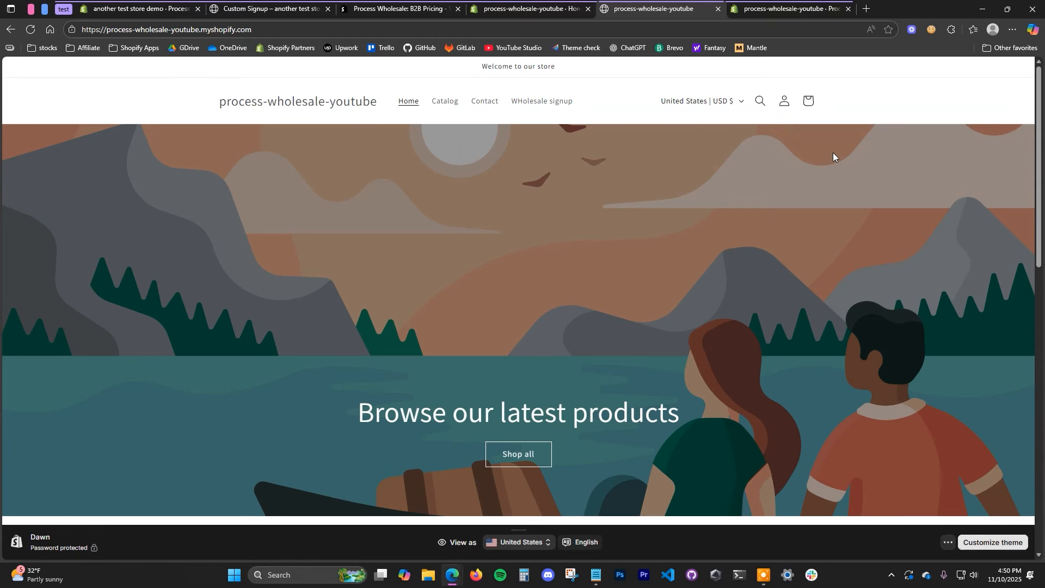
left_click(782, 108)
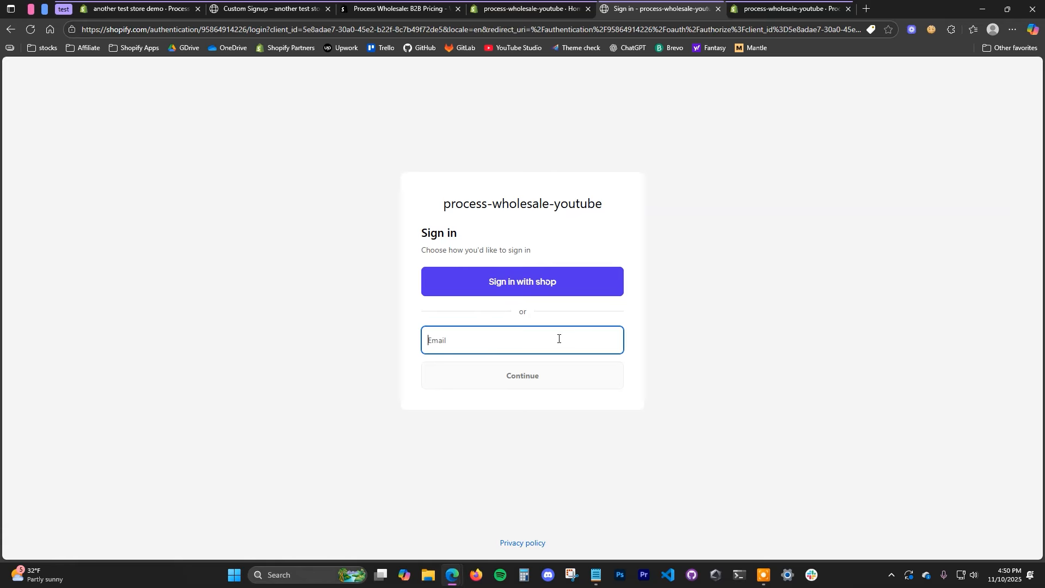
Step: Sign in as the customer using their e-mail and the one-time verification code
left_click(539, 374)
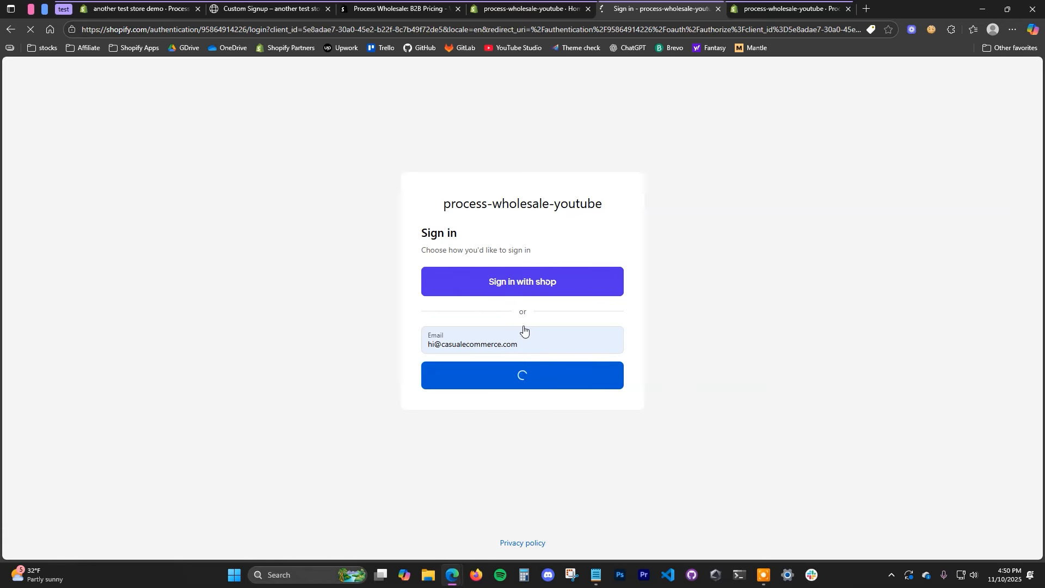
key("Return")
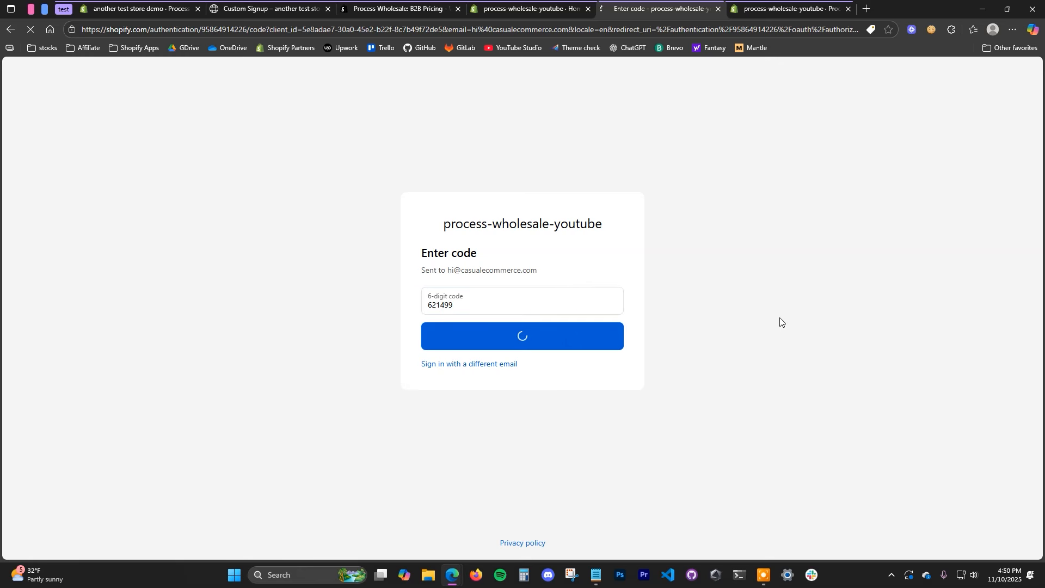
Step: Open the Wholesale signup Form page in the customer account and review the Create wholesale account form
left_click(492, 81)
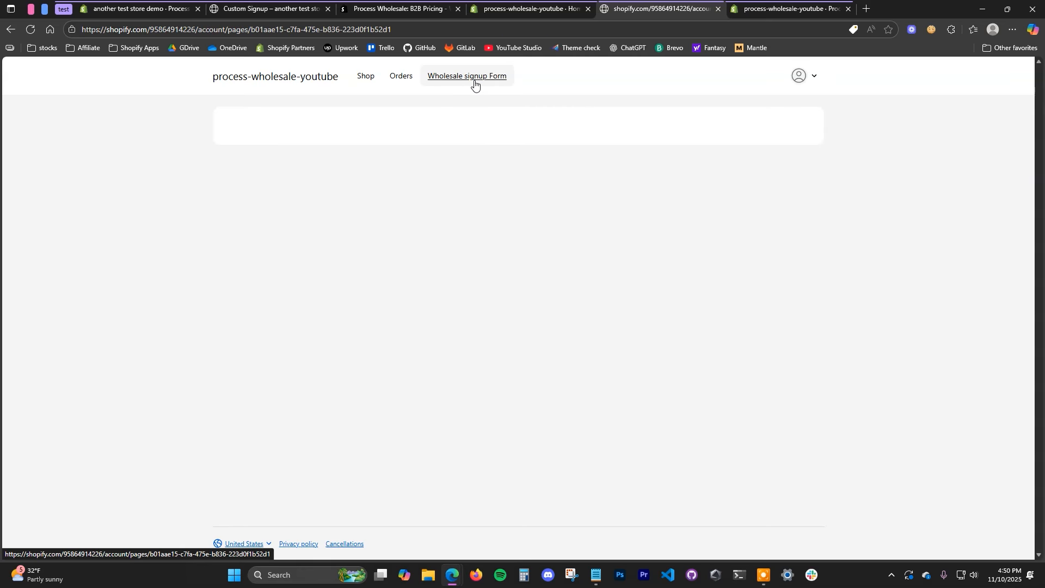
scroll(485, 333, "down", 4)
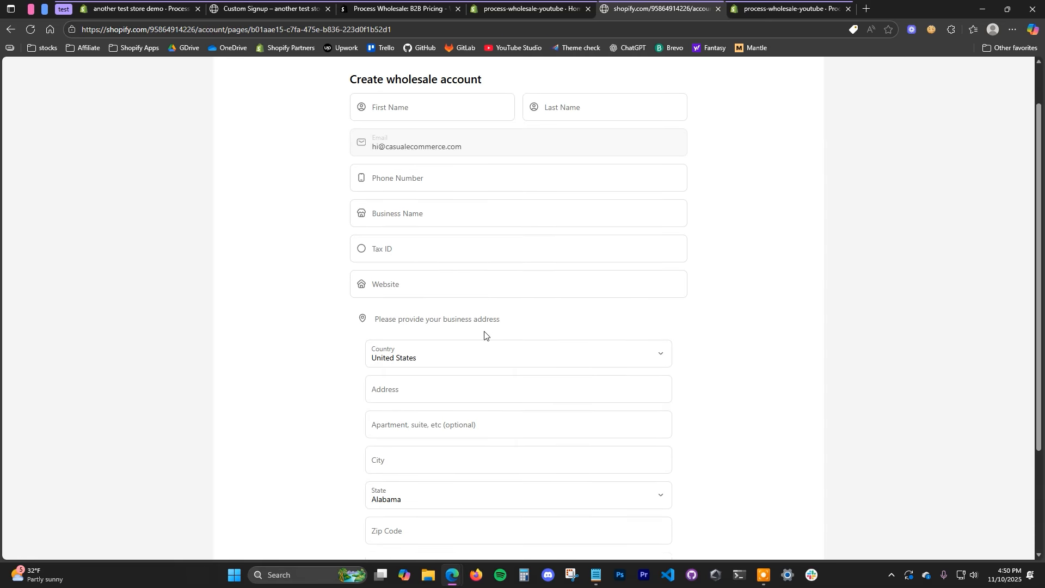
scroll(543, 374, "up", 4)
left_click(816, 78)
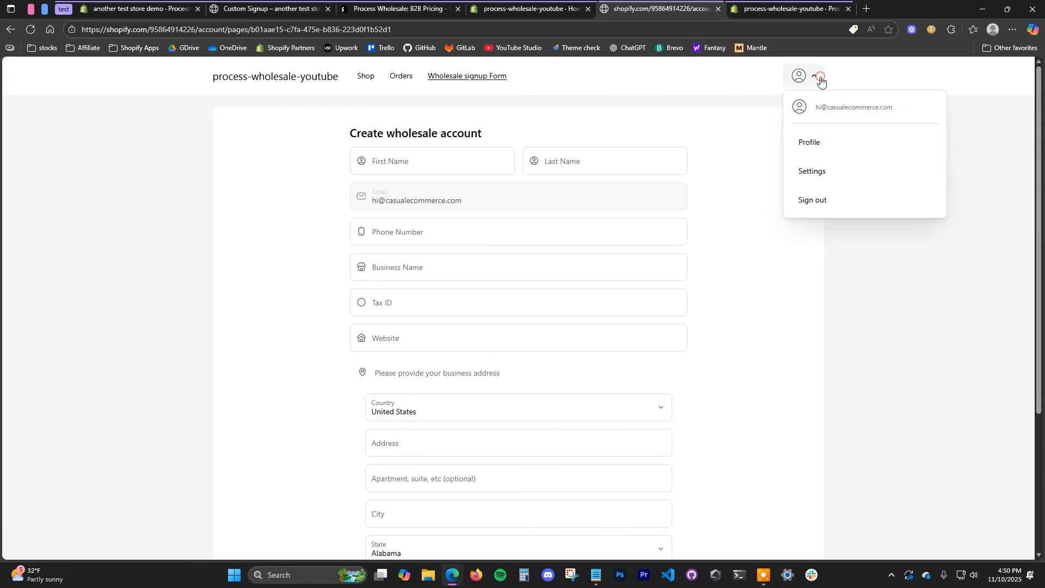
left_click(874, 286)
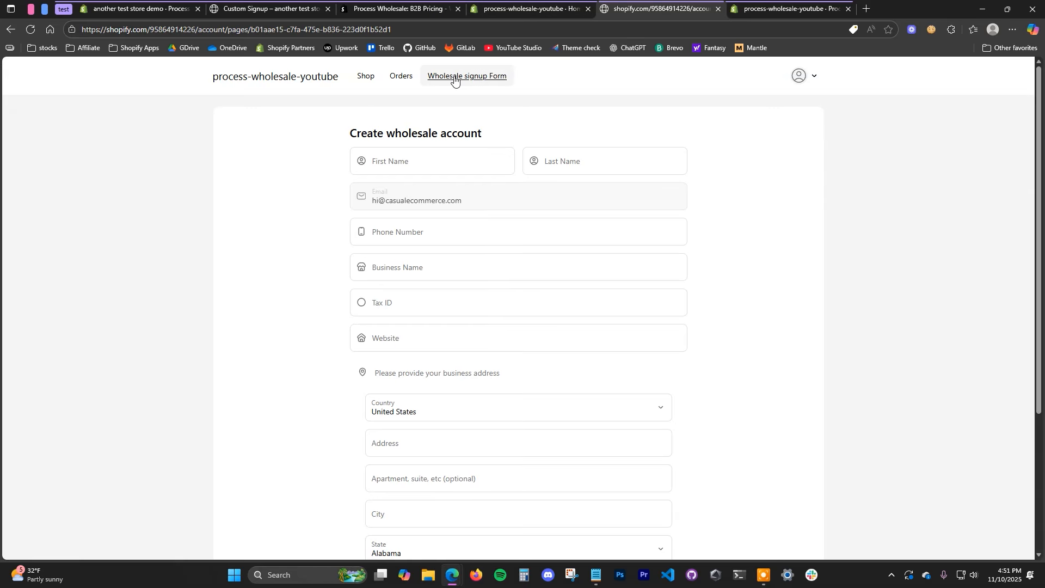
left_click(551, 9)
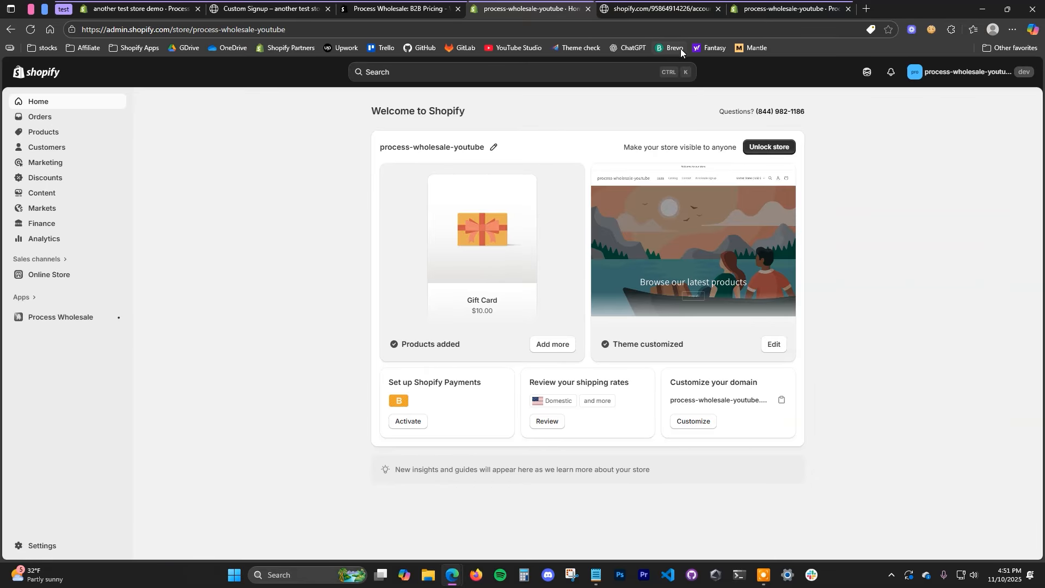
Step: Select the Legacy option under Settings > Customer accounts and close Settings
left_click(44, 545)
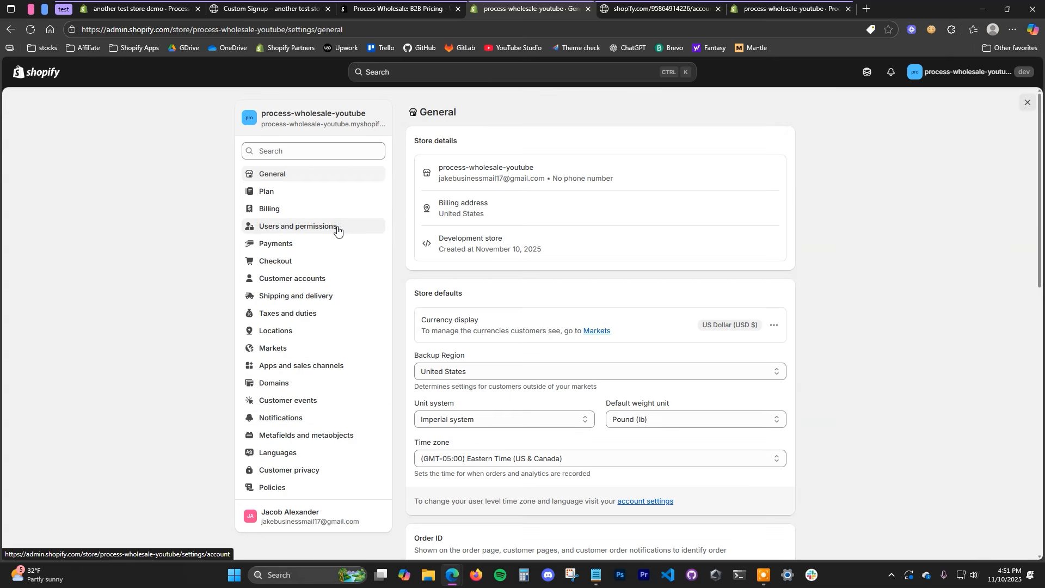
left_click(328, 281)
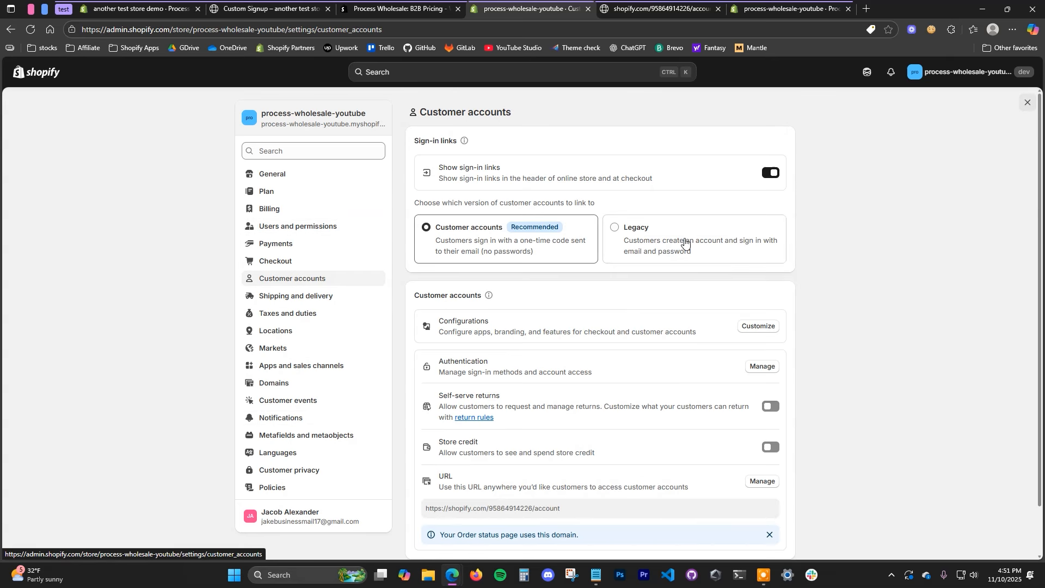
left_click(649, 241)
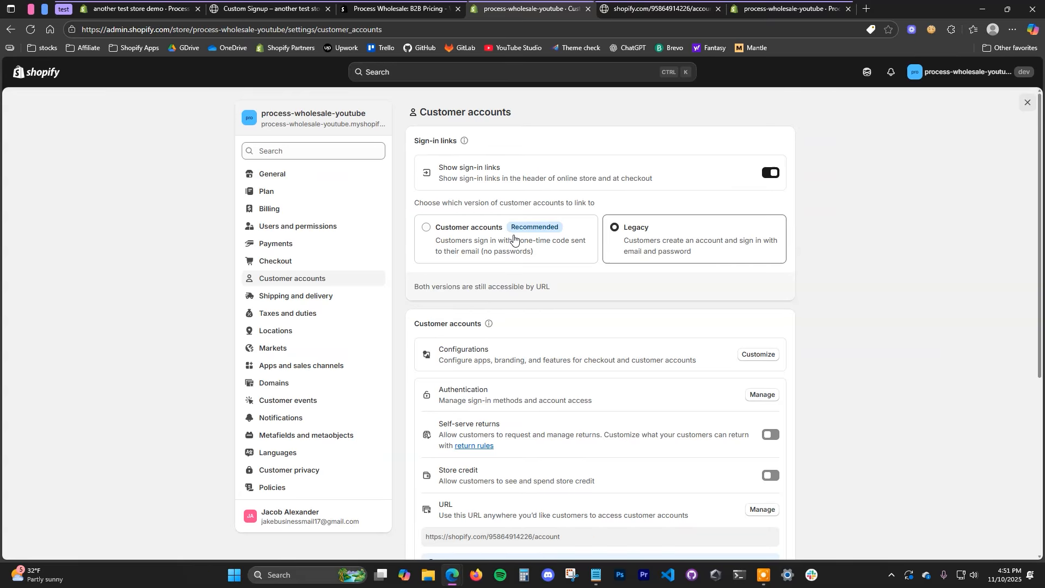
left_click(1027, 103)
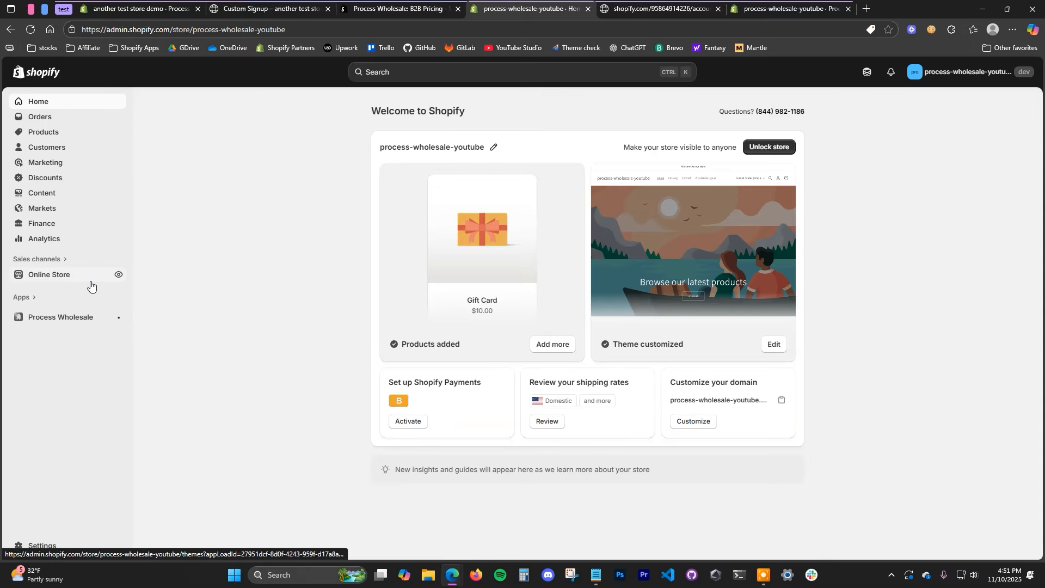
Step: Open the Dawn theme editor on the Default product template
left_click(60, 275)
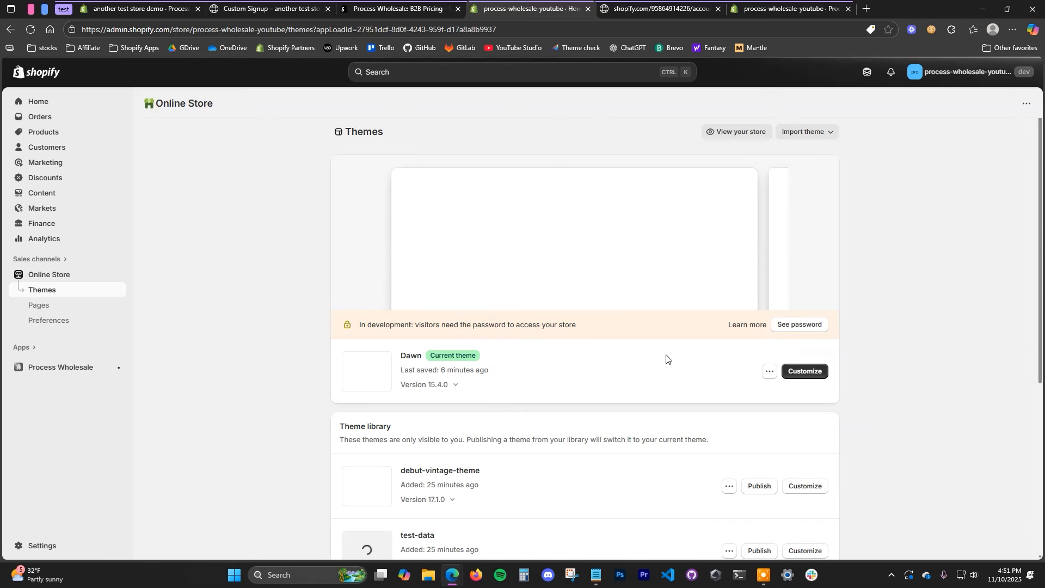
left_click(806, 373)
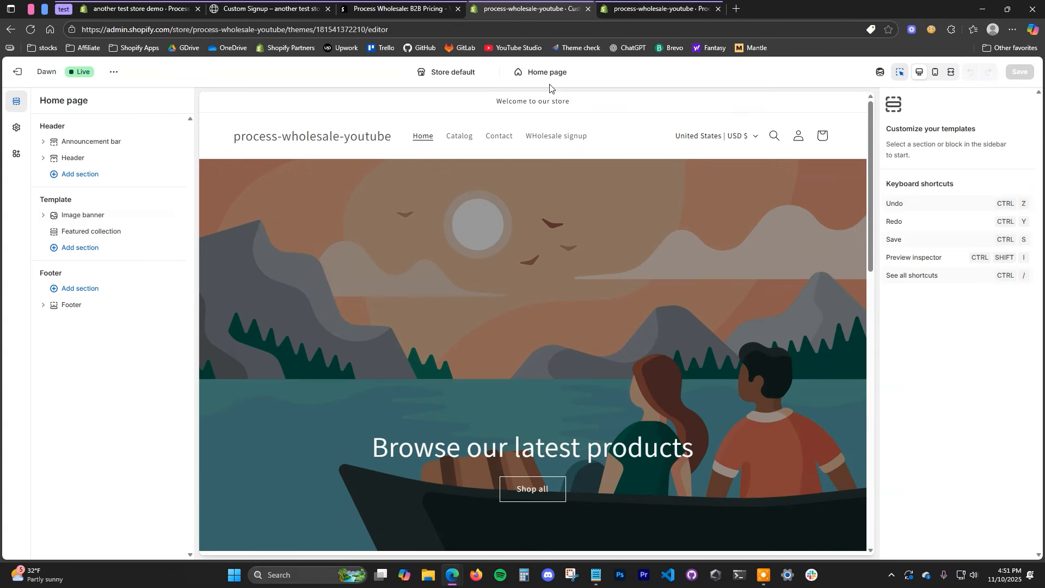
left_click(566, 74)
left_click(558, 135)
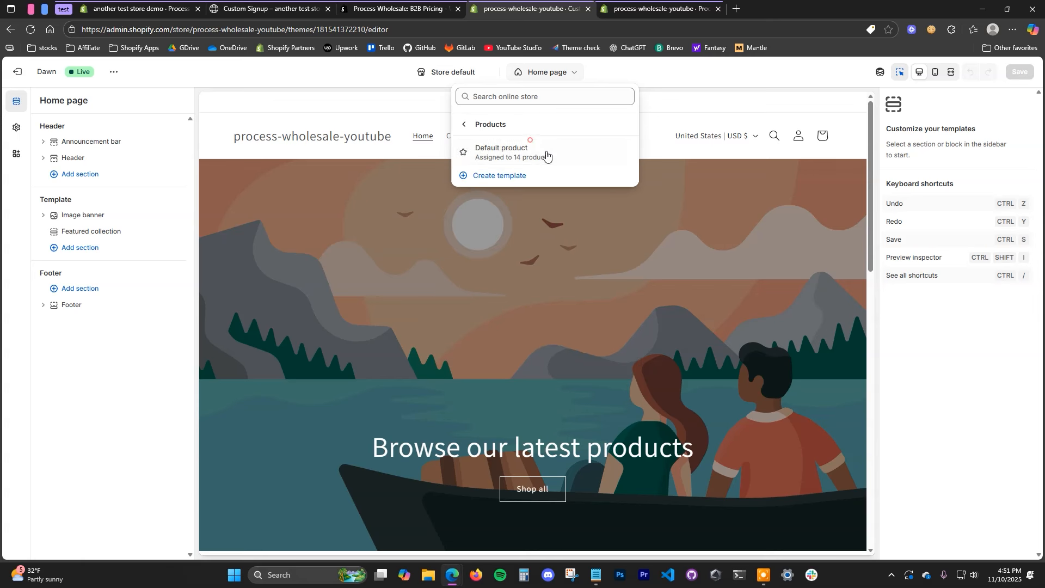
left_click(556, 157)
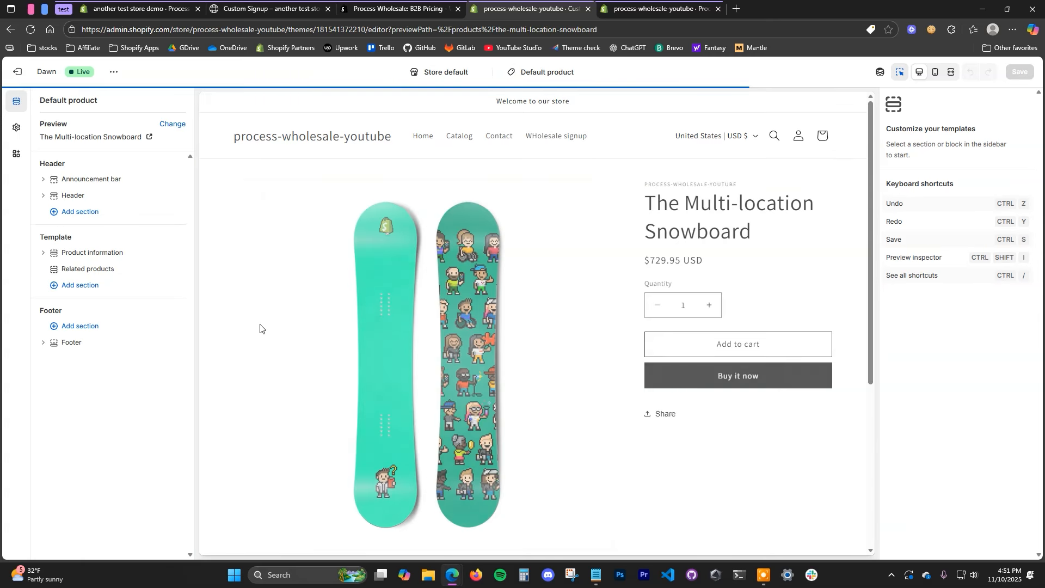
Step: Add the Product Wholesale app block just below Price in Product information, and save
left_click(49, 254)
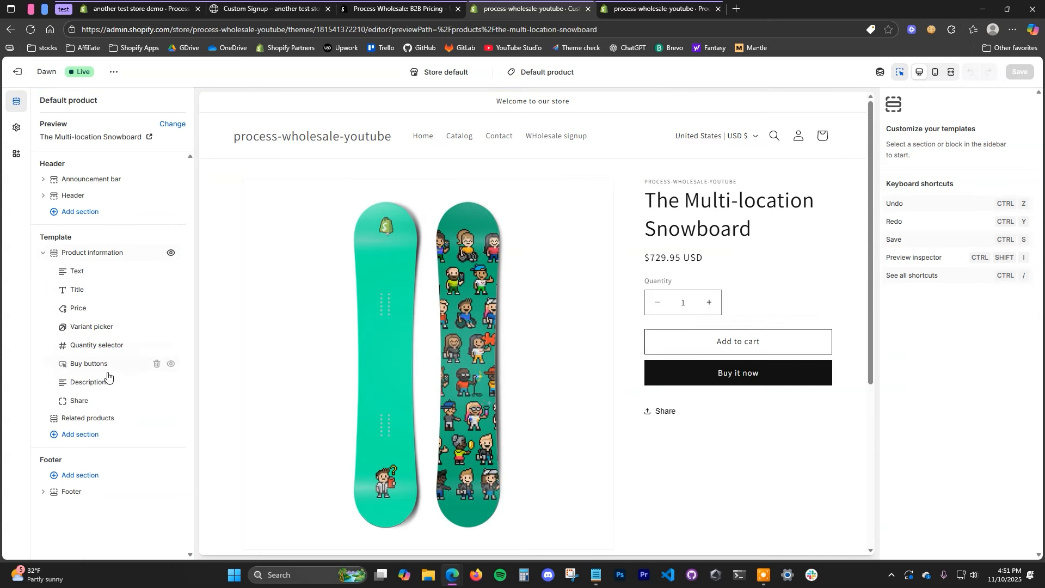
left_click(115, 410)
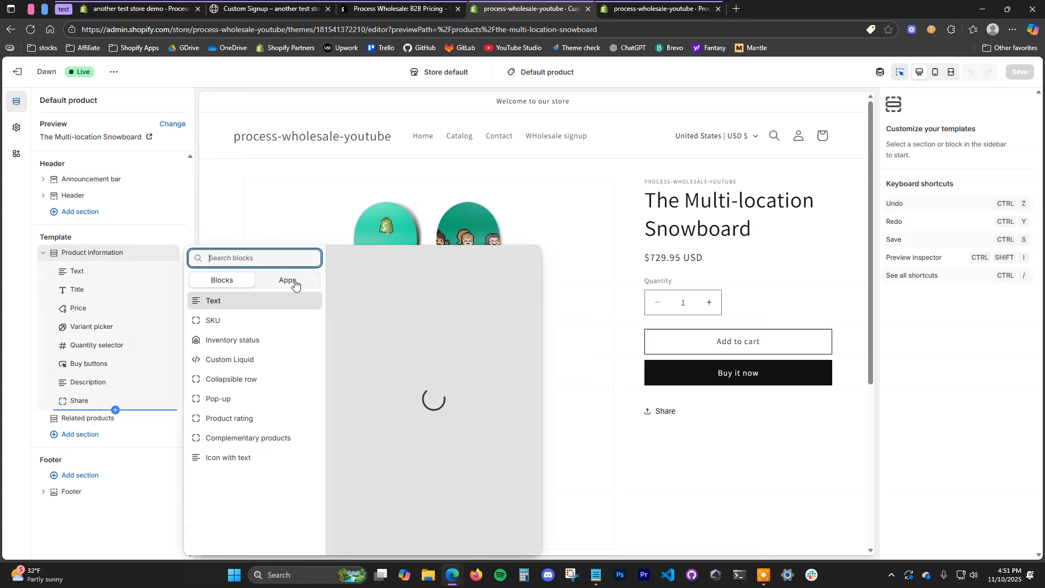
left_click(289, 281)
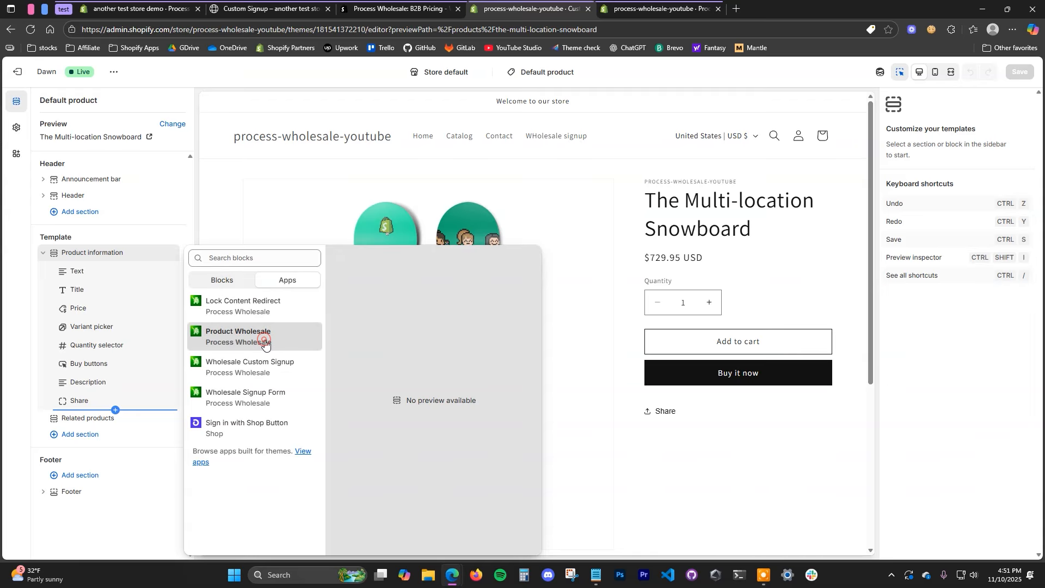
left_click(265, 342)
left_click_drag(71, 419, 72, 325)
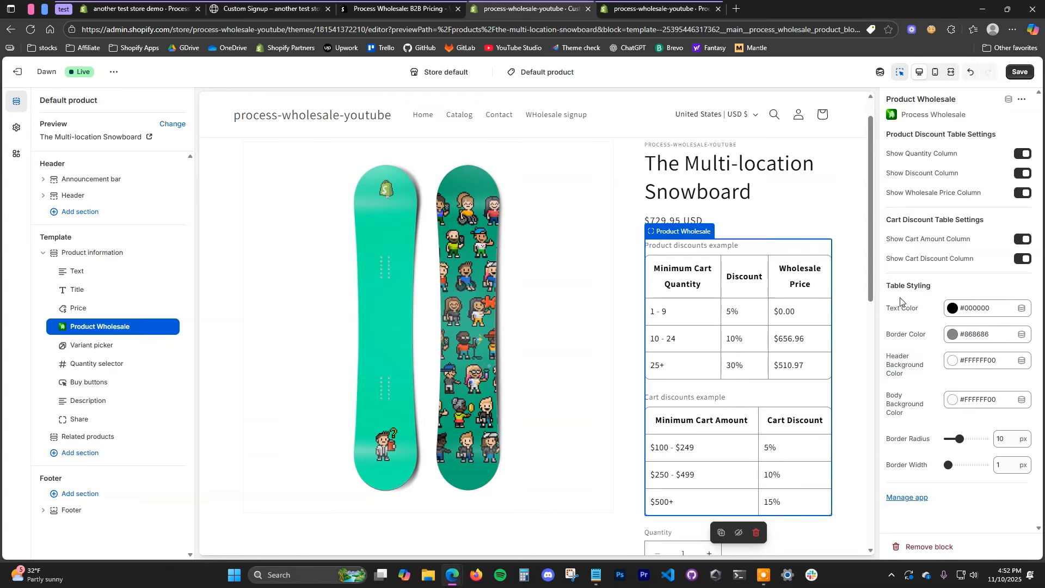
left_click(1019, 72)
left_click(546, 72)
left_click(506, 248)
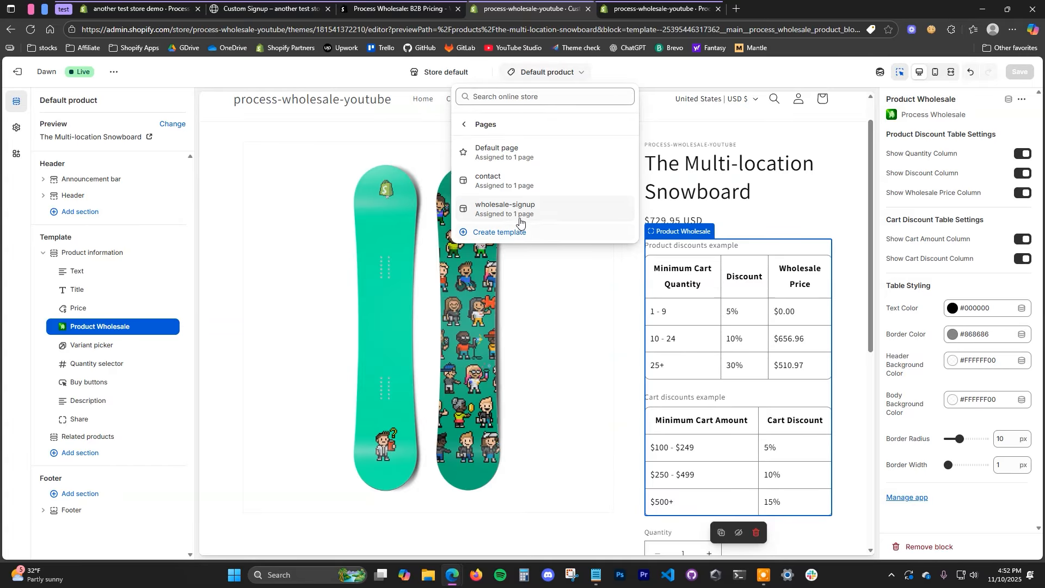
Step: Create a 'Quick buy' page template and add the Quick Buy app section to it
left_click(518, 232)
left_click(509, 303)
type("Quick buy")
left_click(671, 384)
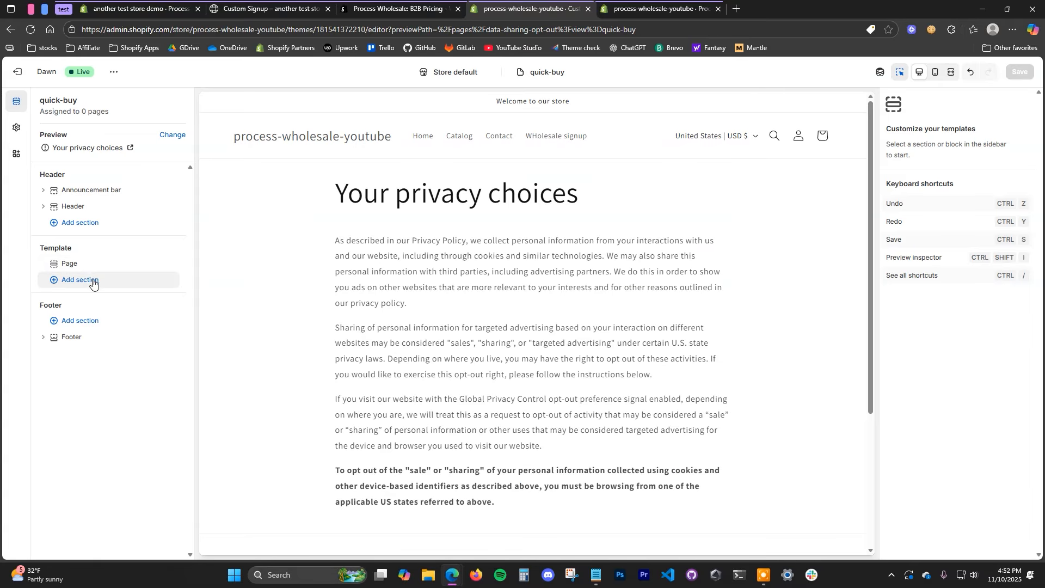
left_click(92, 280)
left_click(292, 279)
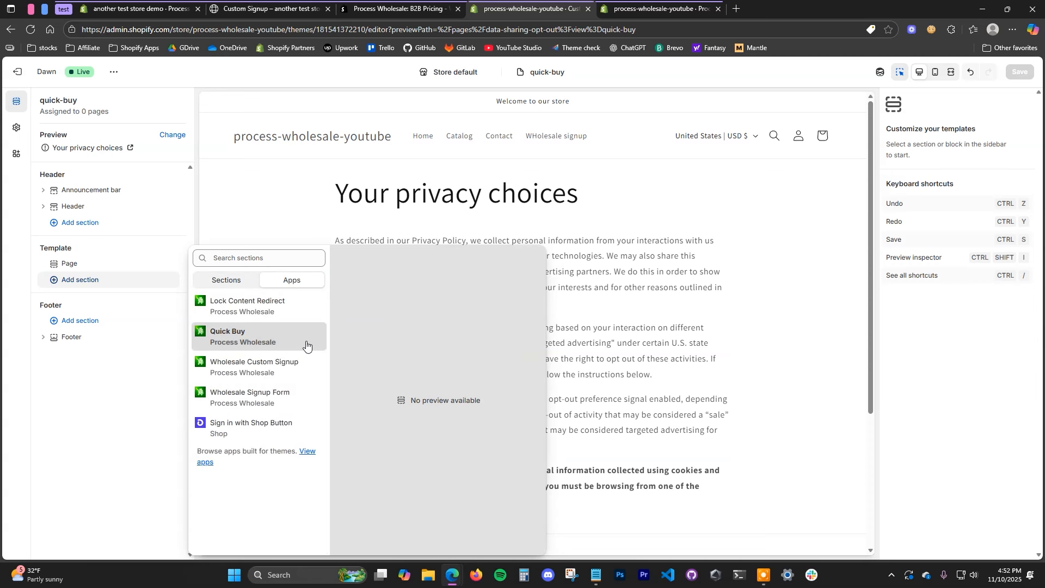
left_click(288, 340)
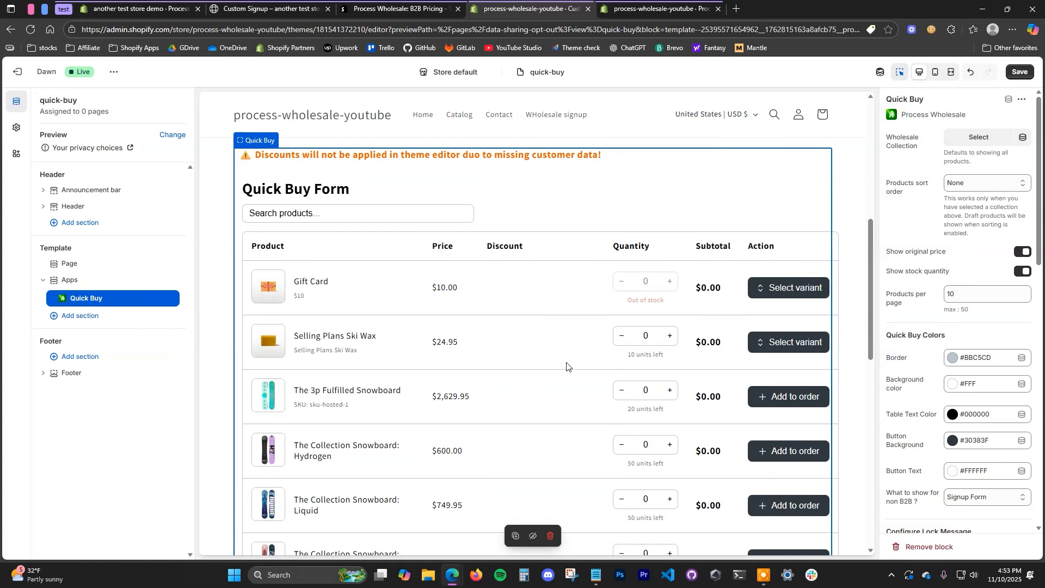
Step: In the Quick Buy block, set 'What to show for non B2B' to Lock Screen
scroll(626, 285, "down", 4)
scroll(587, 356, "up", 3)
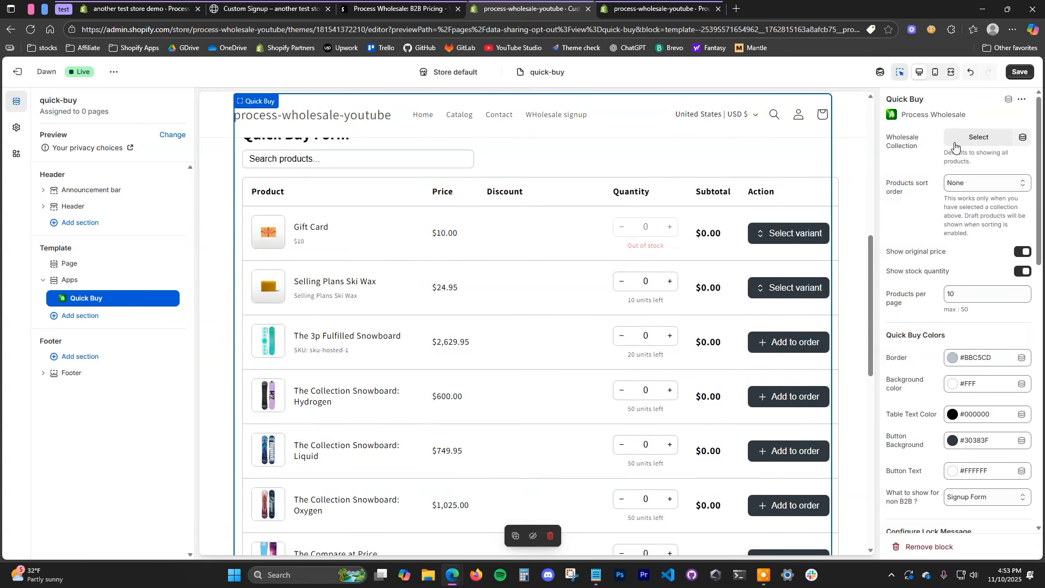
left_click(983, 136)
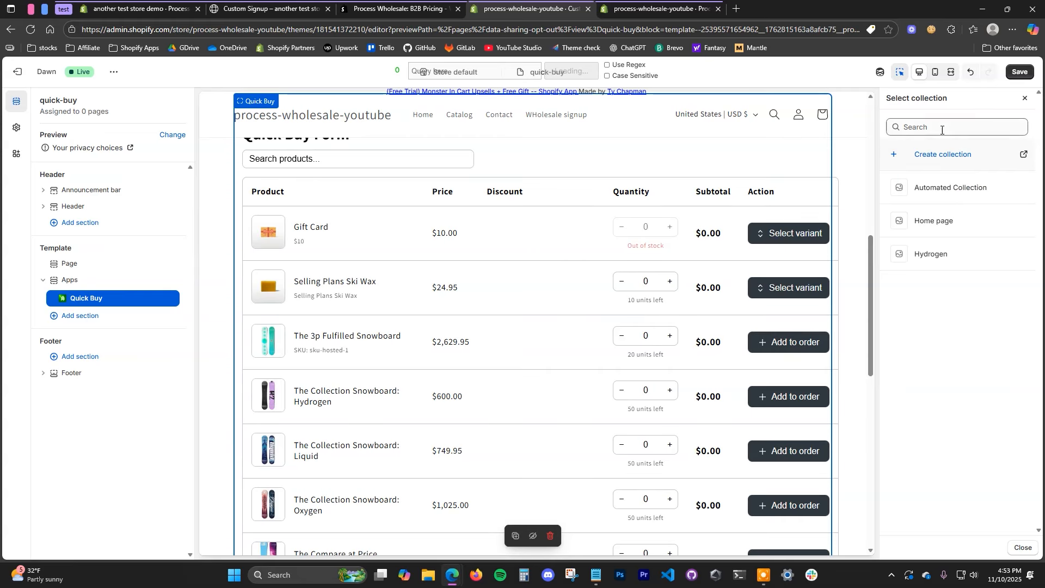
left_click(1024, 98)
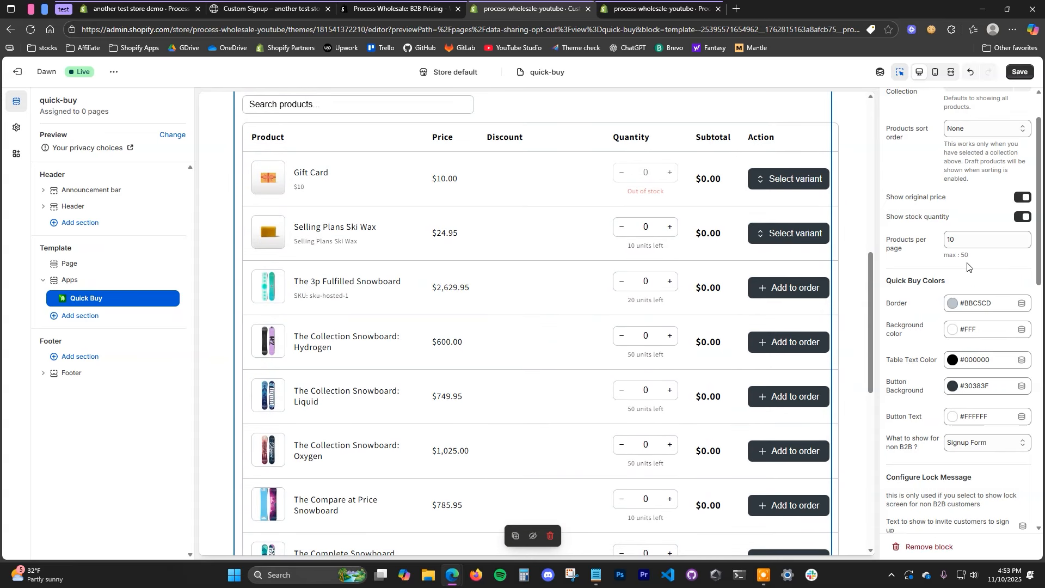
scroll(968, 267, "down", 1)
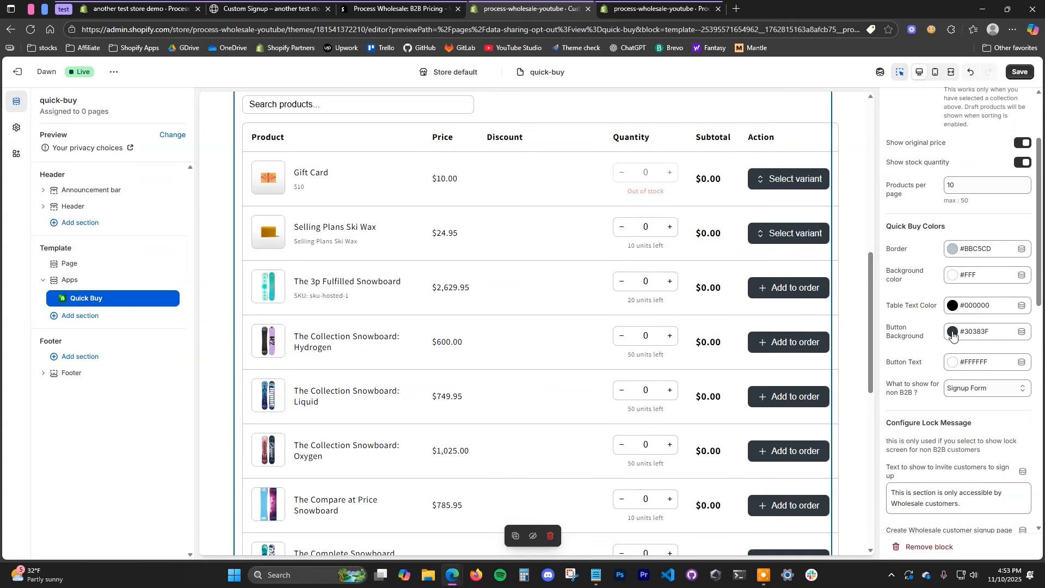
left_click(974, 388)
left_click(933, 406)
left_click(977, 390)
left_click(987, 419)
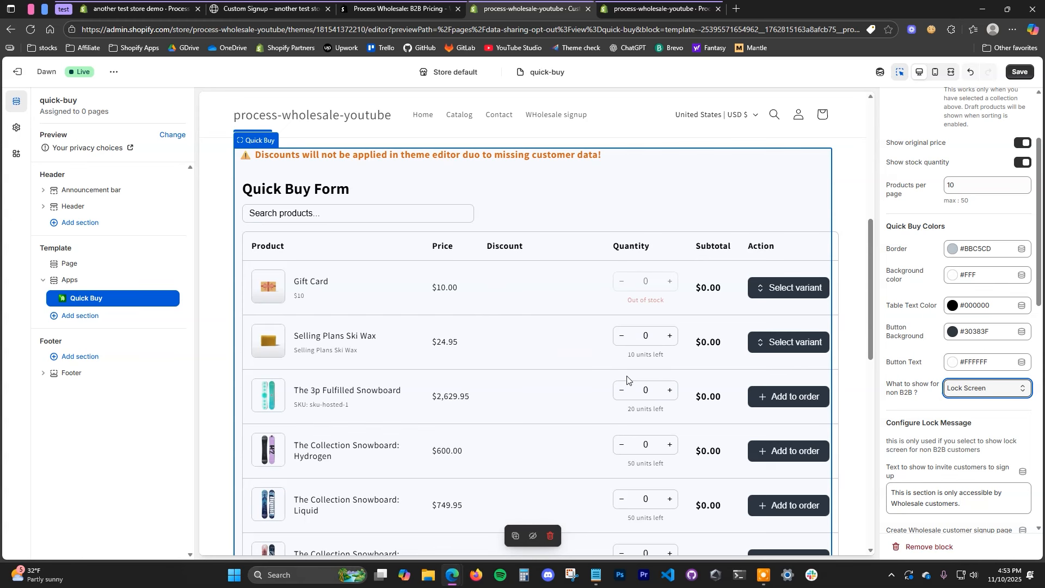
Step: Save the quick-buy template and exit the theme editor
scroll(957, 412, "down", 5)
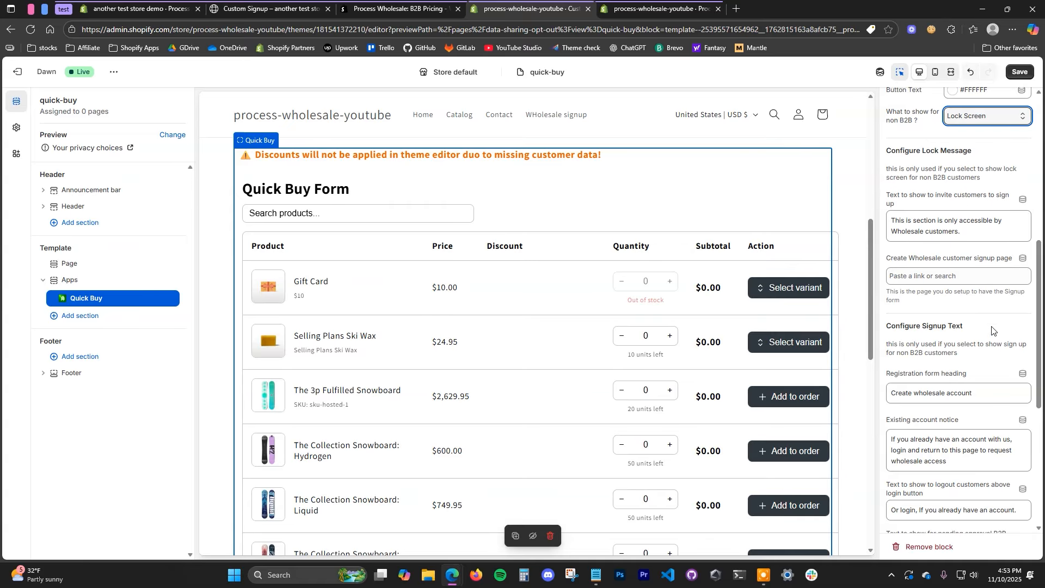
scroll(991, 329, "down", 2)
scroll(992, 343, "up", 8)
scroll(993, 362, "up", 2)
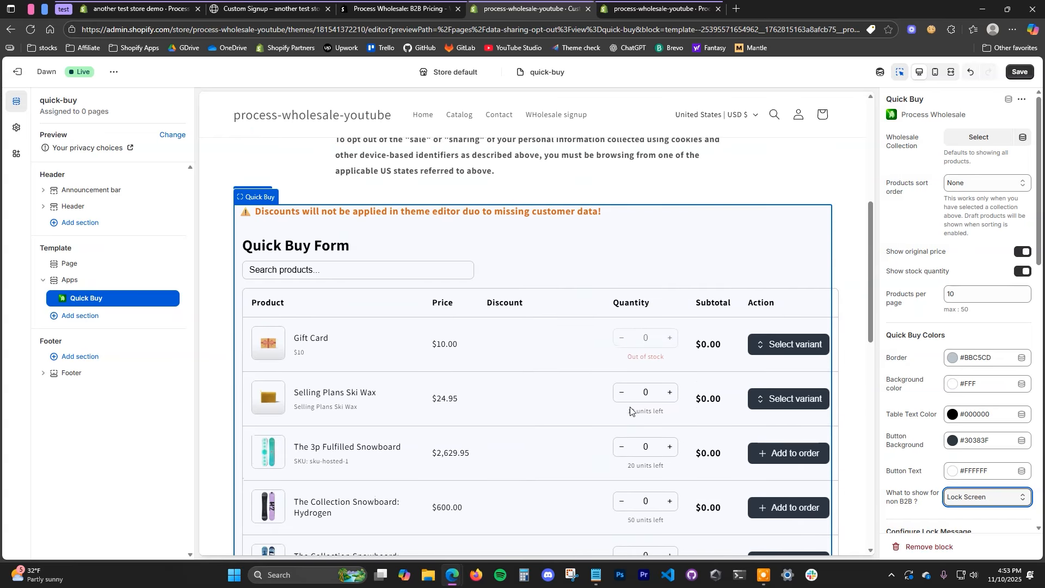
left_click(1019, 71)
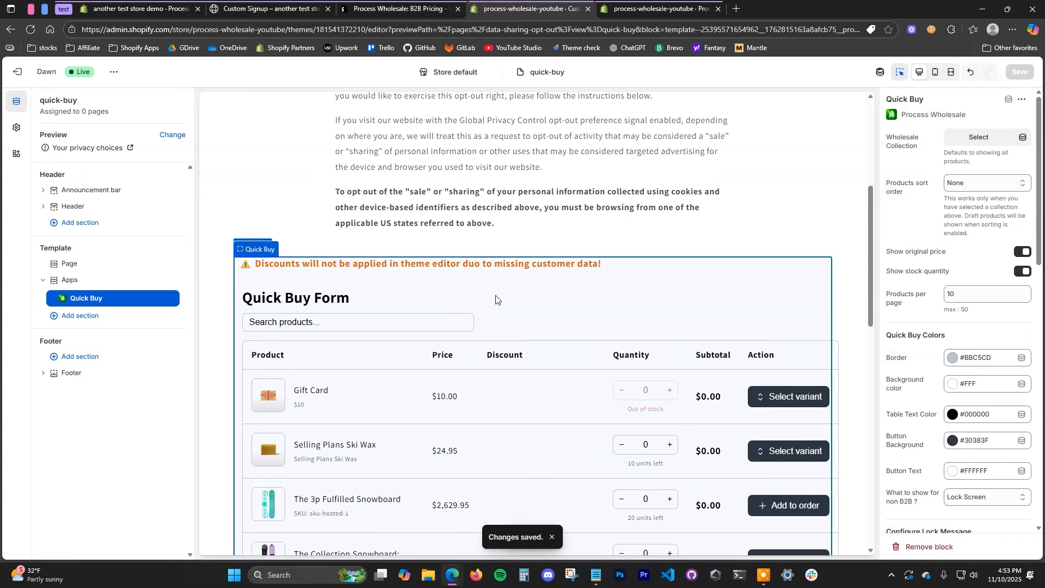
left_click(23, 75)
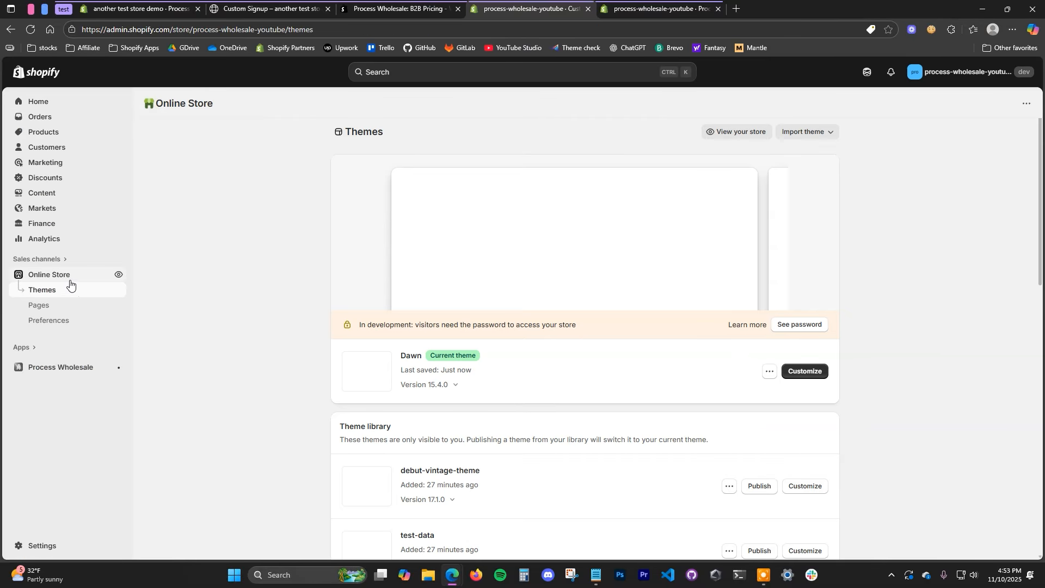
Step: Add a visible page titled 'Quick buy' using the quick-buy template and save it
left_click(39, 305)
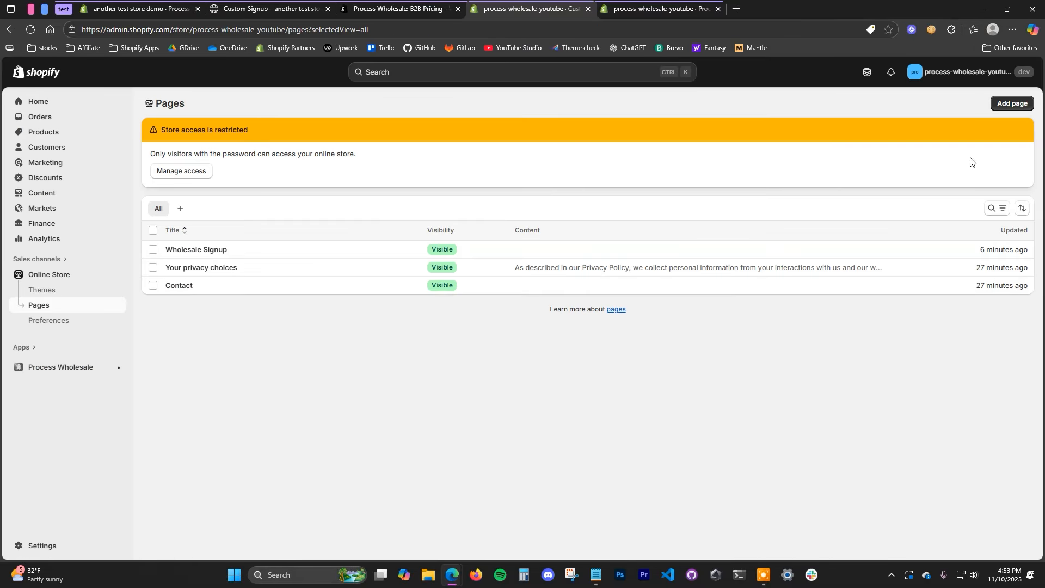
left_click(1009, 104)
left_click(488, 154)
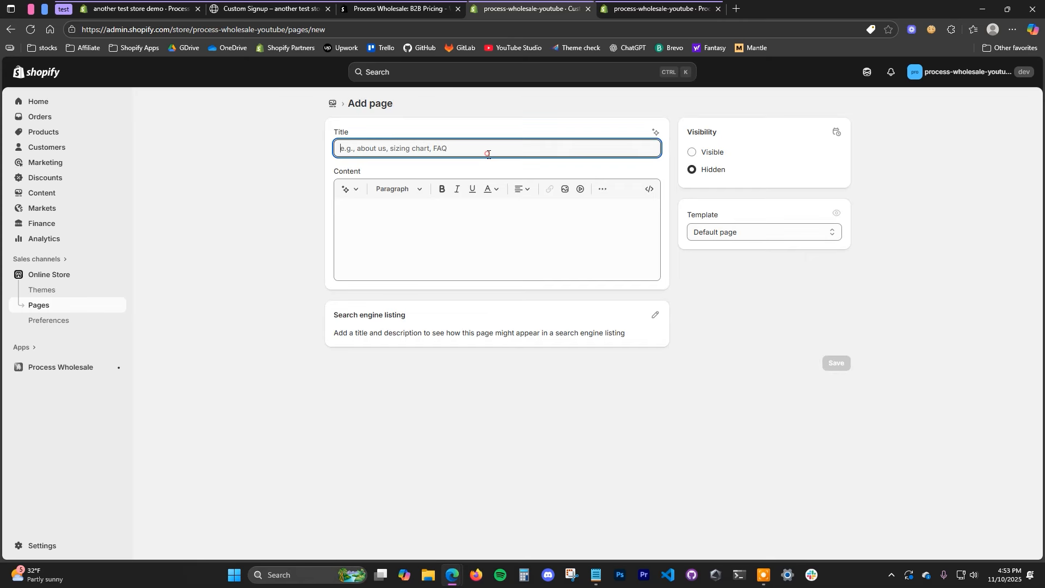
type("Quick Buy")
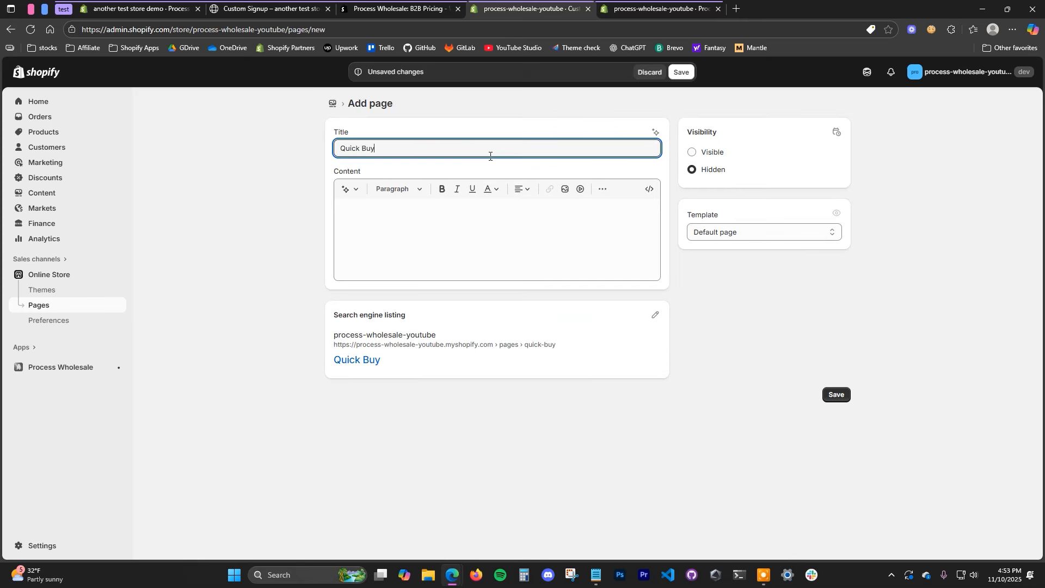
left_click(760, 232)
left_click(750, 275)
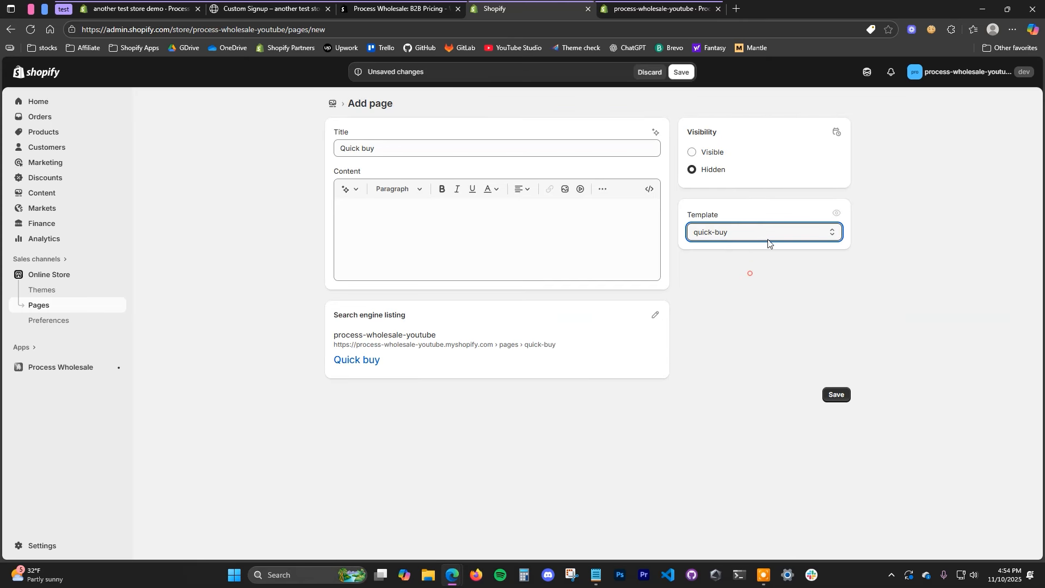
left_click(710, 152)
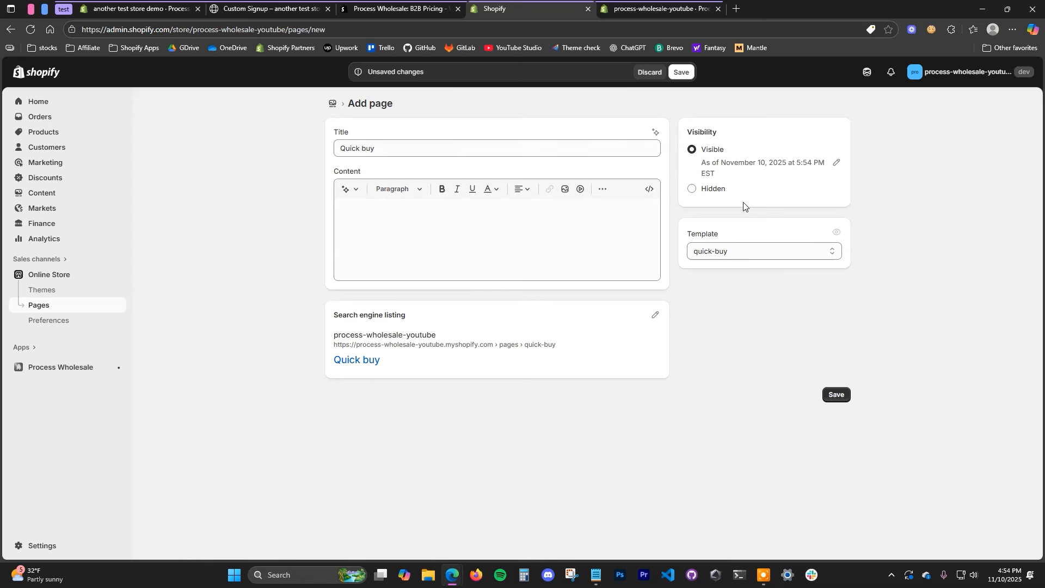
left_click(682, 73)
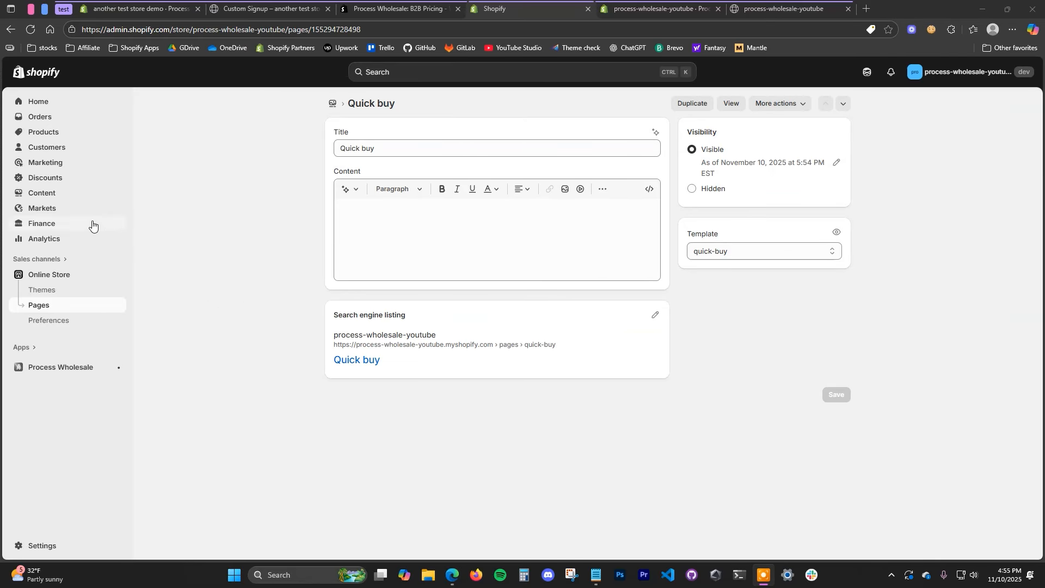
Step: Add a 'Quickbuy' item linking to the Quick buy page in Main menu and save
left_click(66, 197)
left_click(67, 240)
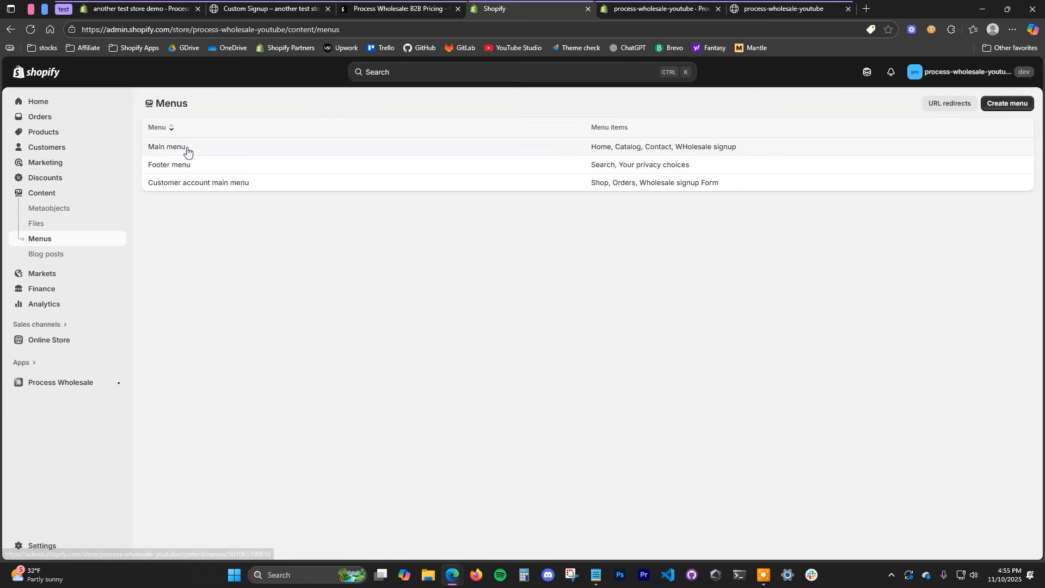
left_click(154, 146)
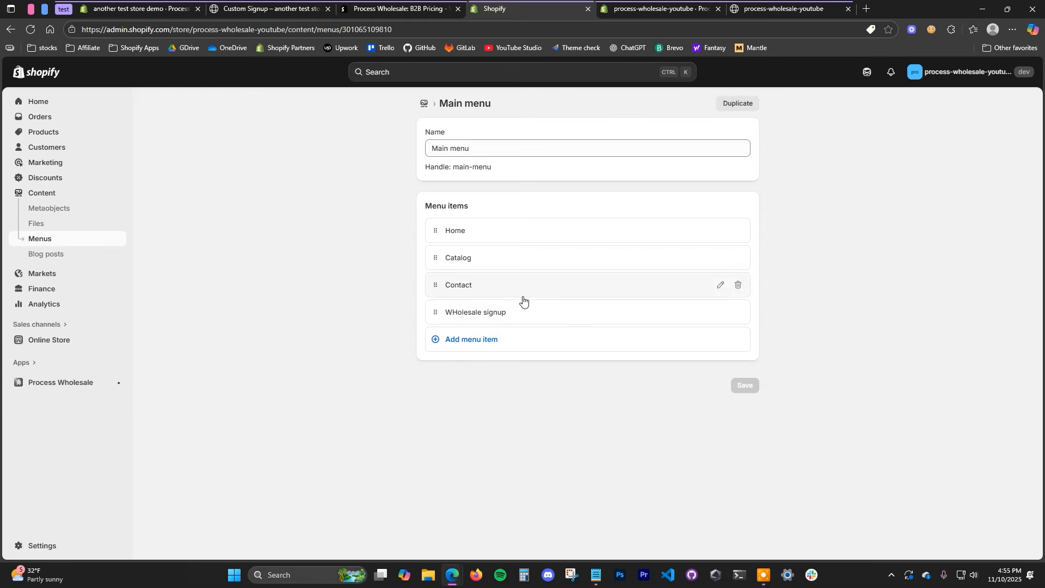
left_click(500, 340)
type("C")
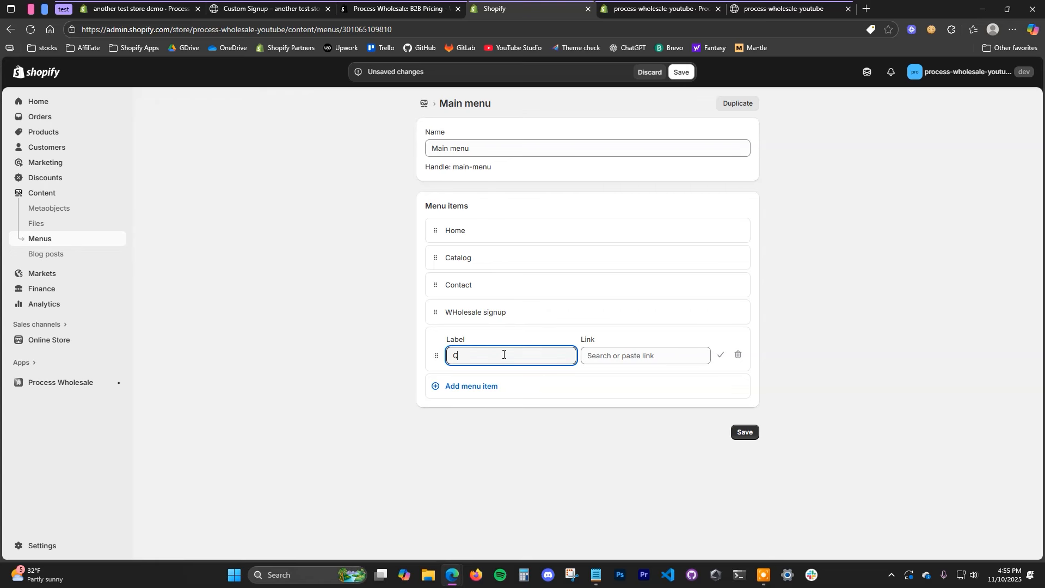
type("uickbuy")
left_click(674, 355)
left_click(667, 226)
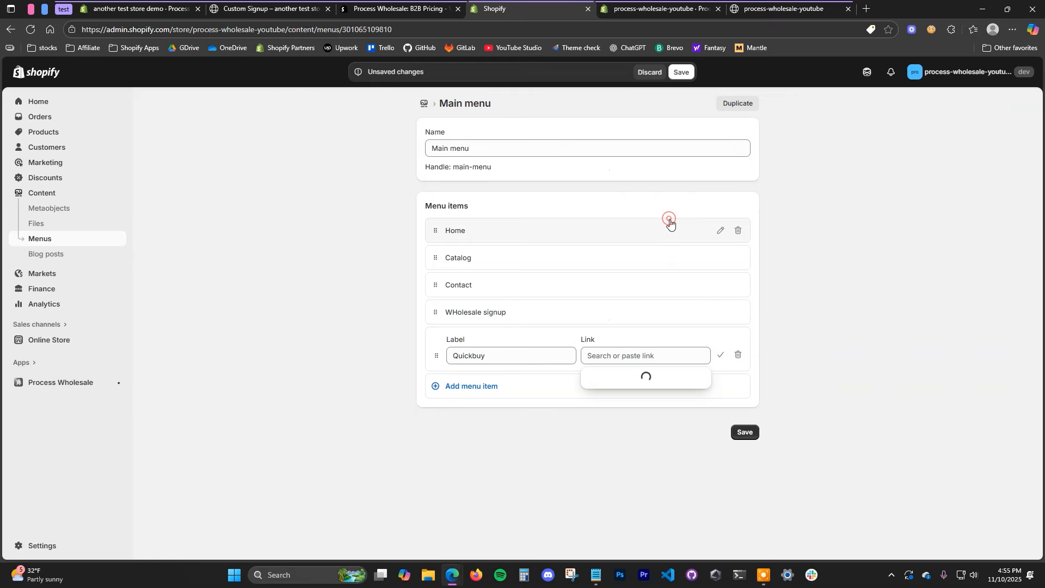
left_click(653, 422)
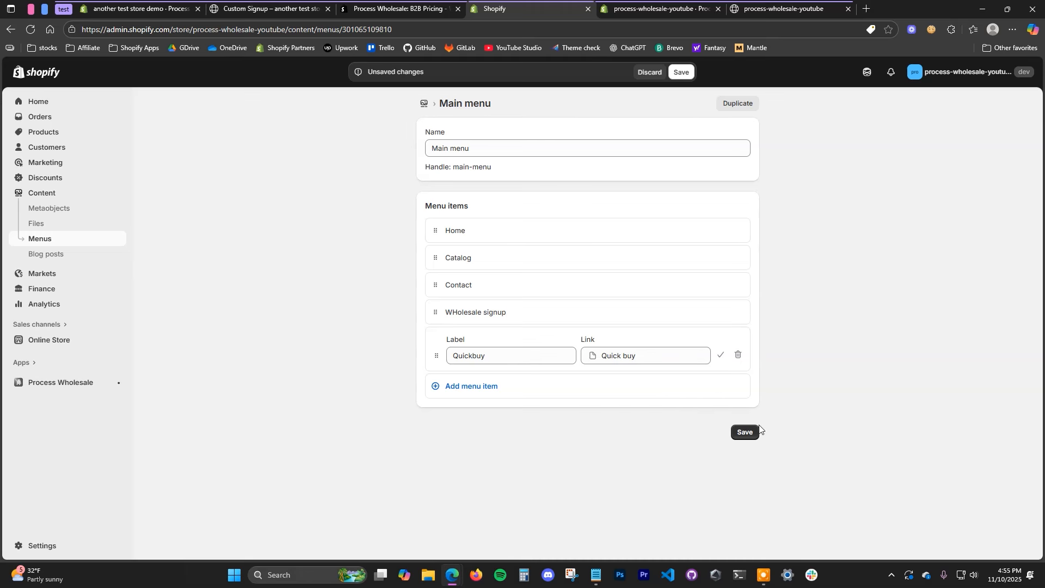
left_click(745, 432)
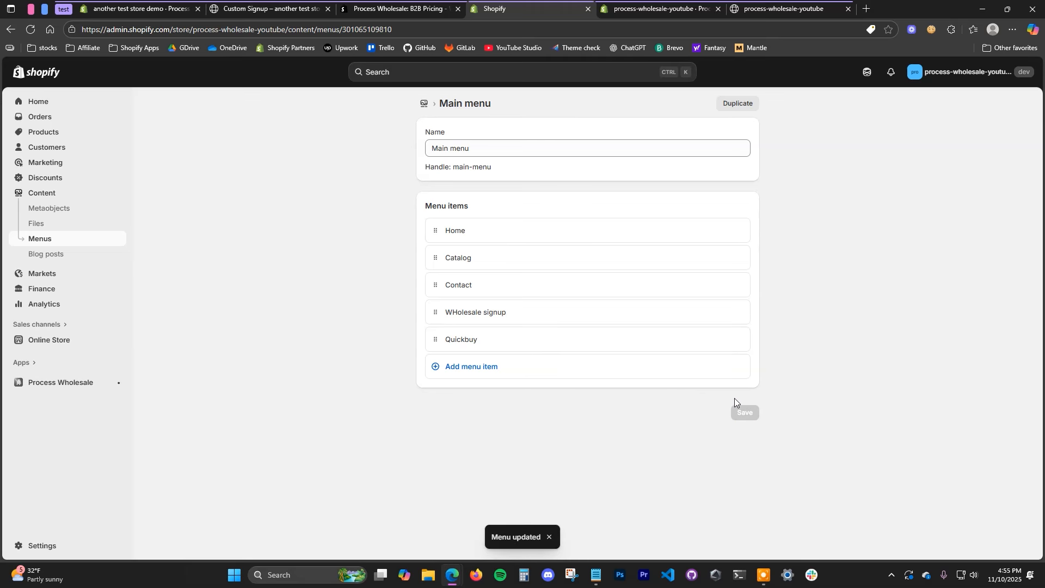
left_click(779, 7)
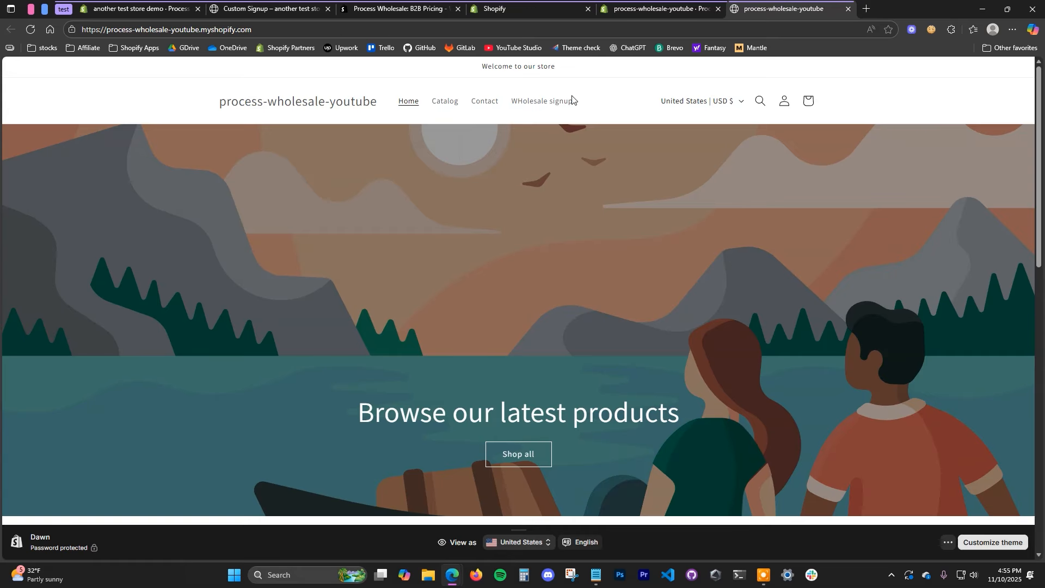
left_click(31, 29)
left_click(657, 5)
left_click(522, 8)
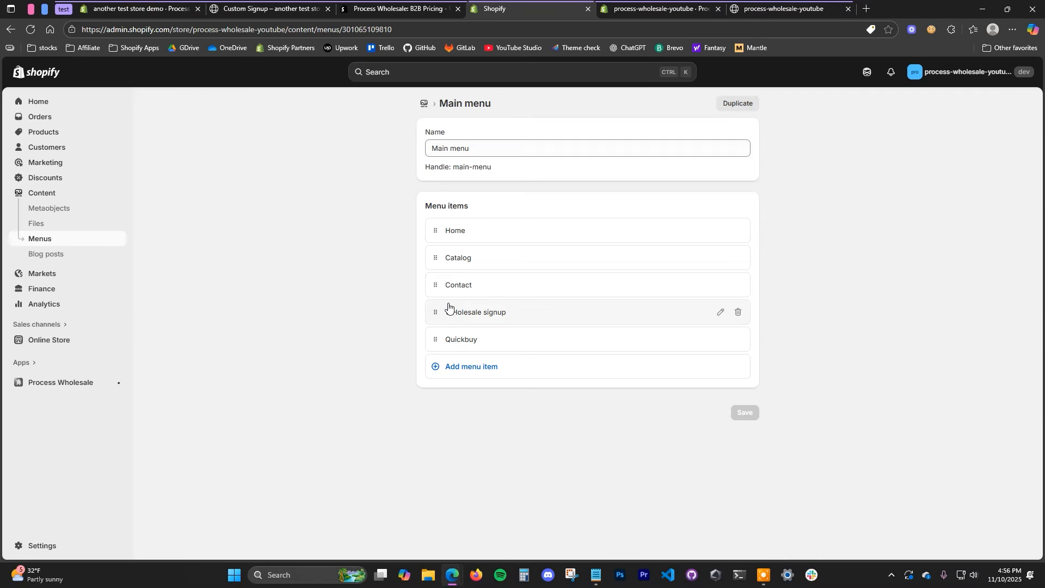
left_click(448, 372)
left_click_drag(436, 383, 478, 366)
left_click_drag(444, 405, 462, 387)
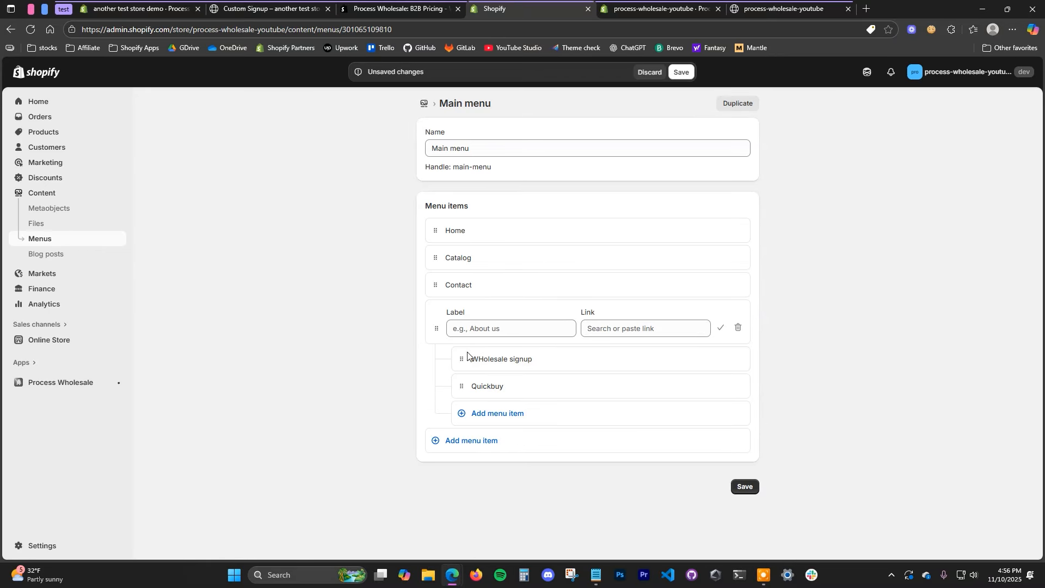
left_click(656, 74)
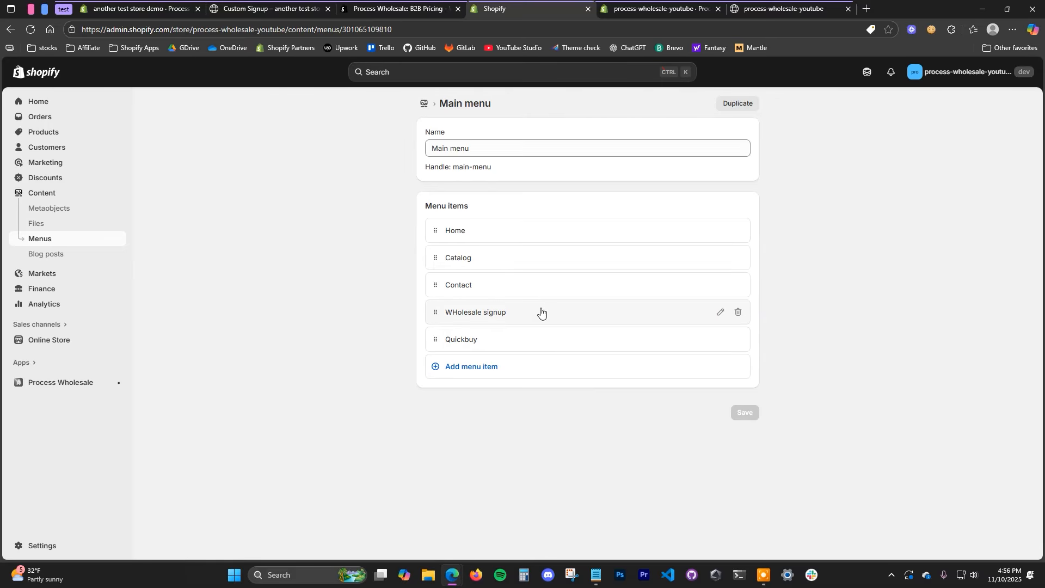
left_click(784, 9)
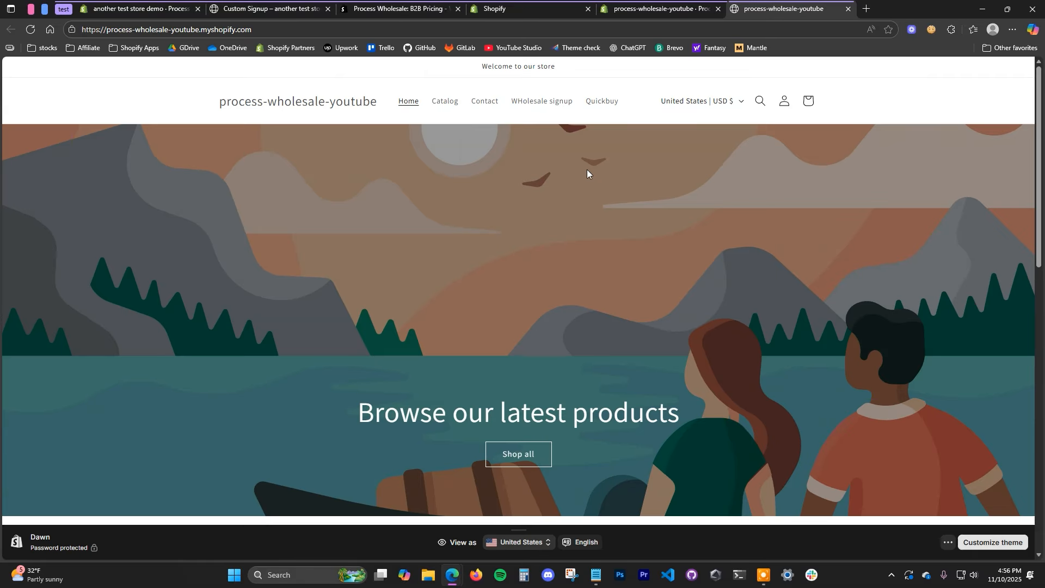
left_click(552, 102)
scroll(598, 353, "down", 3)
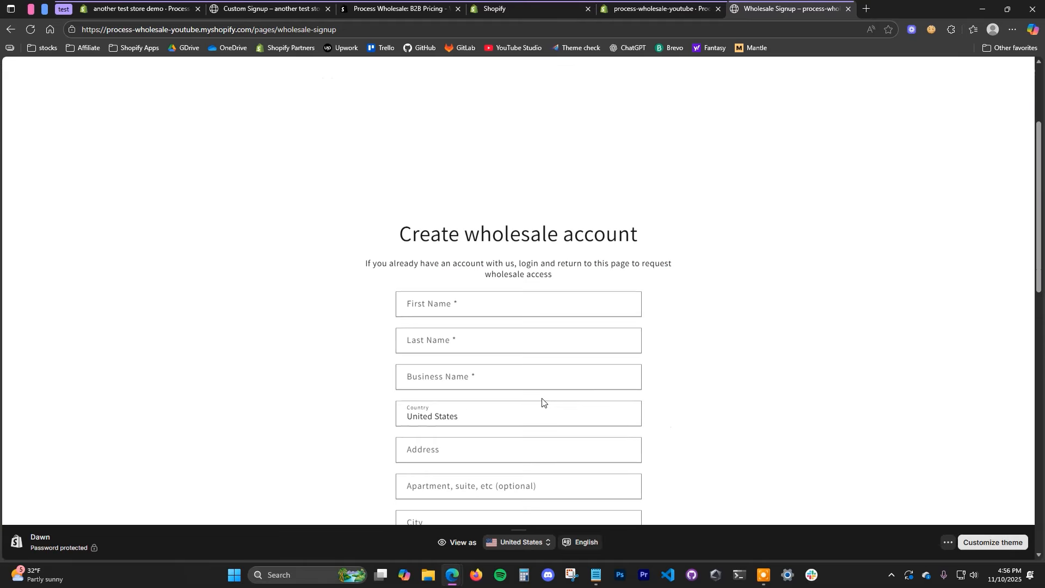
scroll(542, 401, "up", 5)
left_click(600, 102)
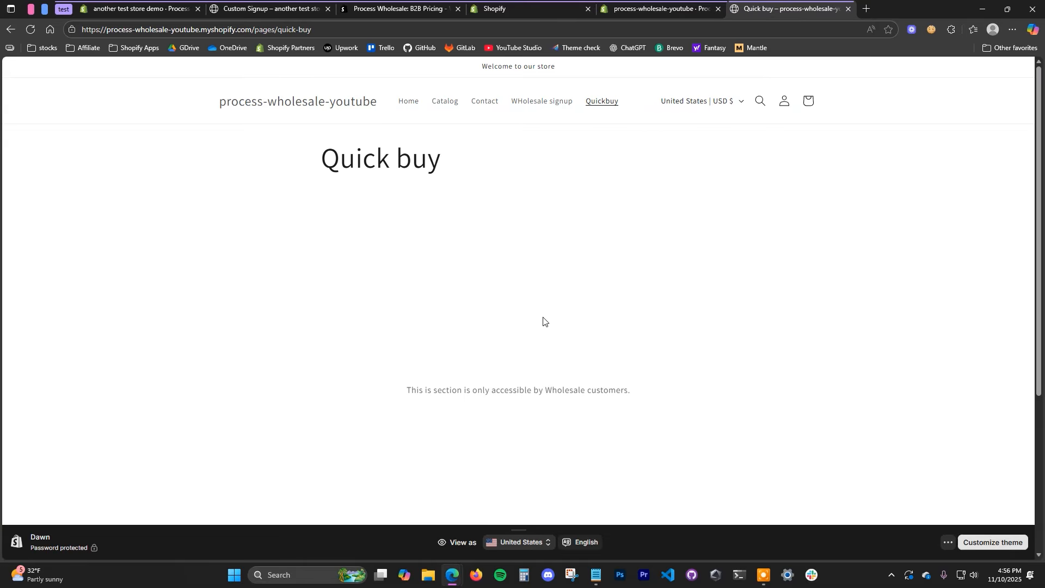
scroll(543, 321, "down", 2)
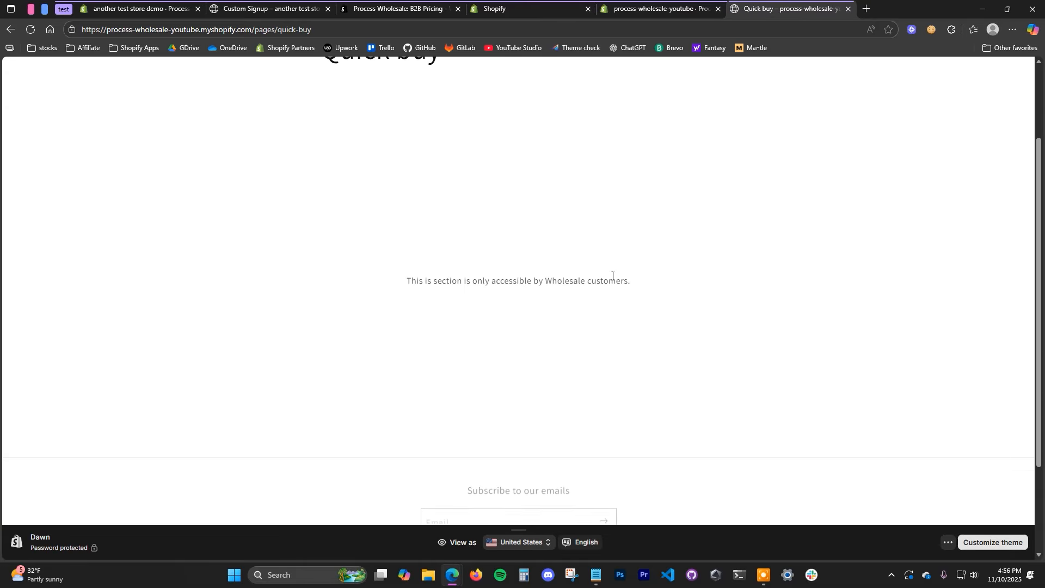
triple_click(668, 278)
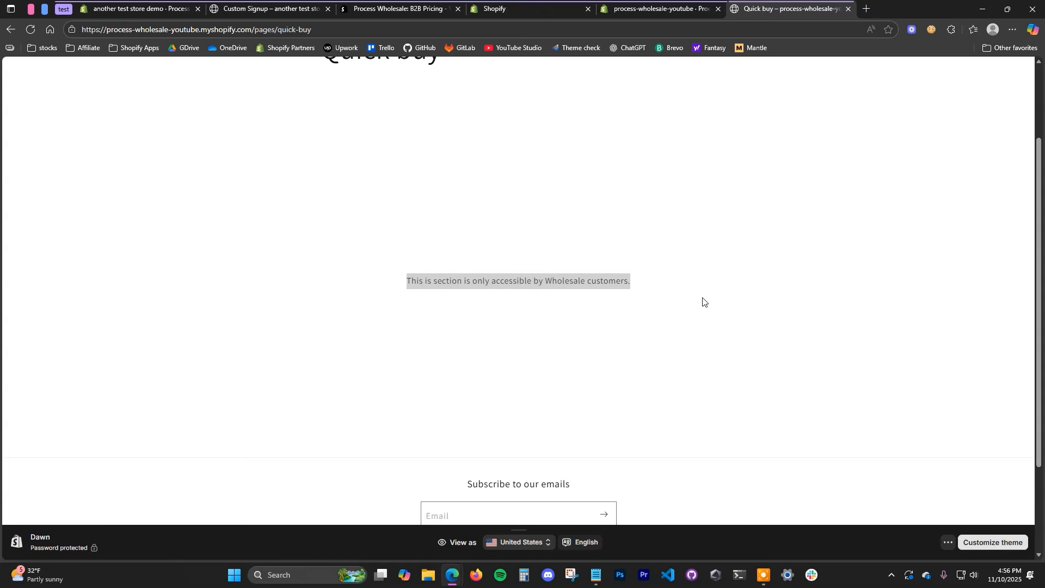
left_click(613, 275)
scroll(609, 205, "up", 2)
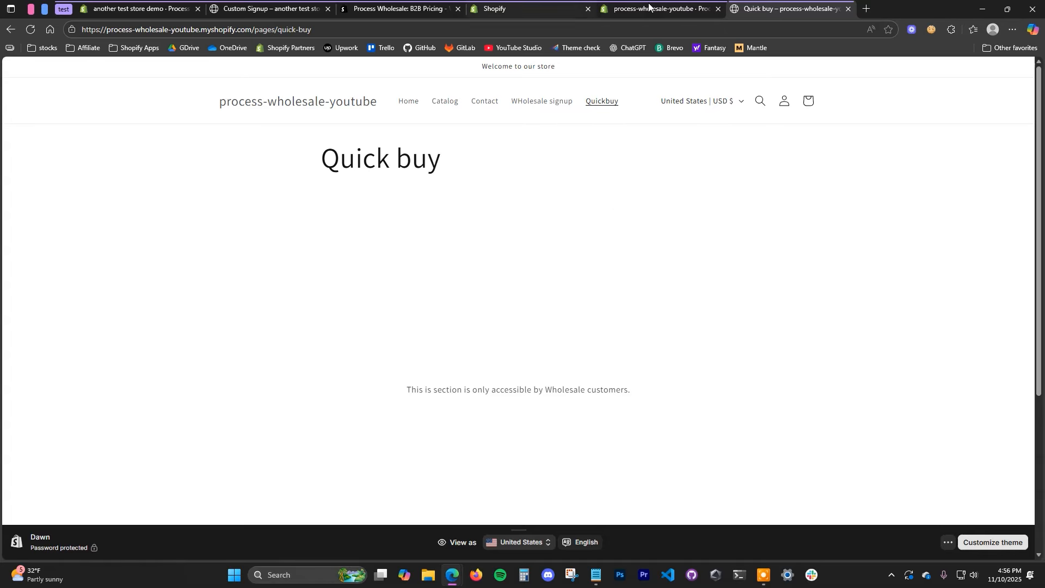
left_click(547, 4)
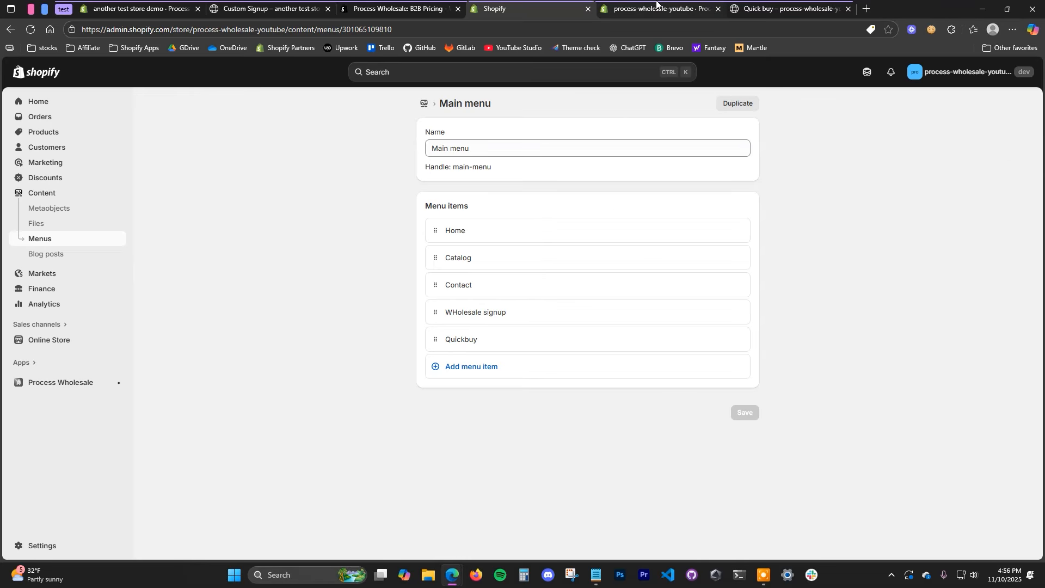
Step: Open Process Wholesale's Discounts page and switch to the empty Tier Discounts tab
left_click(61, 384)
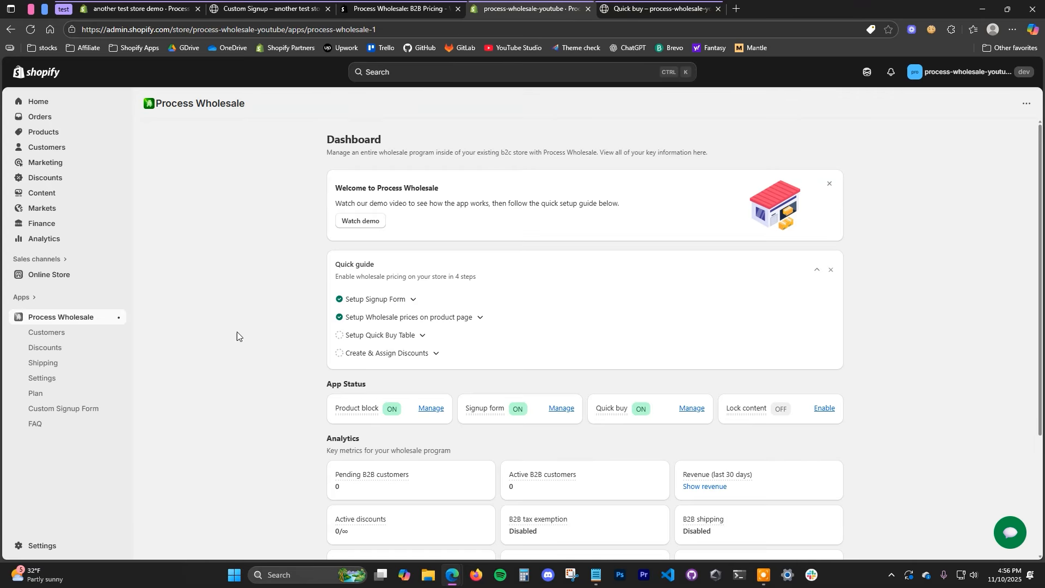
left_click(91, 347)
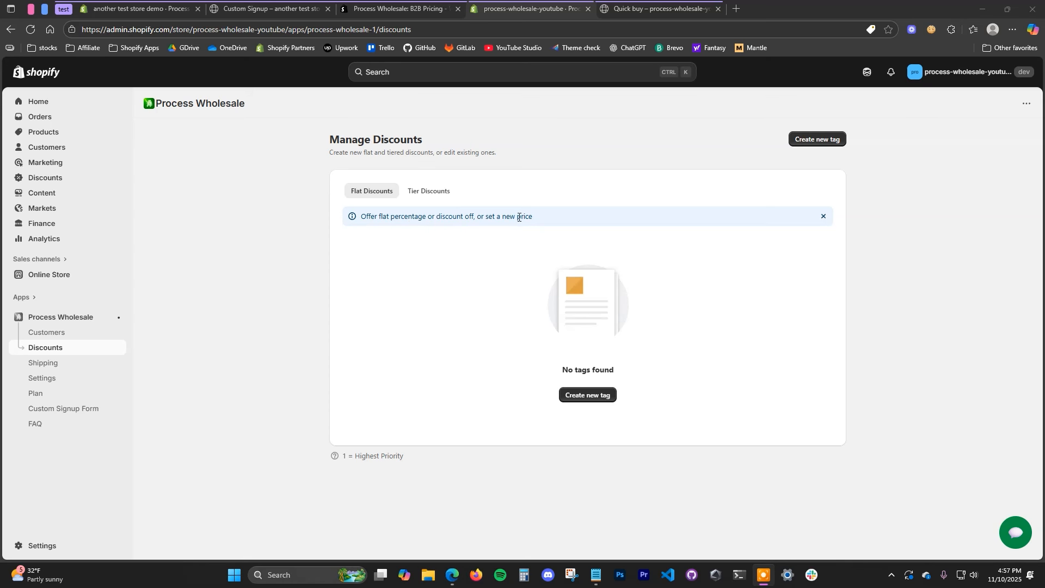
left_click_drag(424, 216, 460, 217)
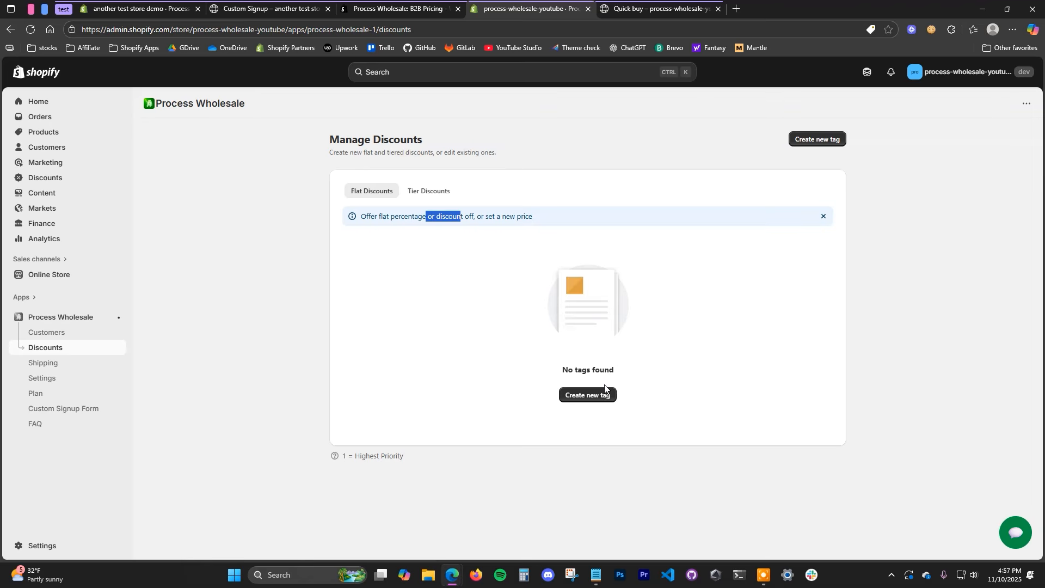
left_click(429, 192)
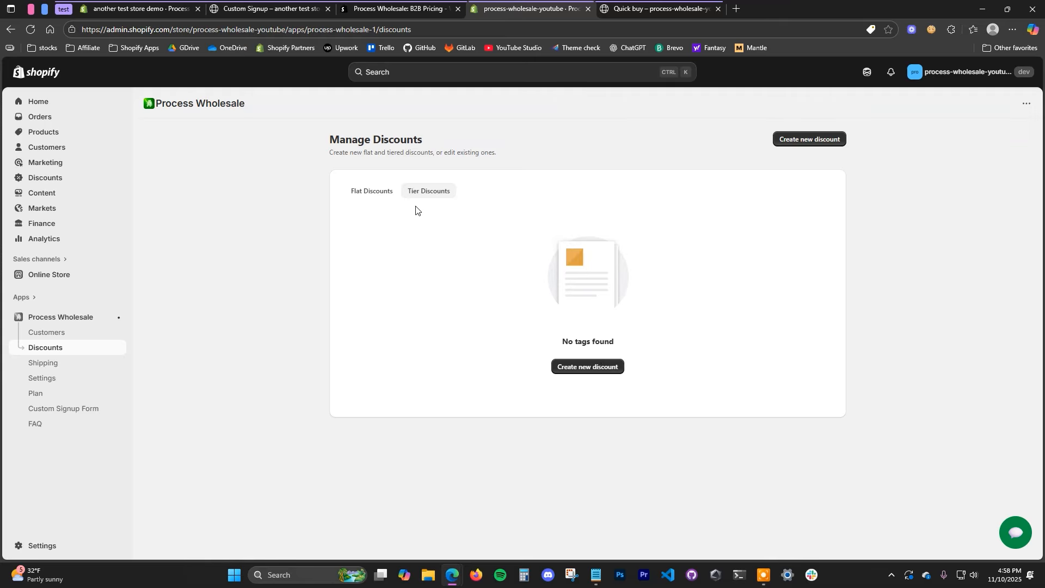
Step: Start a new Product Quantity tier discount with three tiers
left_click(572, 365)
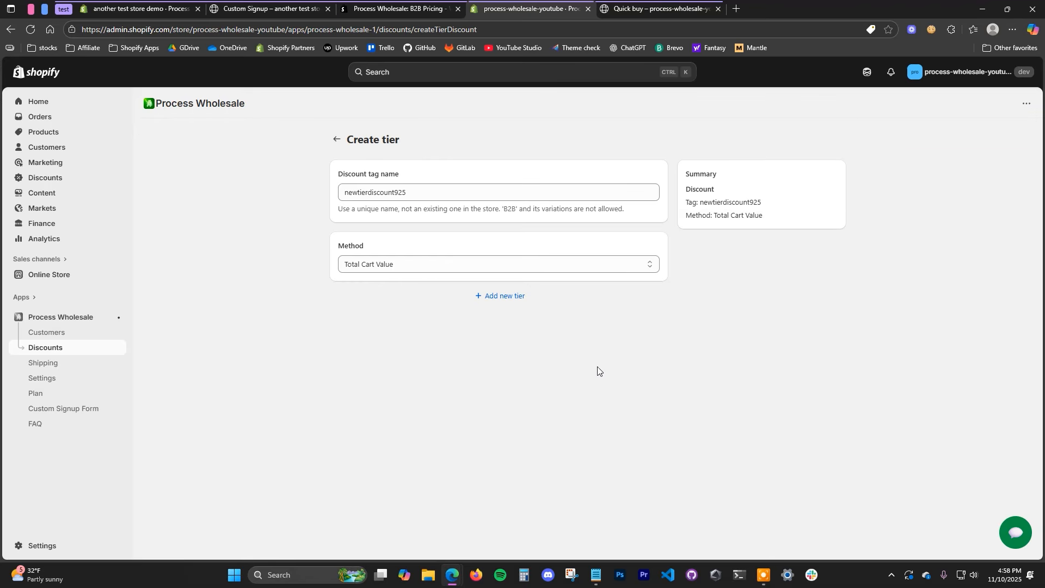
left_click(598, 264)
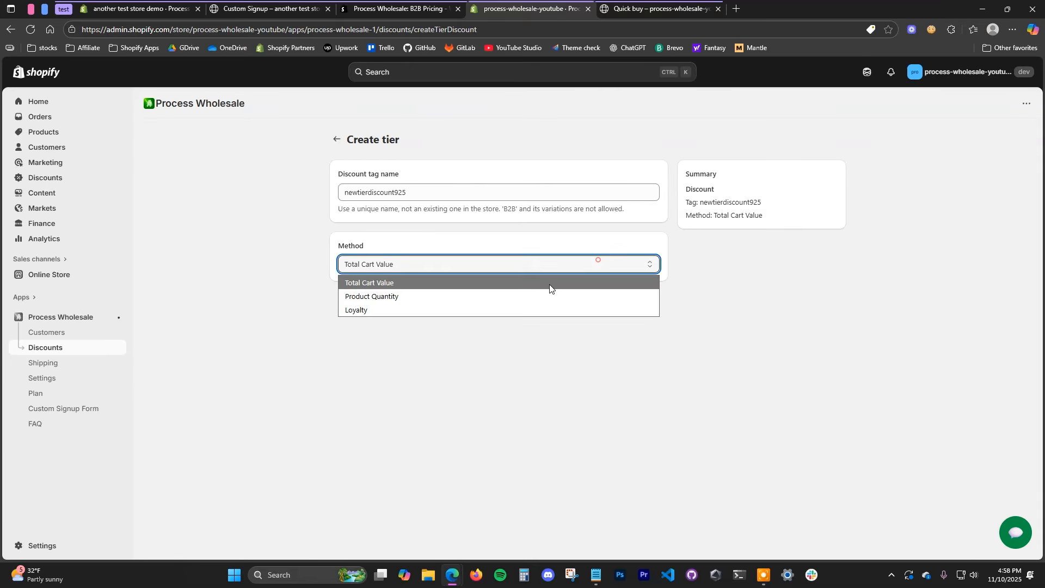
left_click(402, 298)
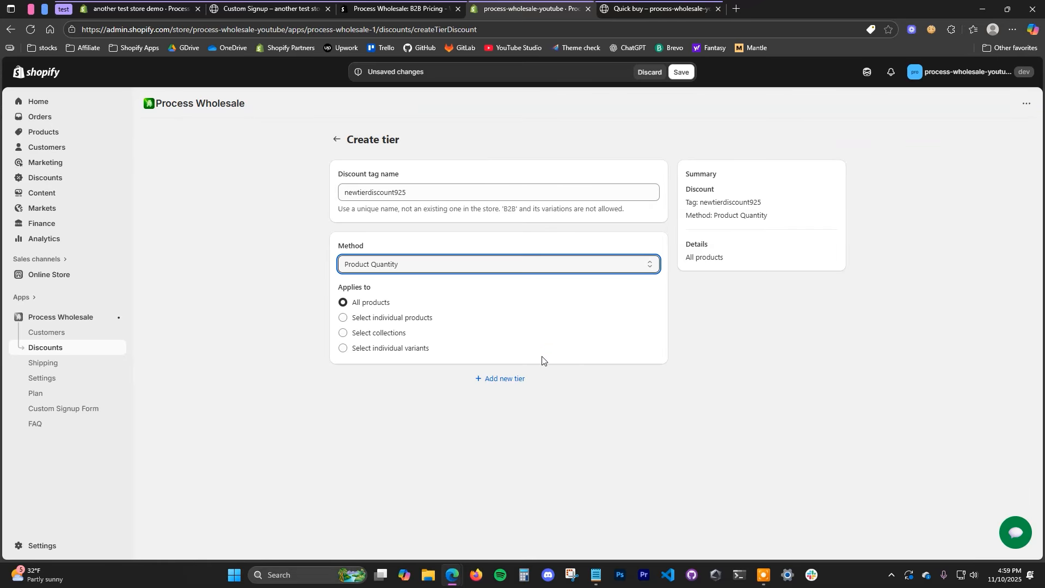
left_click(501, 378)
left_click(499, 523)
scroll(636, 504, "down", 3)
left_click(509, 551)
scroll(734, 457, "up", 1)
scroll(727, 444, "up", 1)
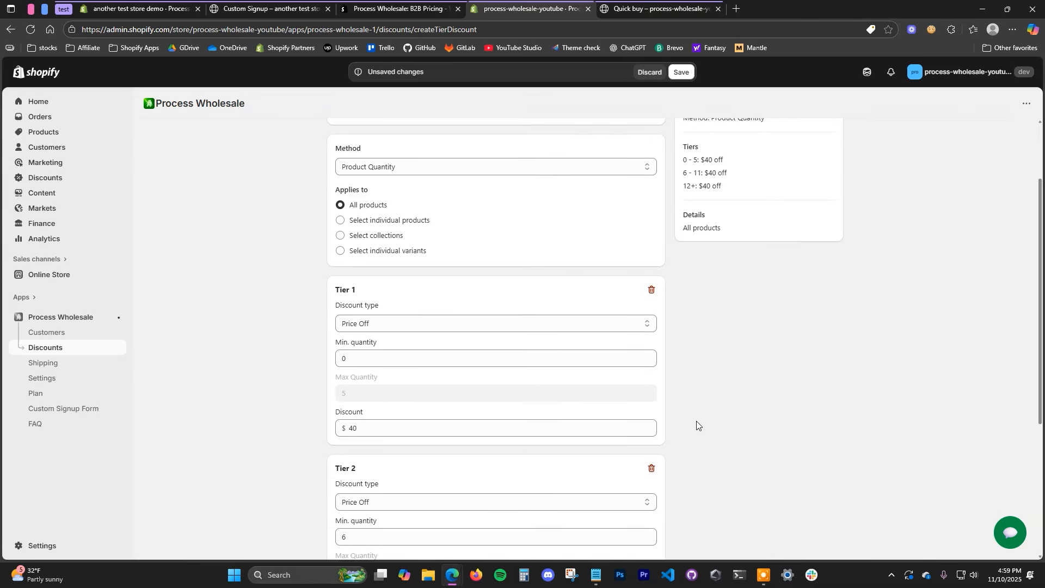
Step: Make Tier 1 a 10% Percentage Off discount from quantity 2
left_click(383, 361)
left_click(649, 356)
left_click(650, 356)
left_click(423, 326)
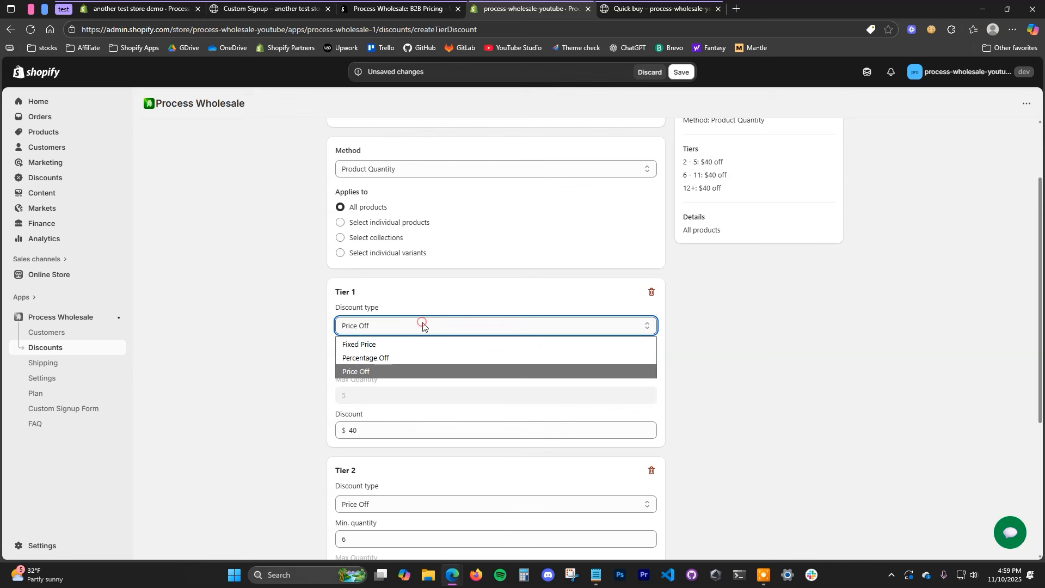
left_click(410, 358)
double_click(352, 429)
type("10")
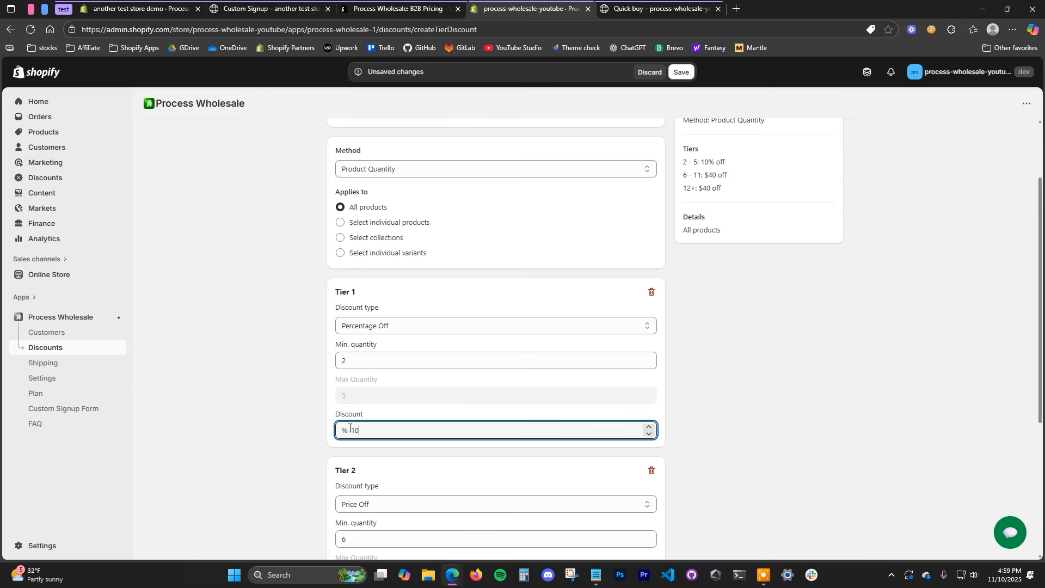
scroll(666, 461, "down", 2)
Step: Make Tier 2 a 20% Percentage Off discount from quantity 4
left_click(527, 395)
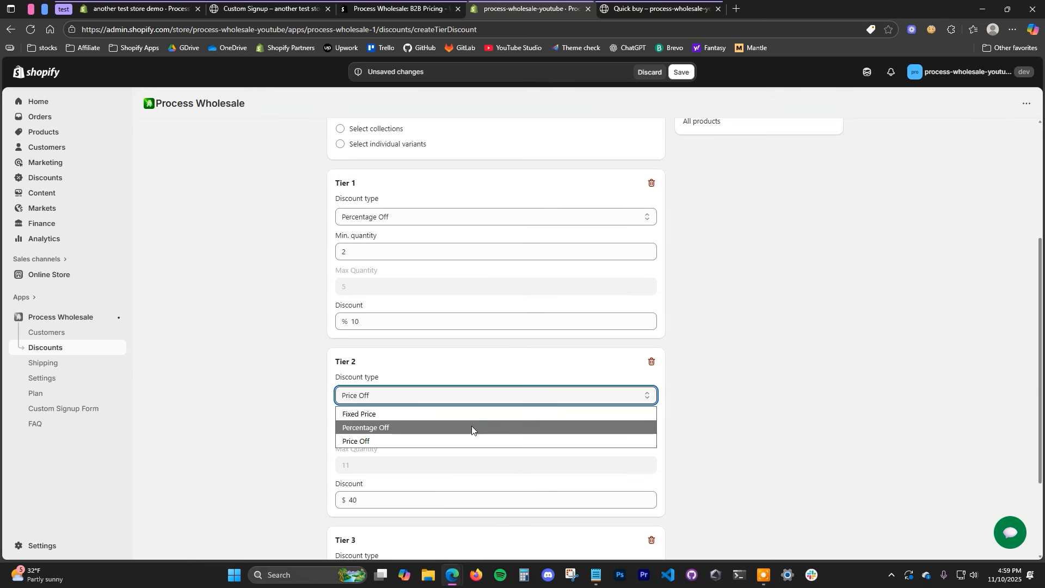
left_click(467, 428)
left_click(650, 428)
left_click(649, 433)
left_click(649, 434)
left_click(649, 433)
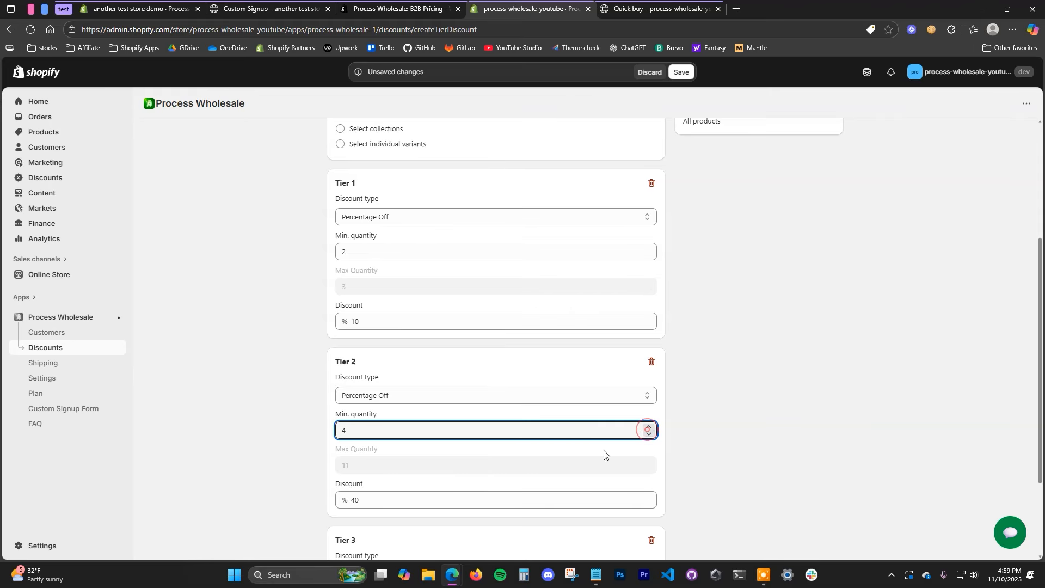
double_click(372, 503)
type("20")
Step: Make Tier 3 30% Percentage Off from quantity 6 and save the tier discount
scroll(582, 529, "down", 2)
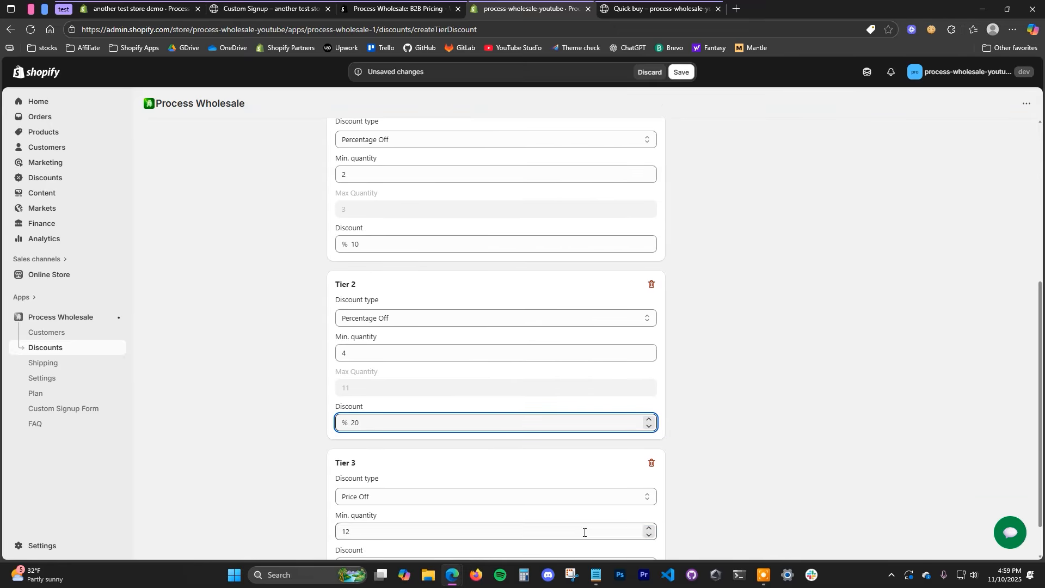
left_click(590, 451)
left_click(495, 479)
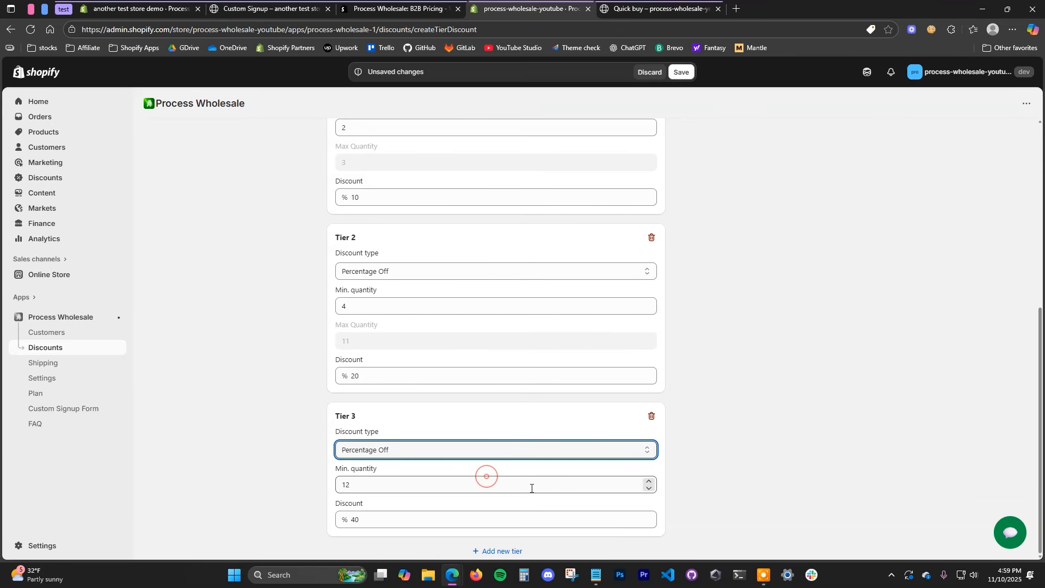
left_click_drag(369, 484, 326, 491)
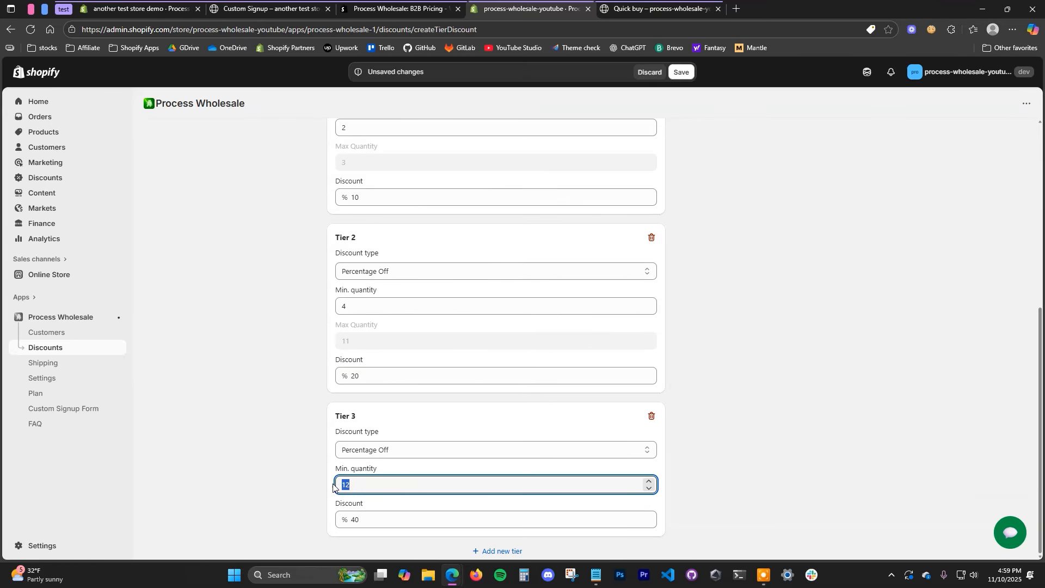
double_click(355, 519)
type("30")
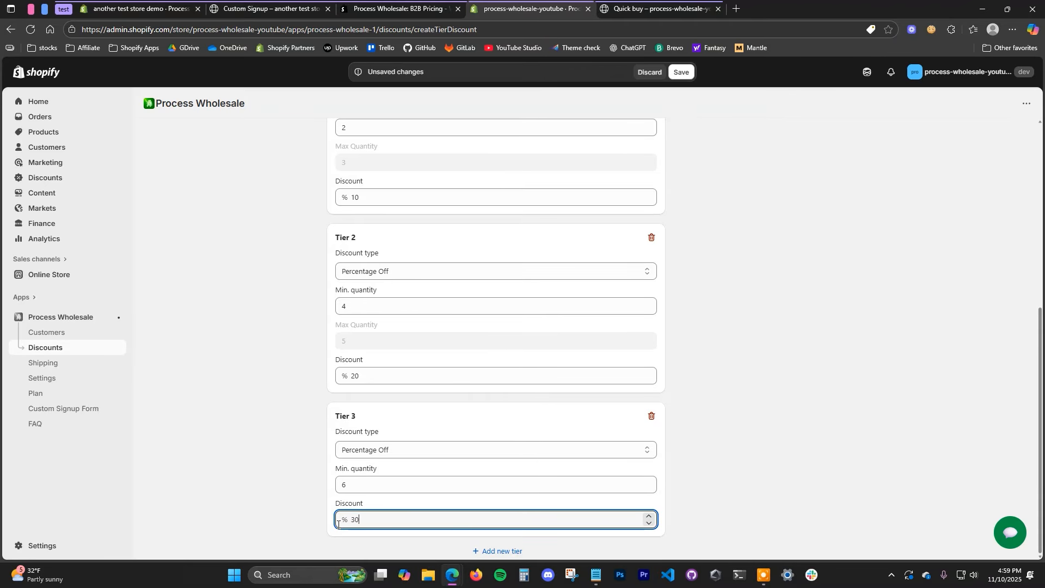
left_click(680, 73)
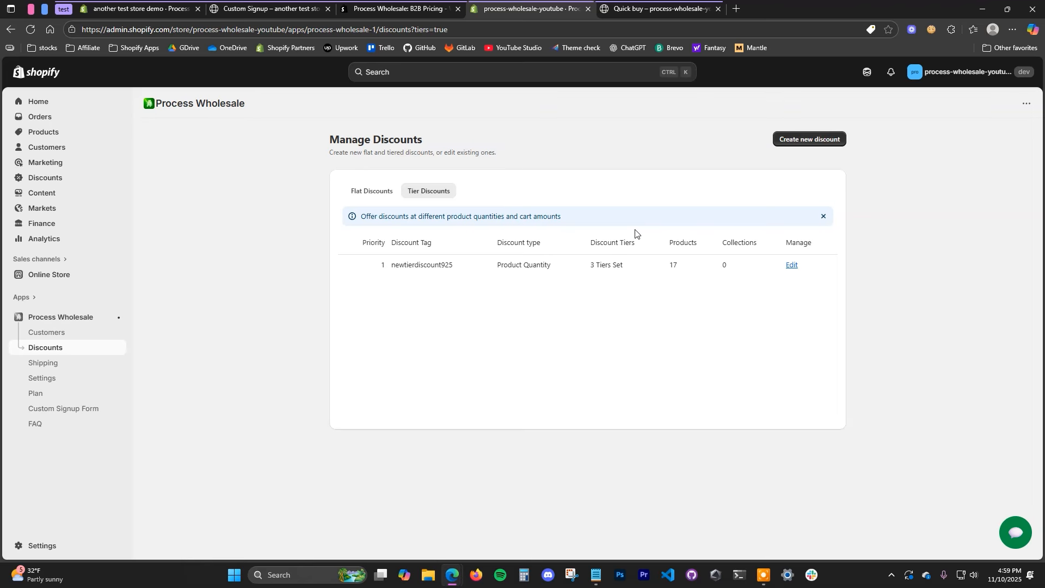
Step: Go to the storefront's Wholesale Signup page
left_click(656, 8)
left_click(555, 99)
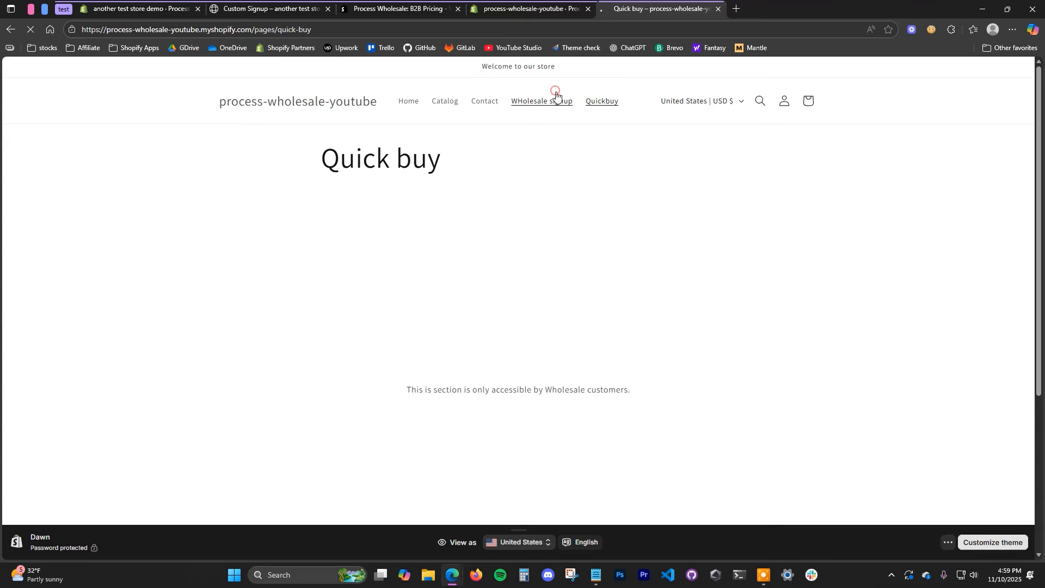
scroll(784, 345, "down", 5)
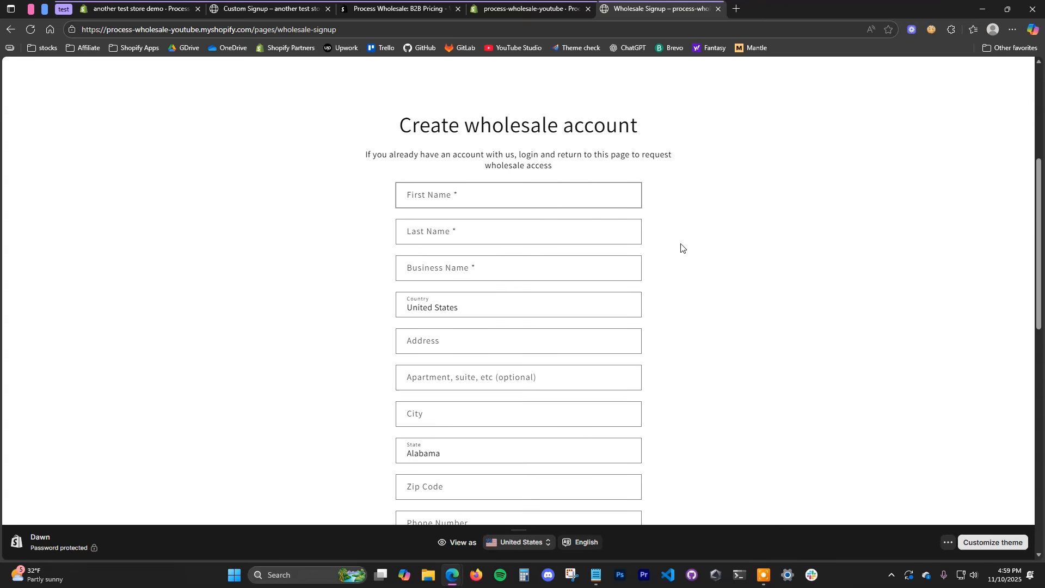
Step: Check the application's under-review thank-you message, then return to the admin tab
scroll(593, 326, "down", 1)
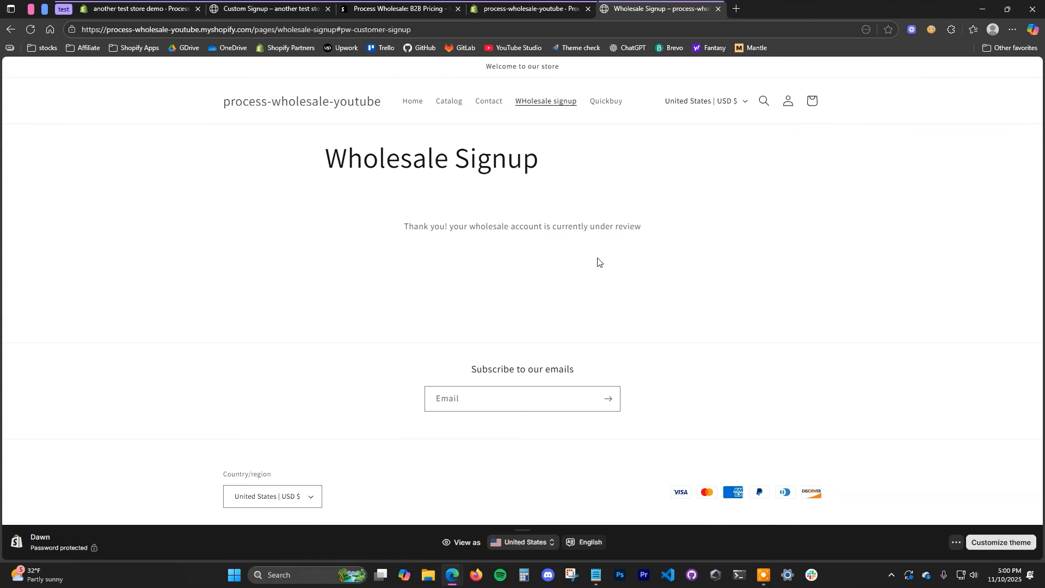
left_click_drag(475, 223, 605, 231)
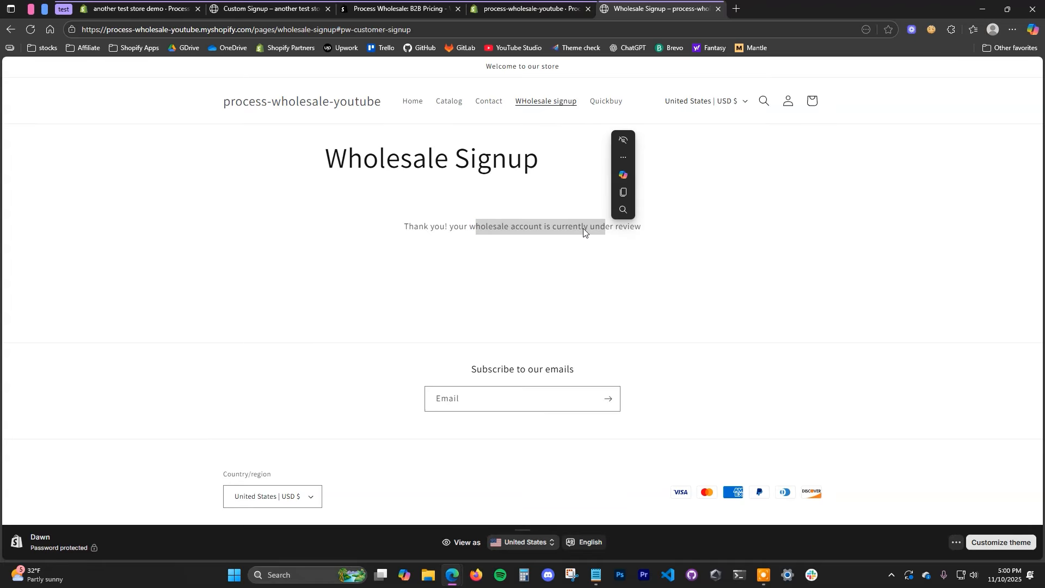
left_click(528, 9)
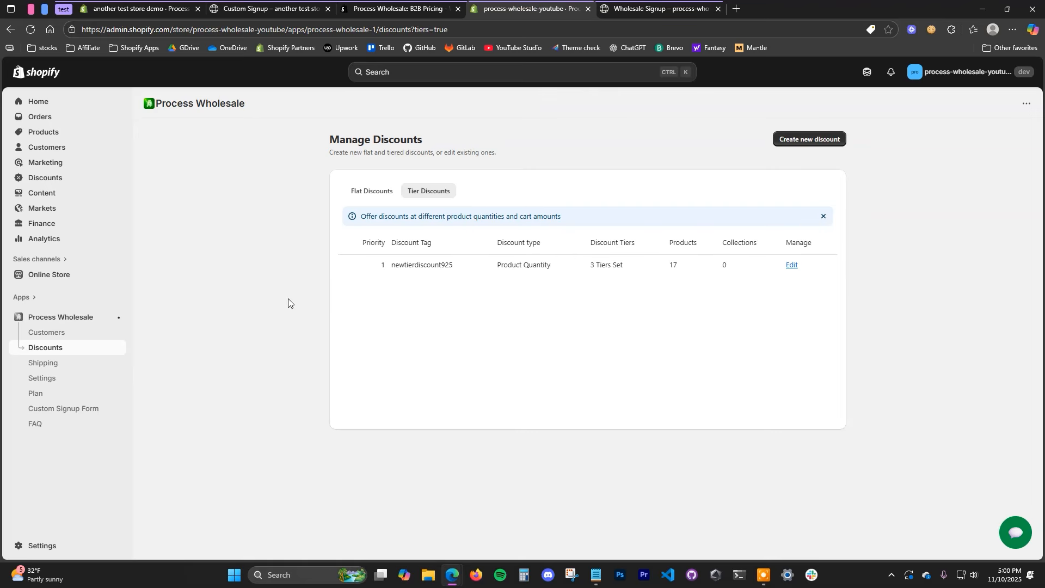
Step: Review the pending wholesale customer's application details in Process Wholesale Customers
left_click(58, 334)
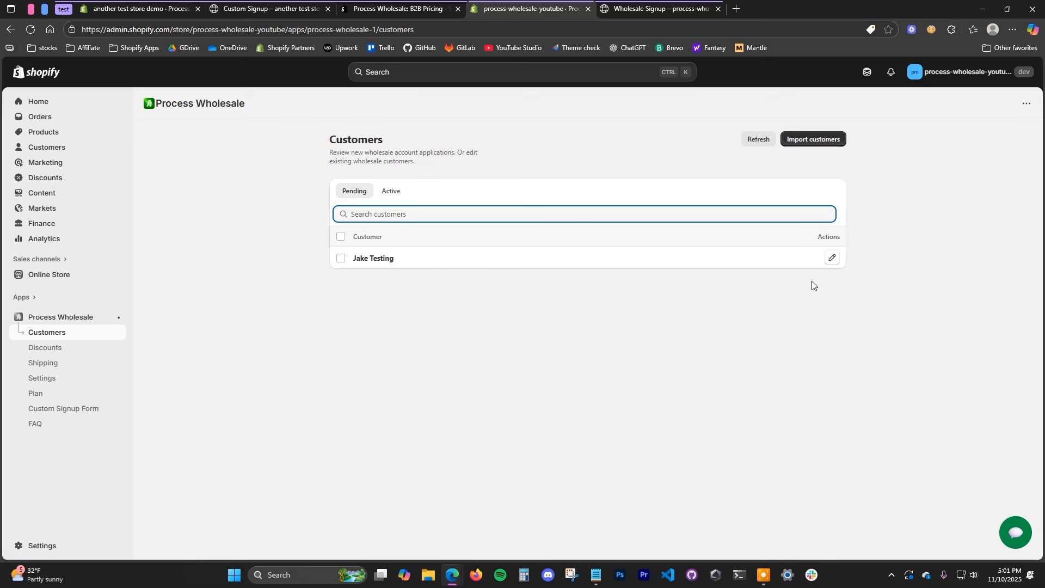
left_click(832, 260)
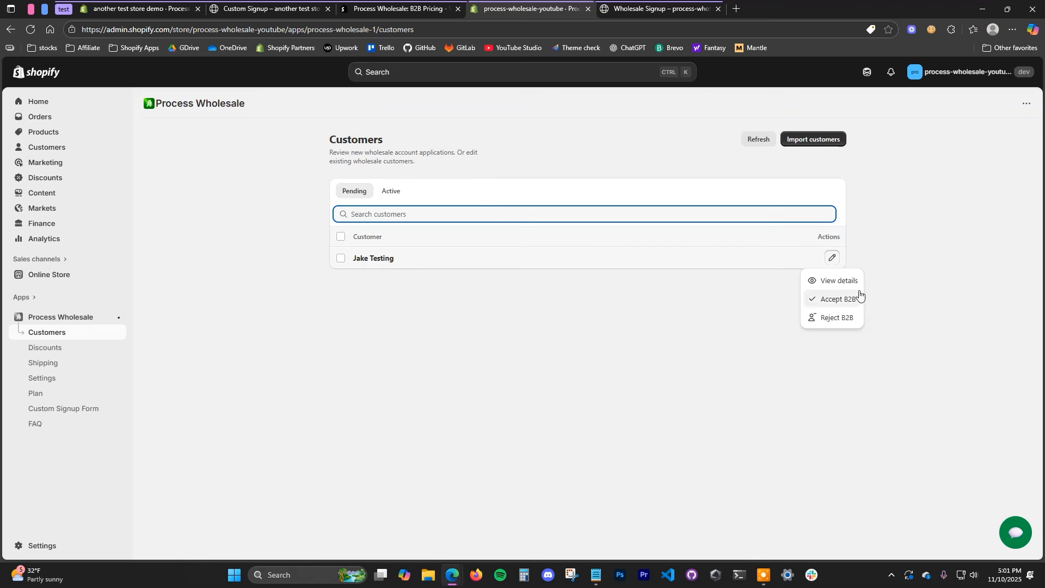
left_click(841, 282)
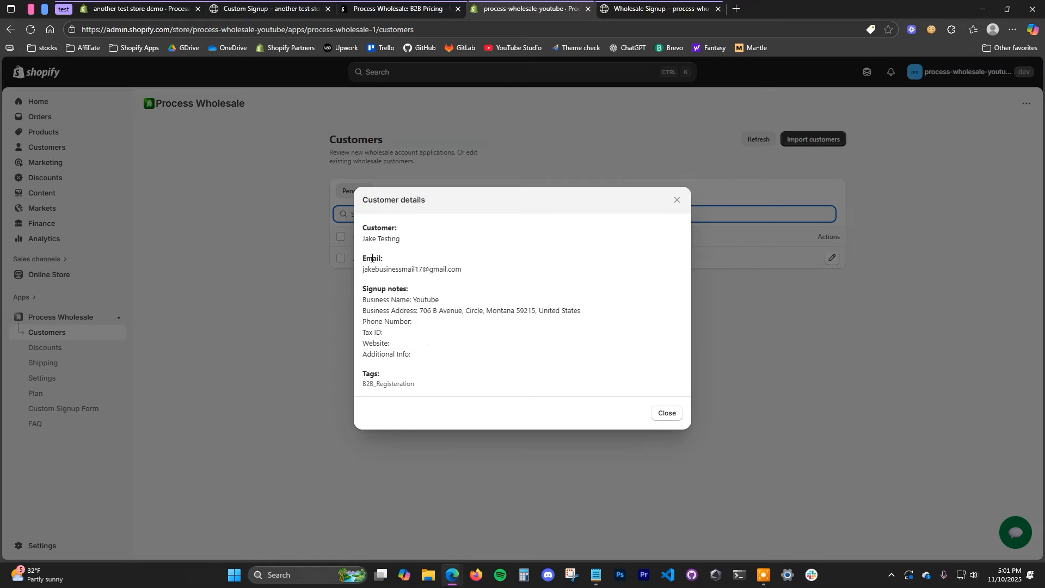
left_click_drag(397, 238, 373, 238)
left_click_drag(467, 271, 401, 270)
left_click(436, 348)
left_click_drag(420, 311, 411, 321)
left_click(405, 306)
left_click(674, 411)
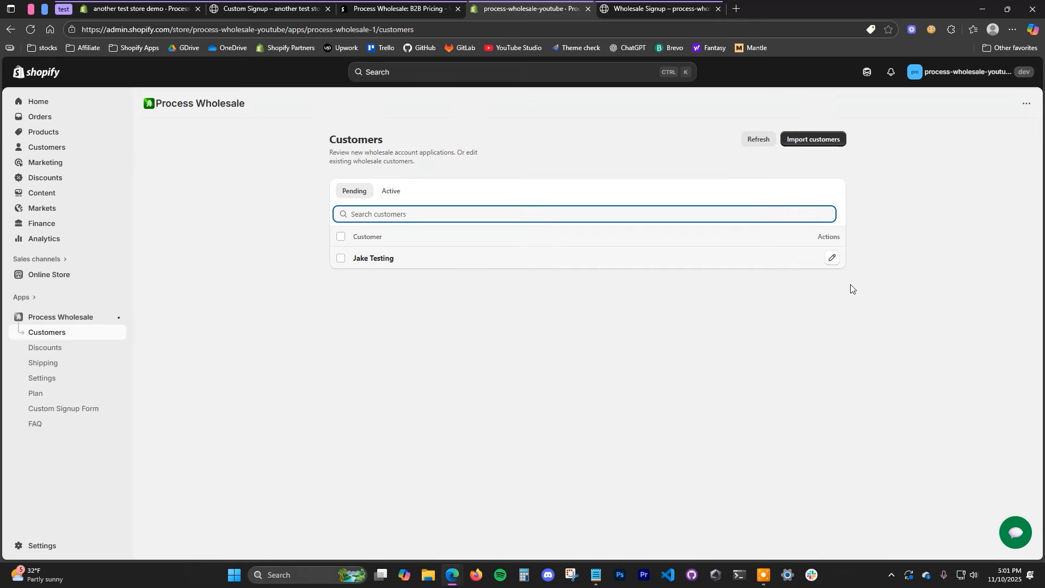
Step: Accept the applicant for B2B and view the Active customers list
left_click(835, 263)
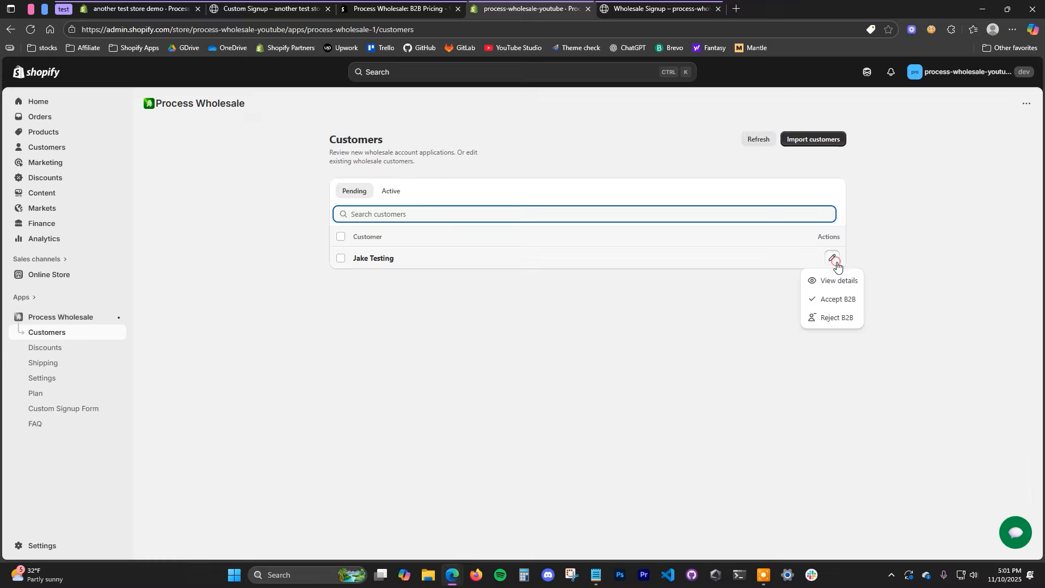
left_click(847, 299)
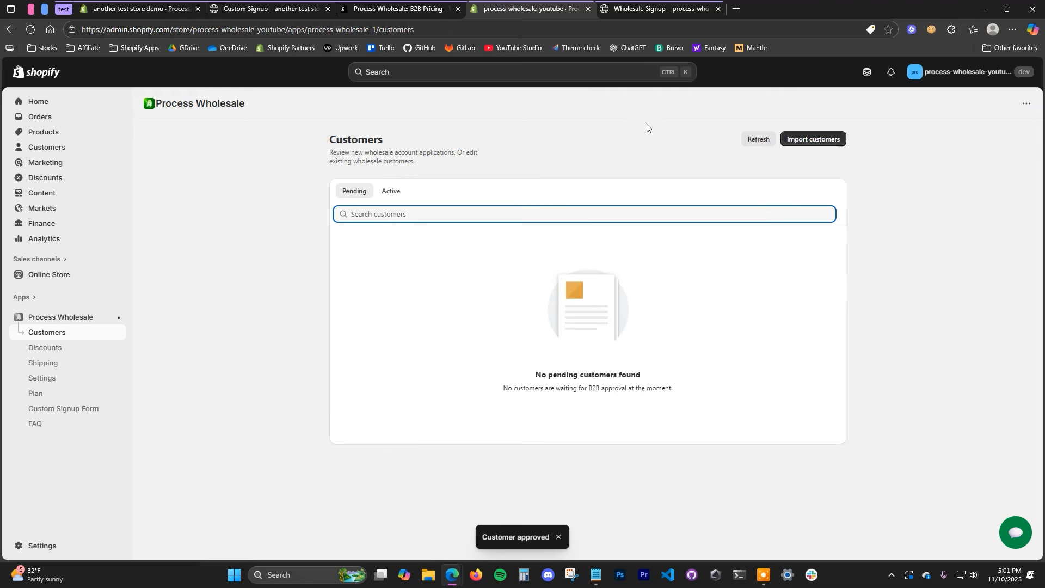
left_click(392, 195)
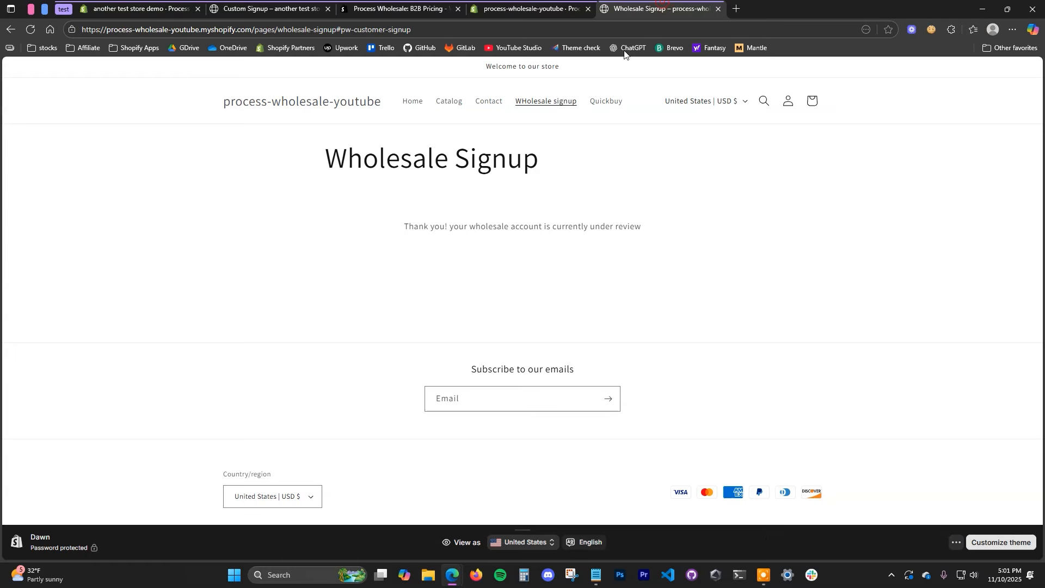
Step: Check the storefront Quick buy page, then return to the admin customers list
left_click(655, 8)
left_click(608, 107)
scroll(538, 358, "down", 2)
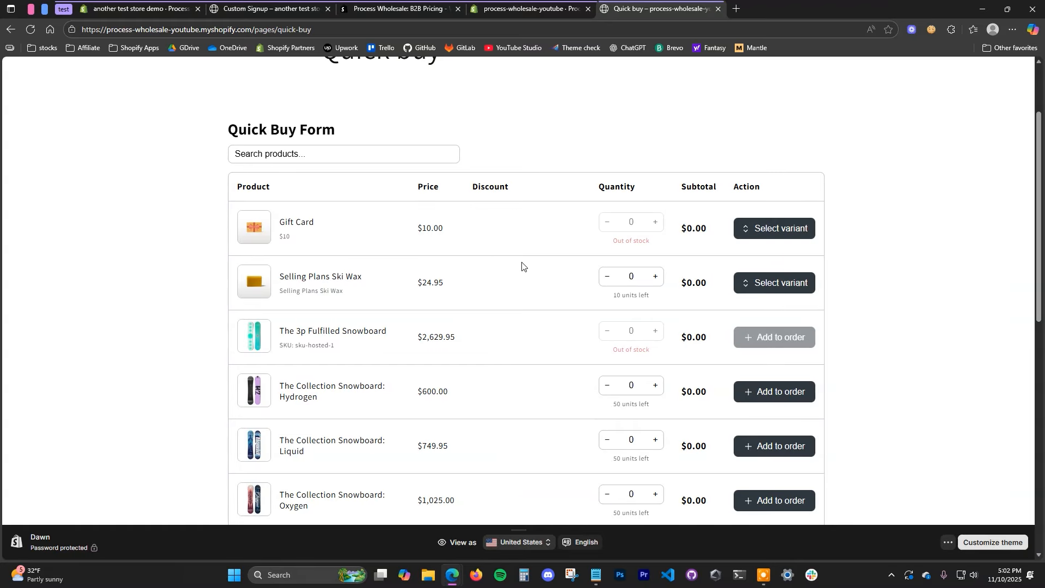
left_click(548, 3)
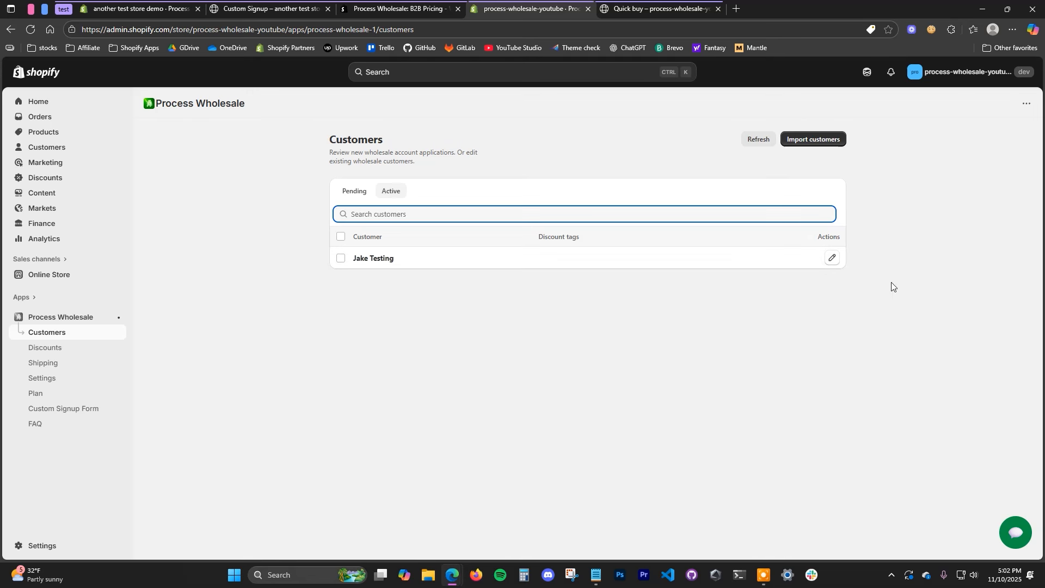
Step: Give the approved customer the newtierdiscount925 discount tag and save
left_click(832, 258)
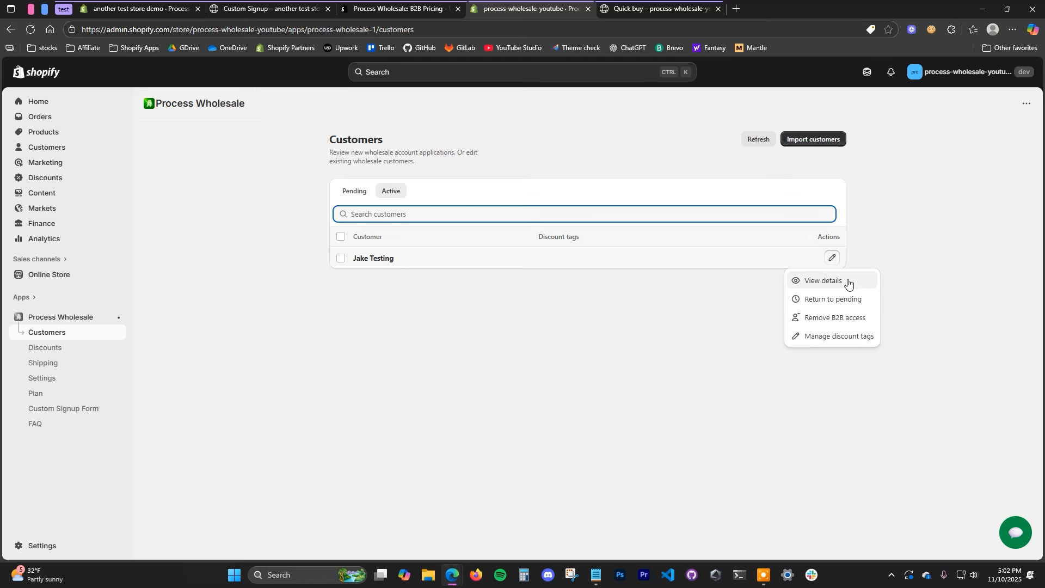
left_click(832, 337)
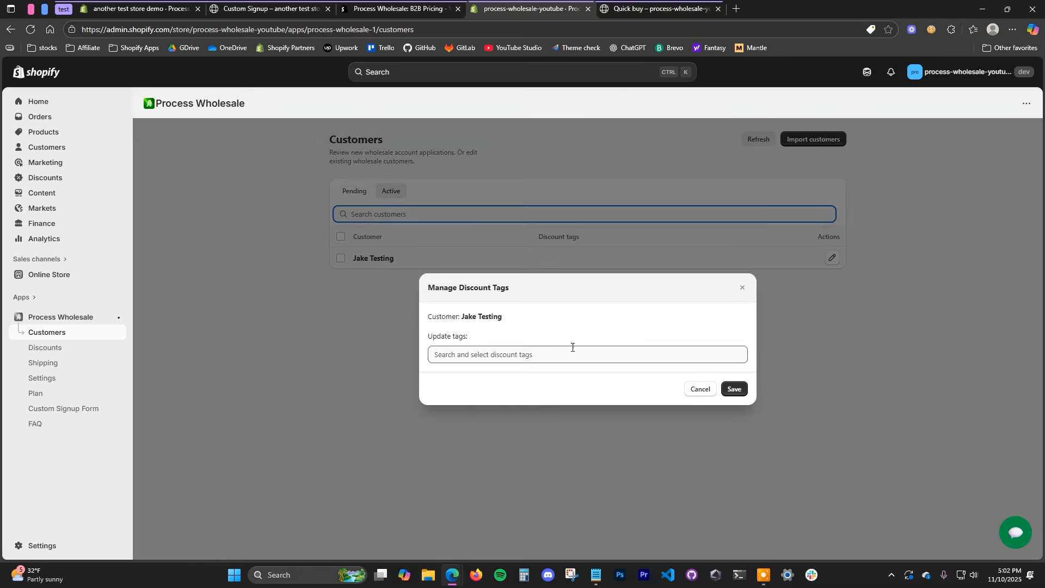
left_click(547, 354)
left_click(443, 381)
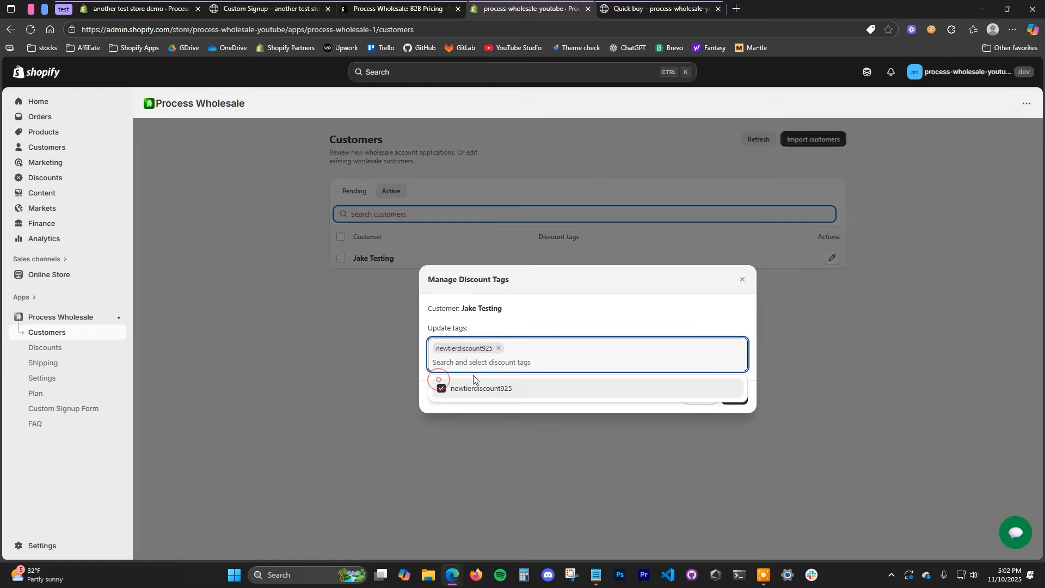
left_click(552, 328)
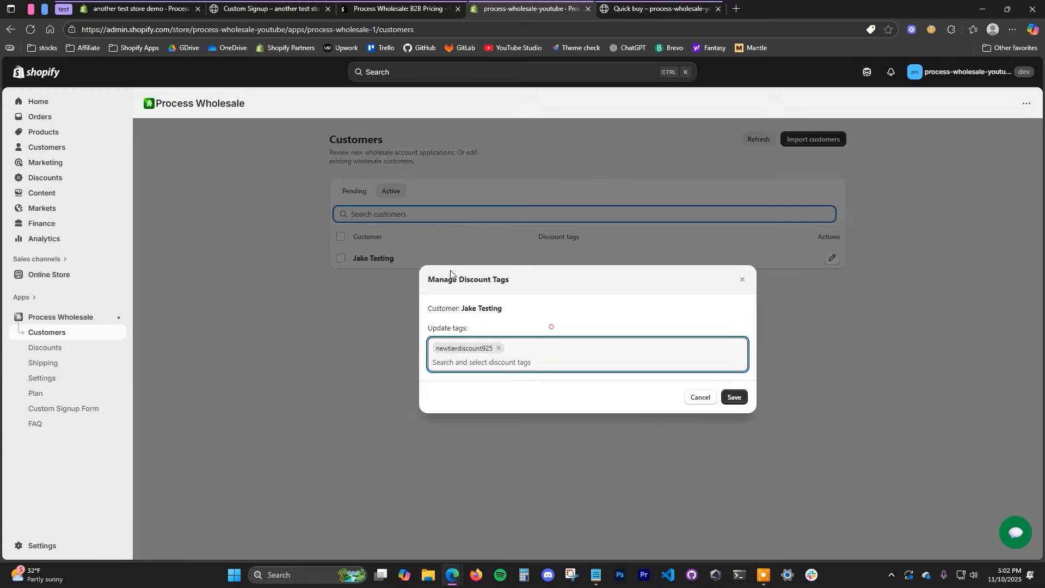
left_click(725, 401)
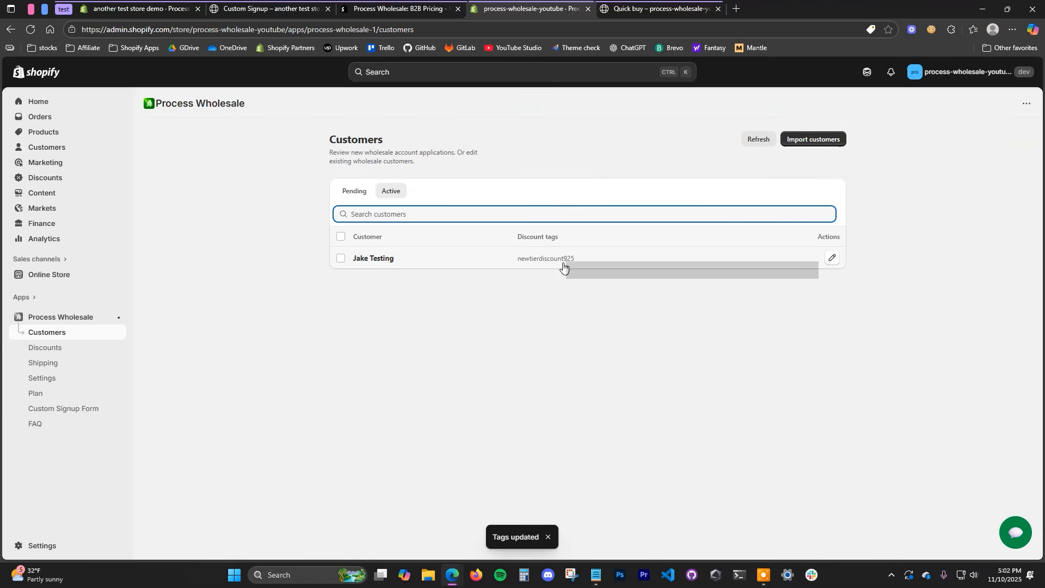
left_click(671, 7)
Step: Reload the Quick buy page to see the Gift Card discount tiers
key("F5")
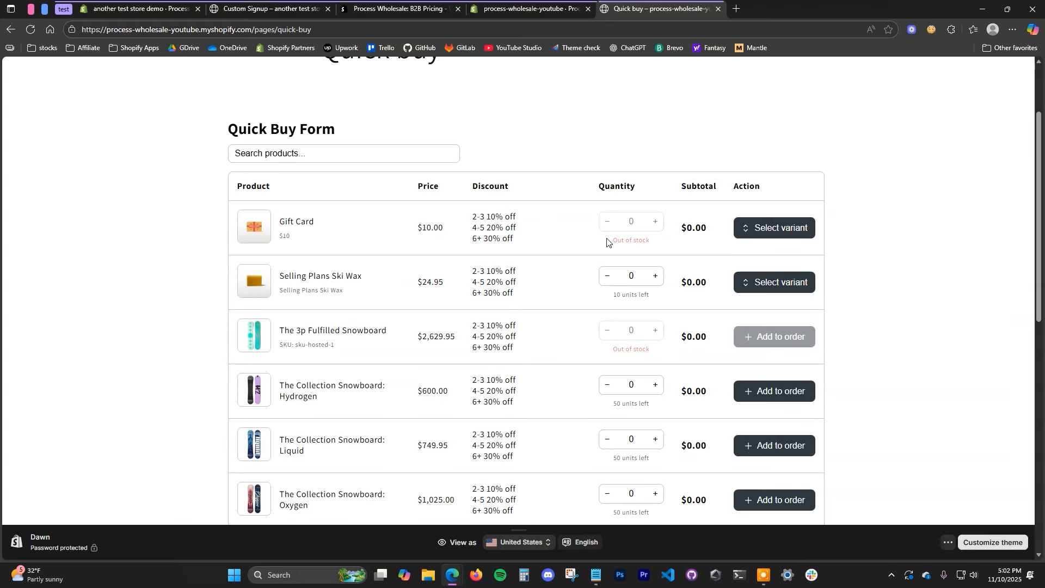
left_click_drag(475, 213, 508, 238)
left_click(876, 382)
scroll(878, 387, "up", 2)
Step: Add two Hydrogen snowboards to the cart from their product page
left_click(444, 102)
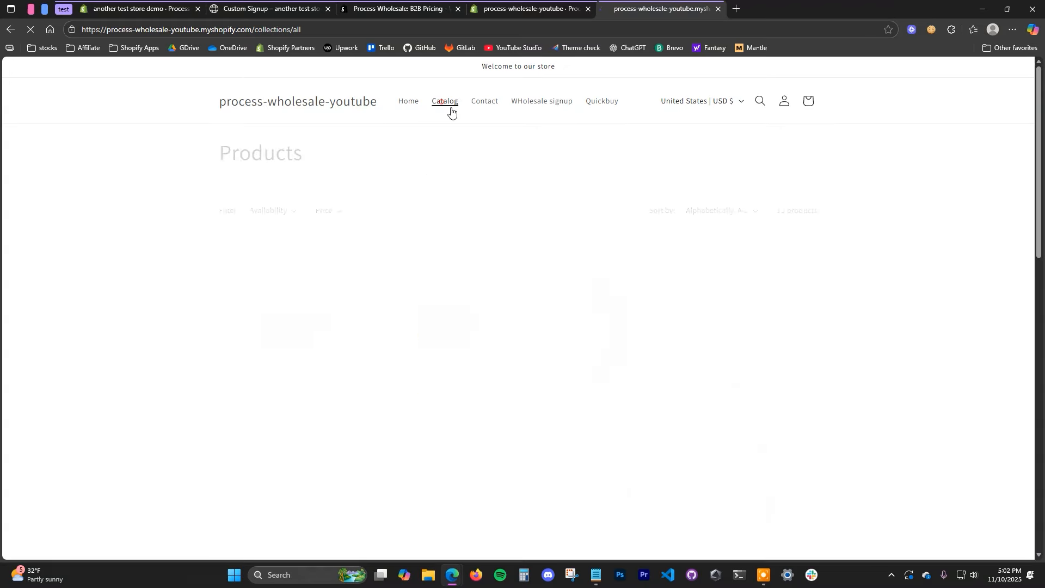
scroll(490, 163, "down", 2)
left_click(766, 292)
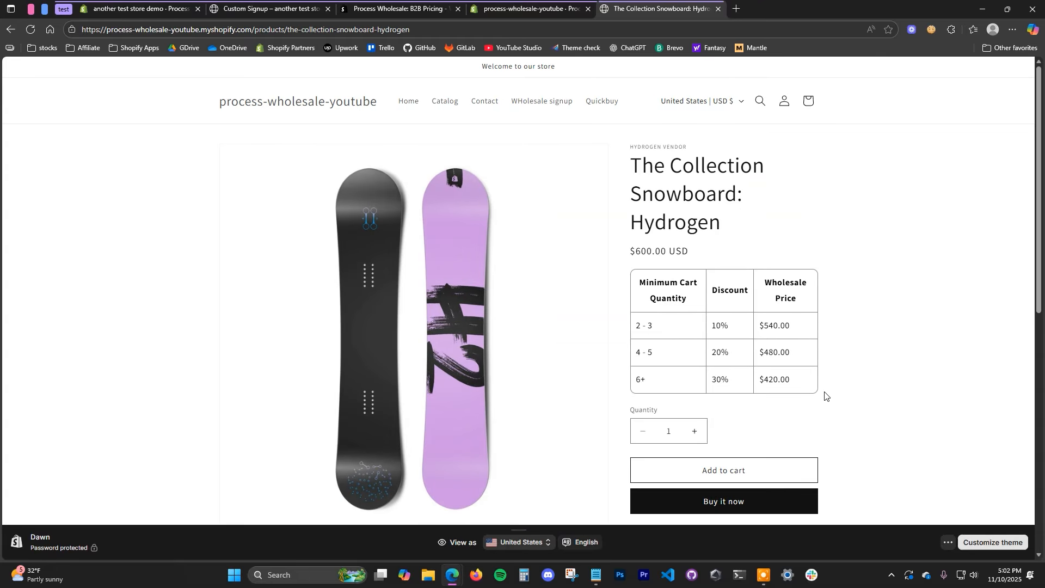
left_click(947, 541)
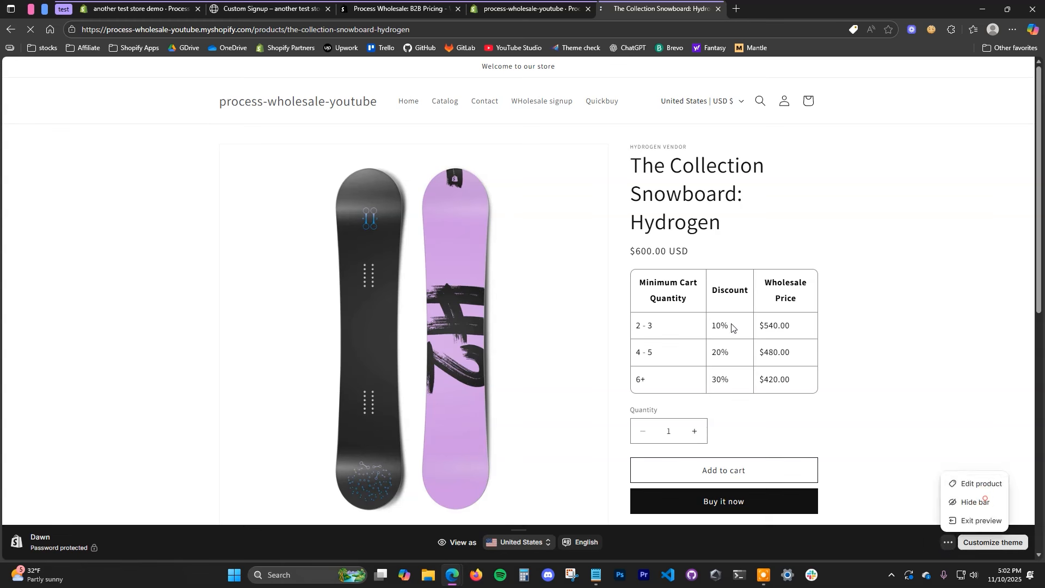
left_click(958, 499)
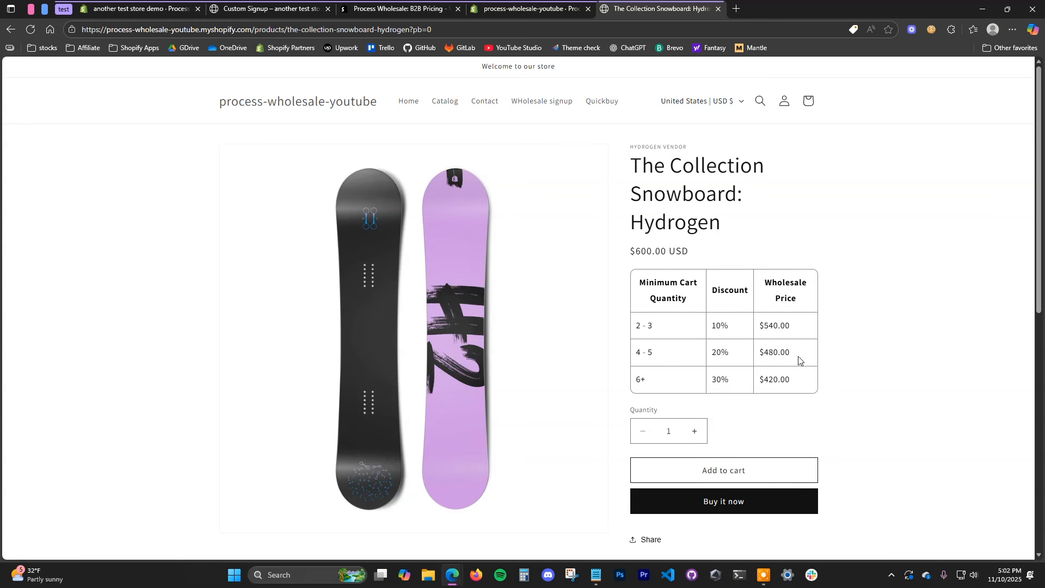
left_click(698, 433)
left_click(736, 465)
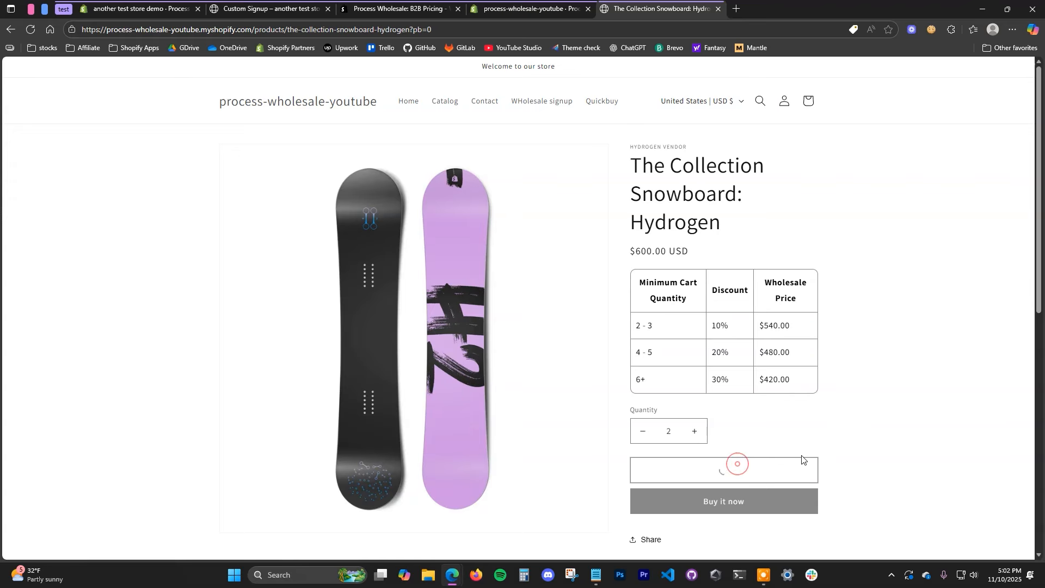
Step: Confirm the $120 newtierdiscount925 discount in cart and checkout, then return home
left_click(768, 237)
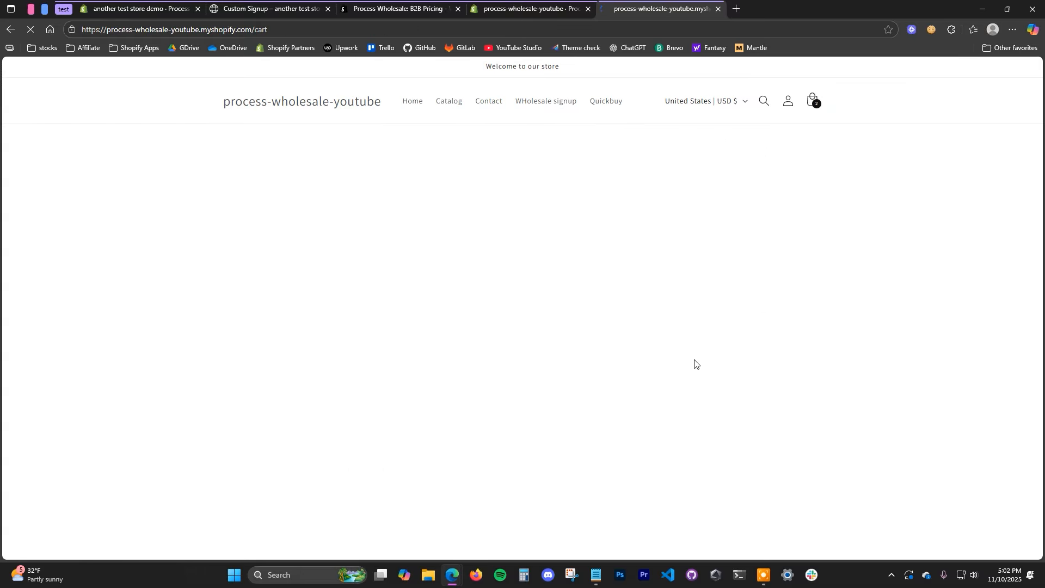
left_click_drag(716, 351, 781, 351)
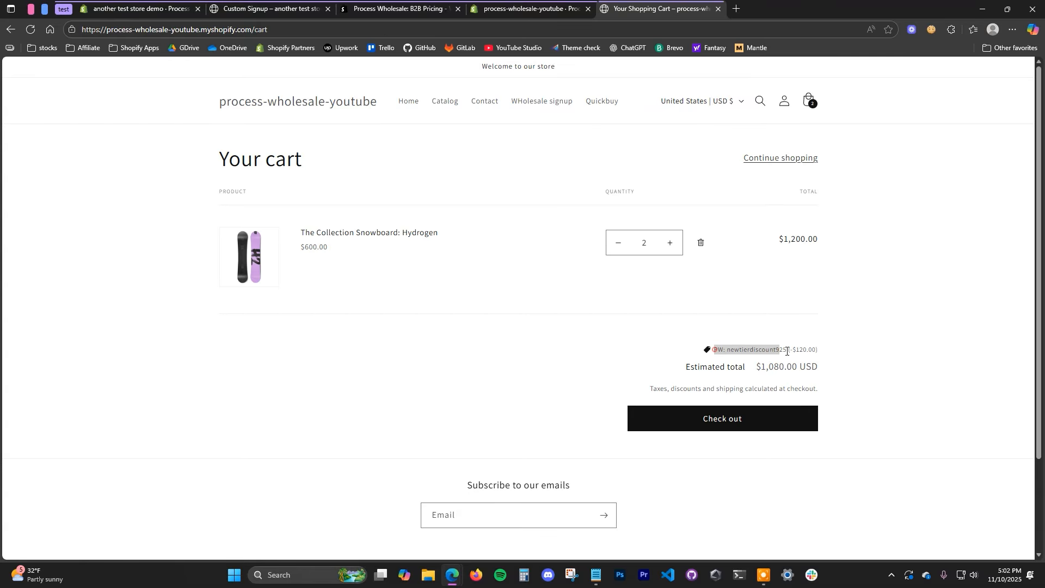
left_click(848, 363)
left_click(786, 421)
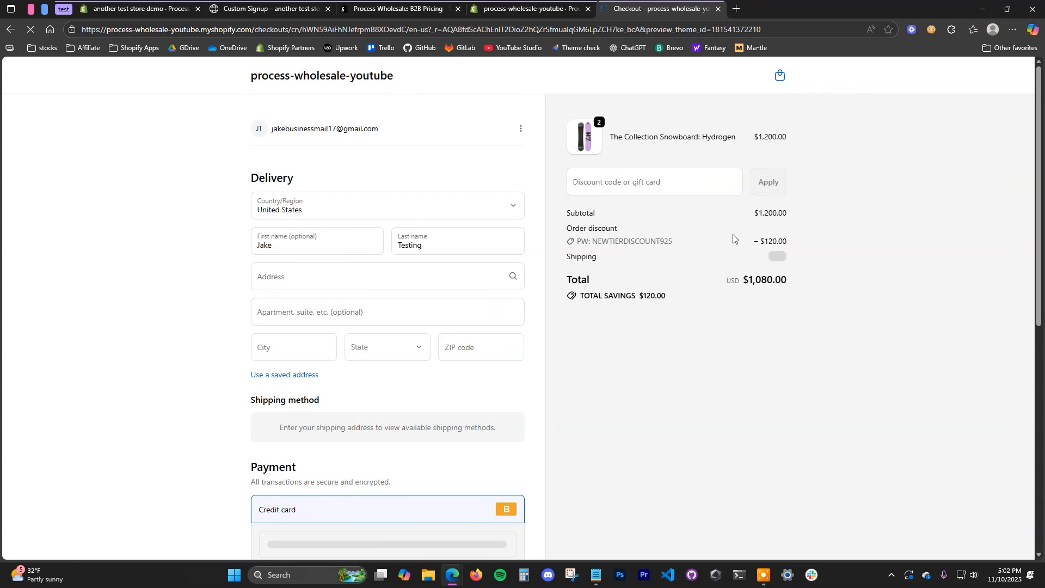
left_click_drag(578, 241, 671, 241)
left_click(646, 259)
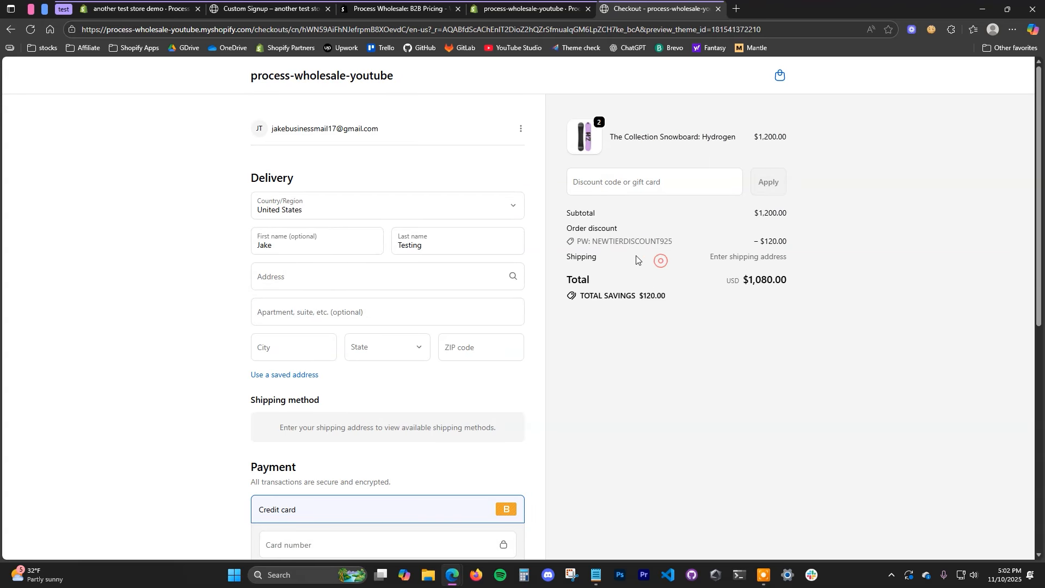
left_click(300, 79)
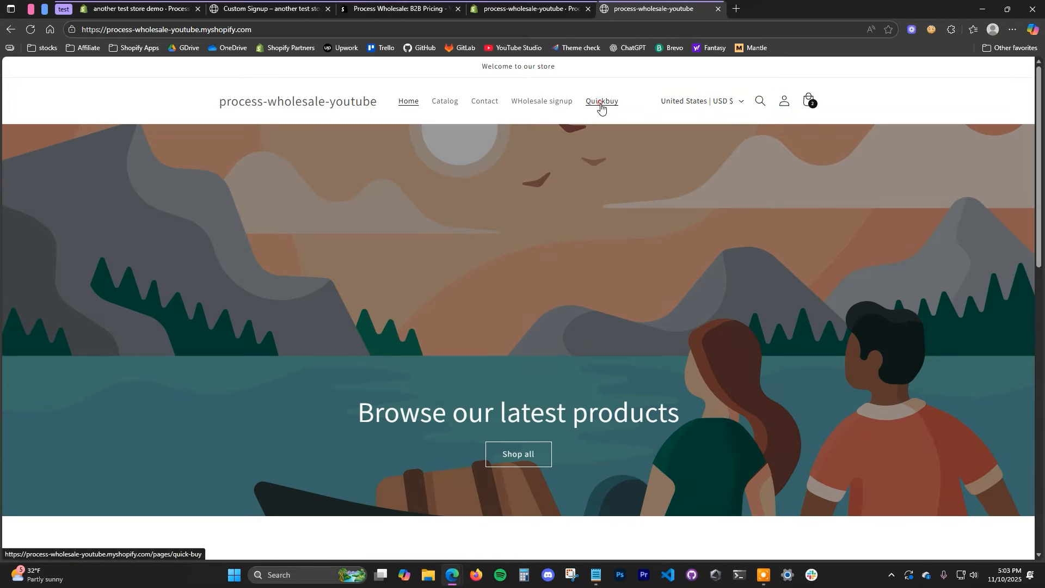
Step: On the Quick Buy form, add 2 Hydrogen and 2 Liquid snowboards to the order
left_click(600, 103)
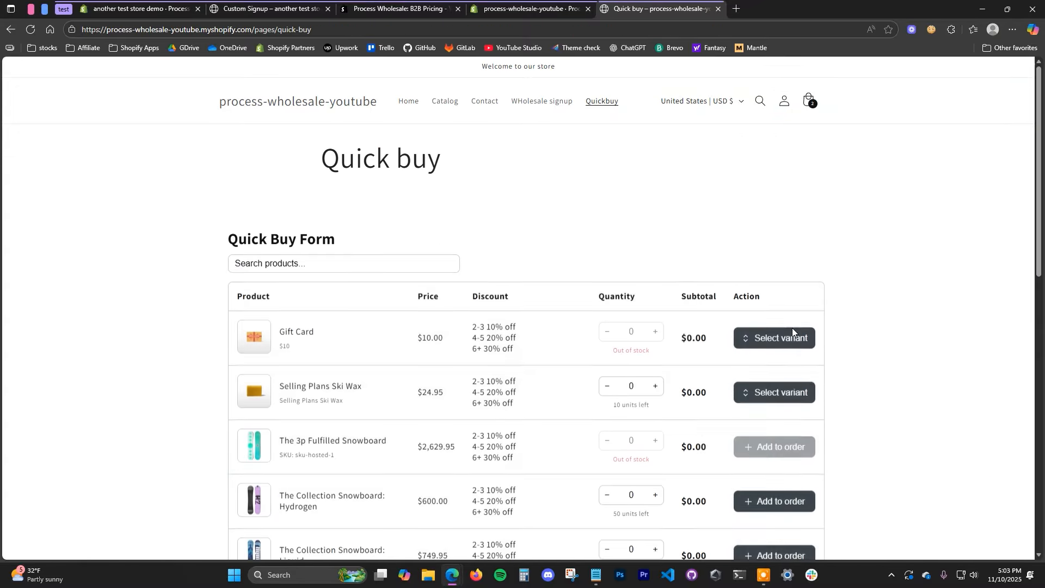
scroll(790, 333, "down", 4)
scroll(726, 461, "down", 1)
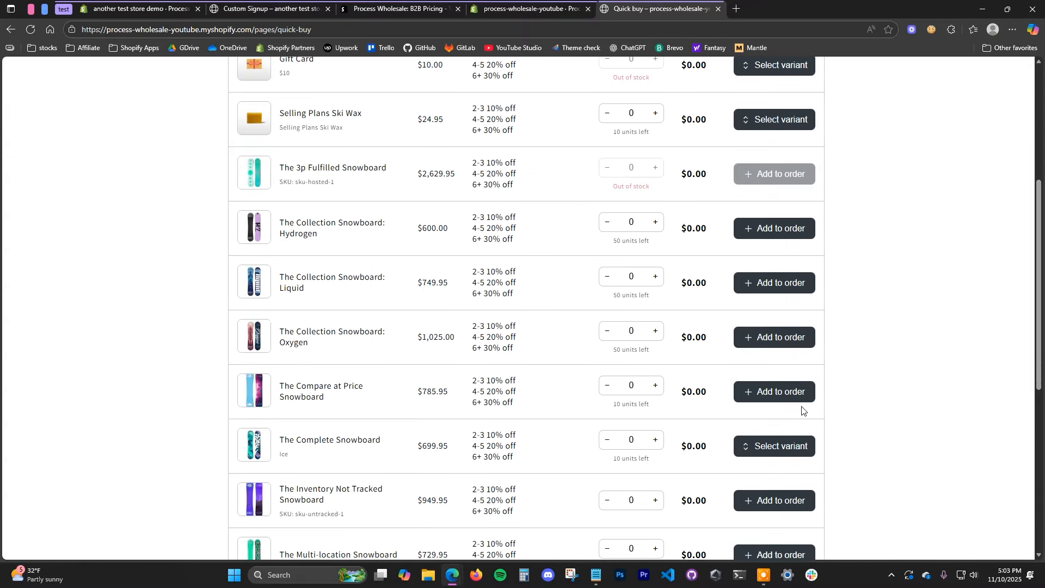
double_click(655, 222)
left_click(784, 231)
left_click(655, 276)
left_click(654, 276)
left_click(773, 288)
Step: Add 2 Oxygen and 2 Compare at Price Snowboards to the order
scroll(660, 294, "down", 1)
left_click(655, 276)
left_click(654, 276)
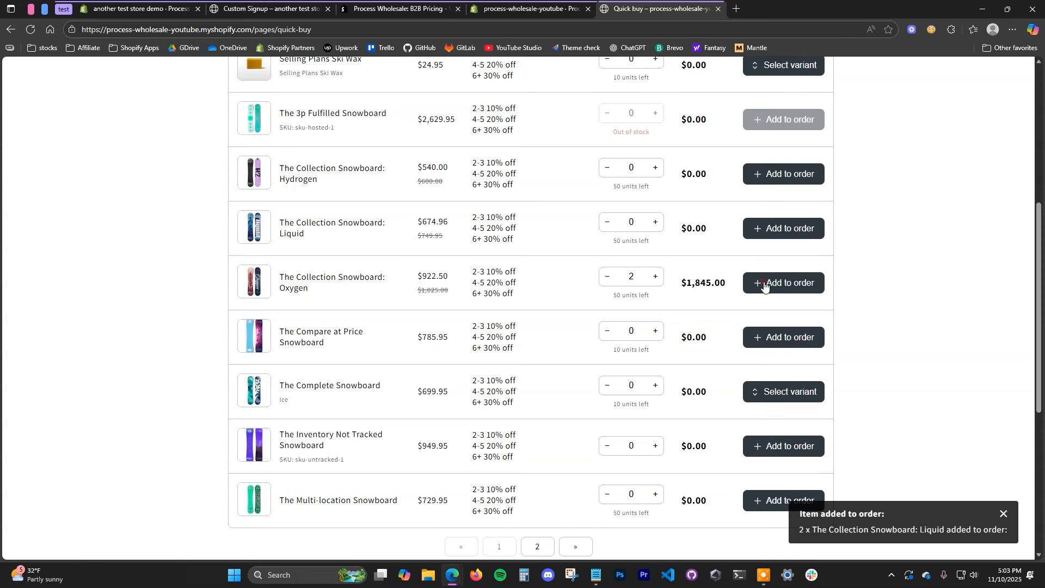
left_click(764, 284)
scroll(658, 348, "down", 1)
left_click(654, 221)
left_click(654, 221)
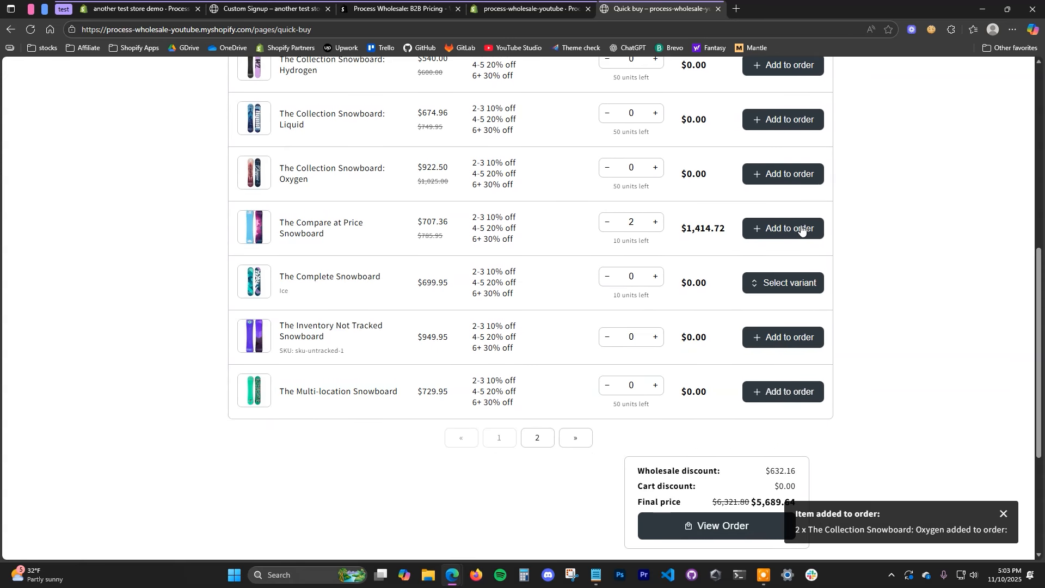
left_click(801, 229)
Step: Review the Quick Buy order details for the four snowboard lines
scroll(847, 381, "up", 6)
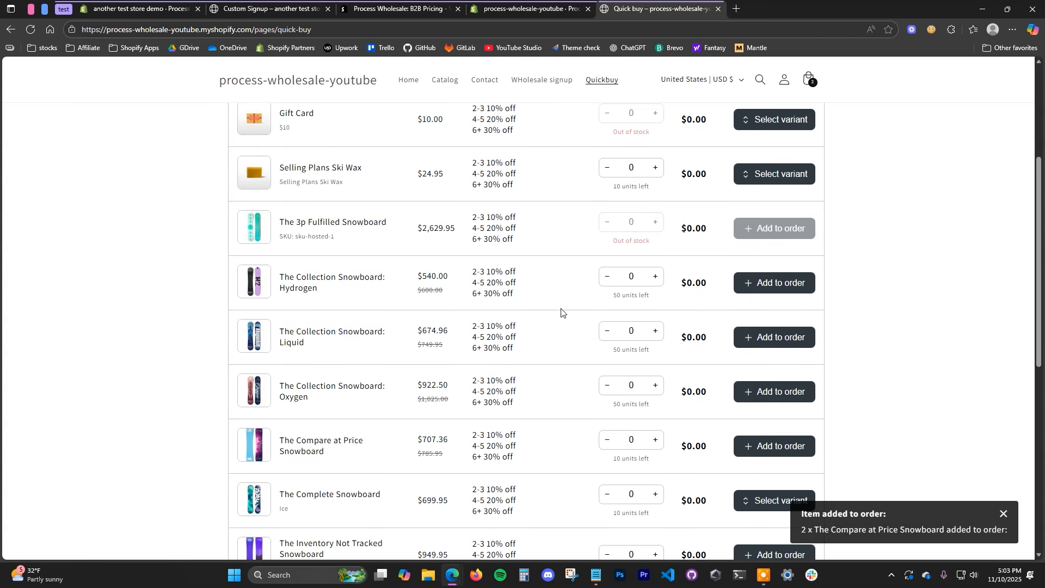
scroll(648, 303, "down", 3)
scroll(646, 303, "down", 5)
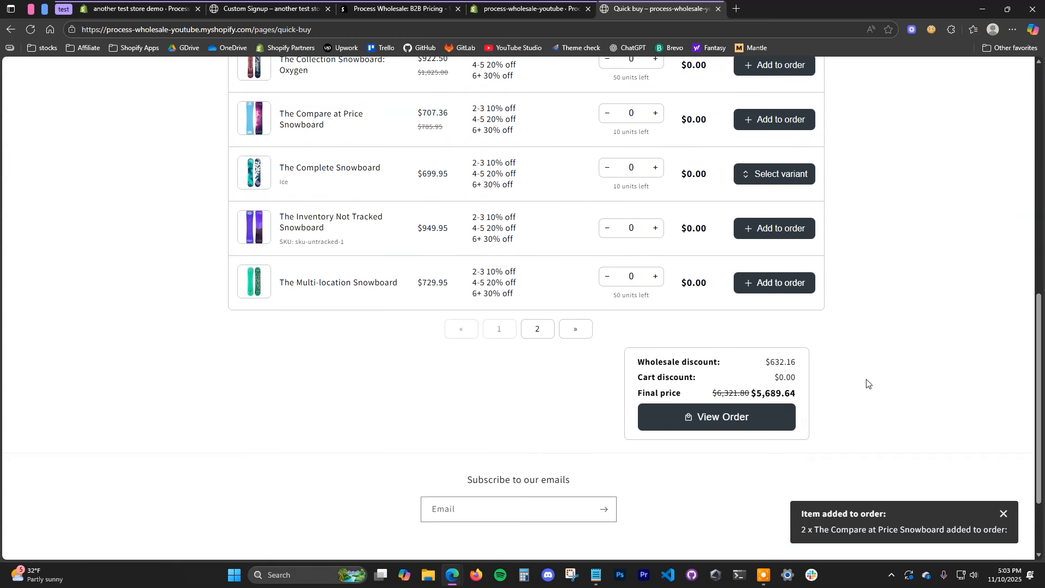
left_click(750, 419)
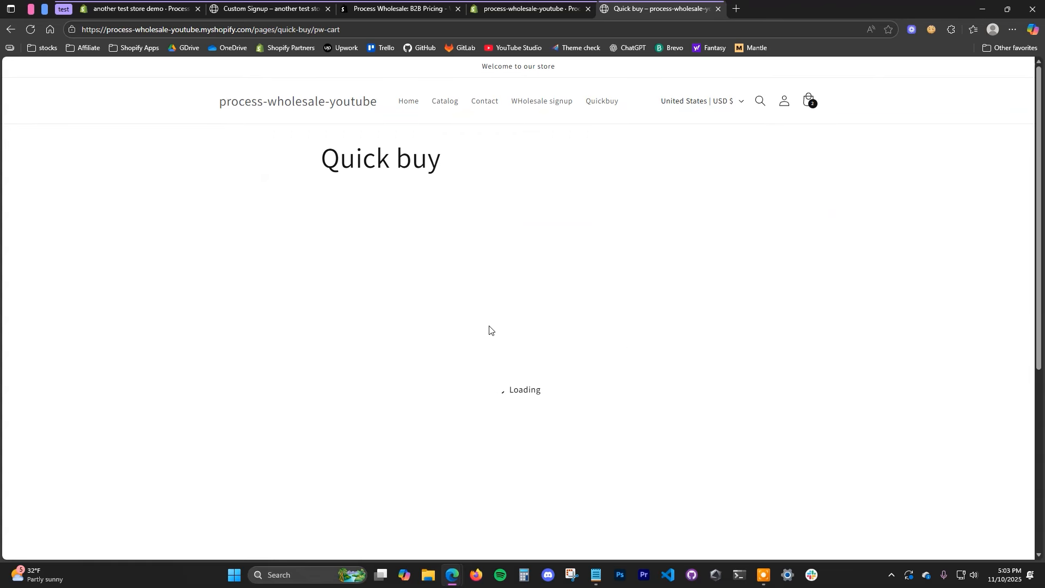
scroll(555, 341, "down", 2)
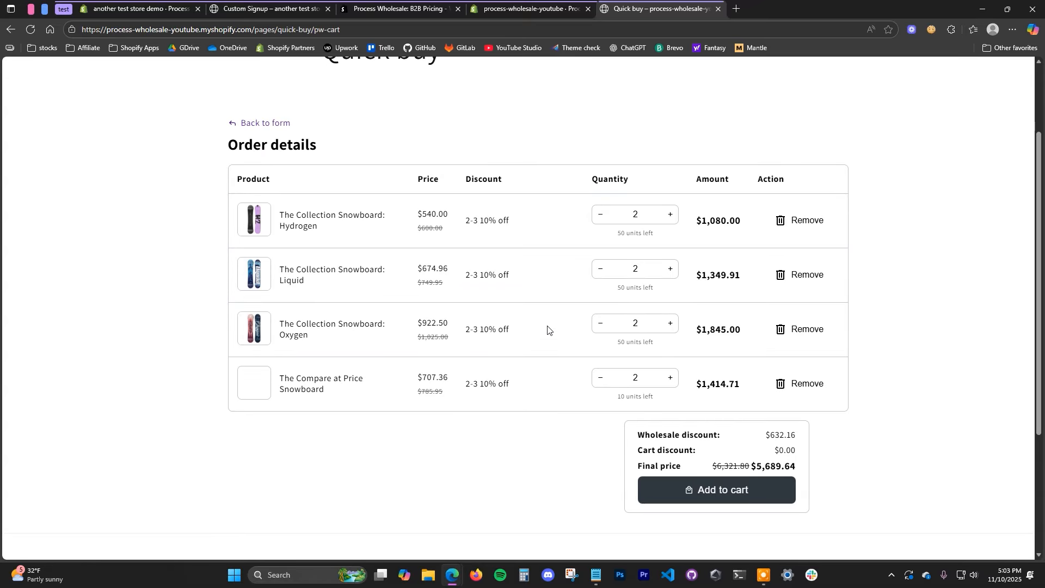
scroll(548, 328, "down", 2)
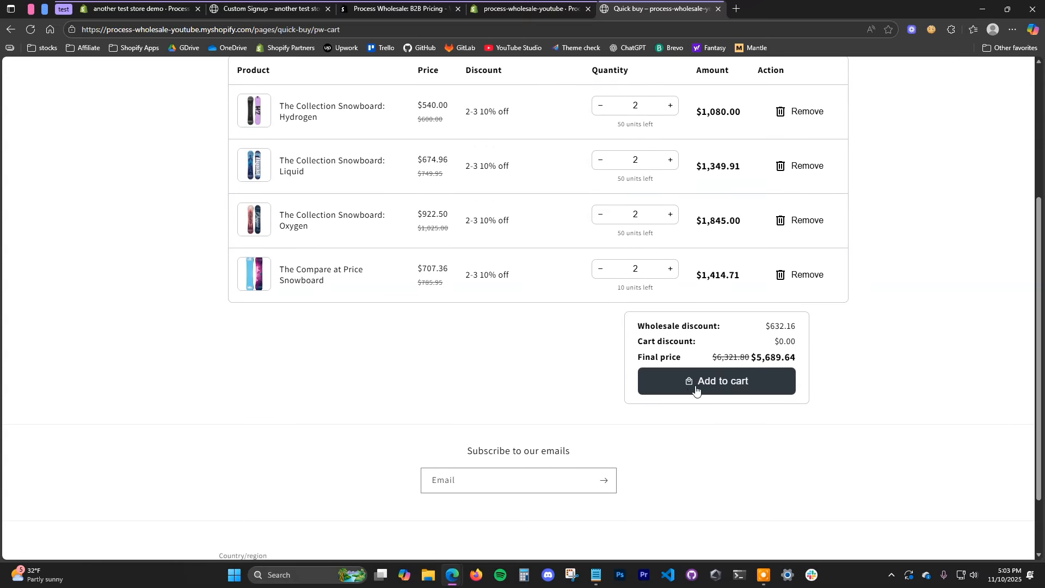
scroll(653, 370, "up", 2)
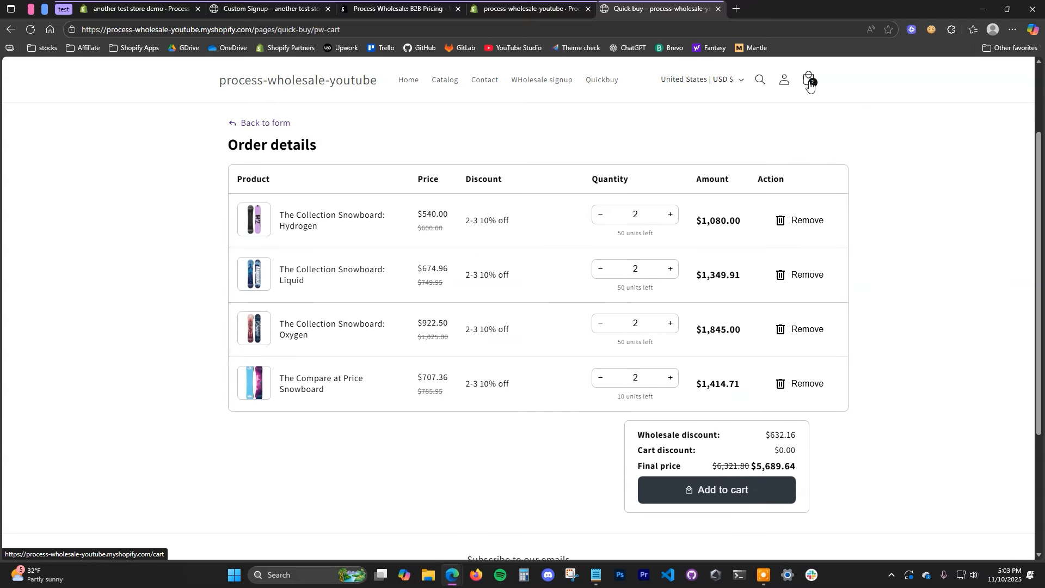
Step: Move the order into the cart and check the $992.18 newtierdiscount925 discount and $6,529.62 total
left_click(736, 496)
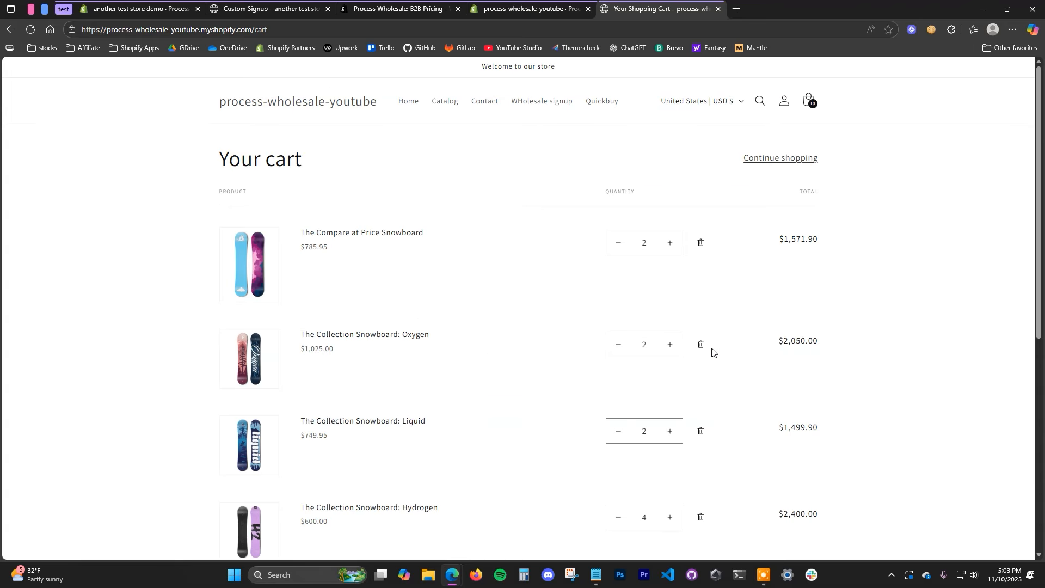
scroll(439, 285, "down", 1)
scroll(439, 285, "down", 2)
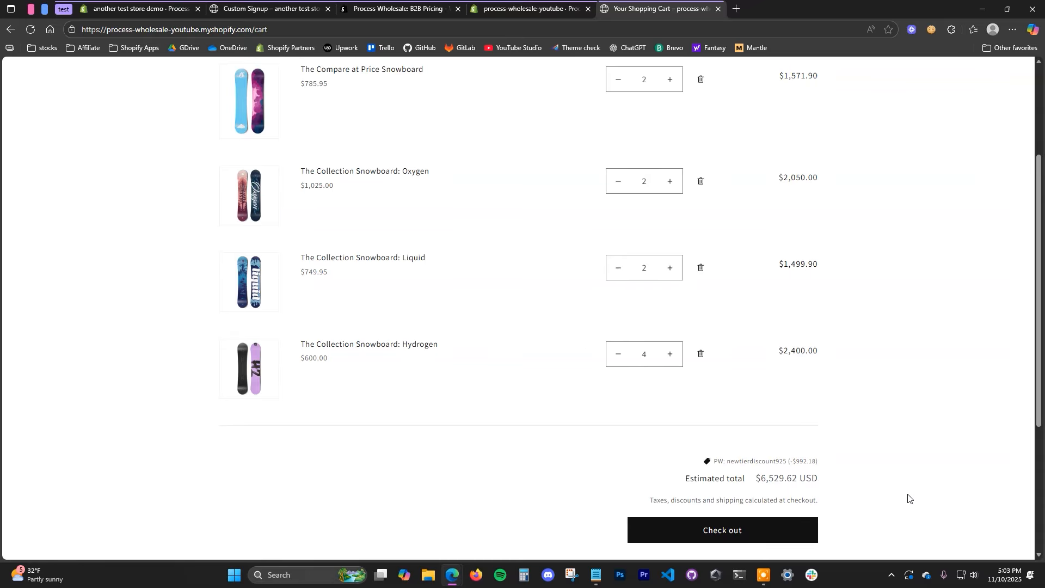
left_click_drag(746, 464, 806, 474)
left_click(832, 469)
scroll(738, 466, "up", 3)
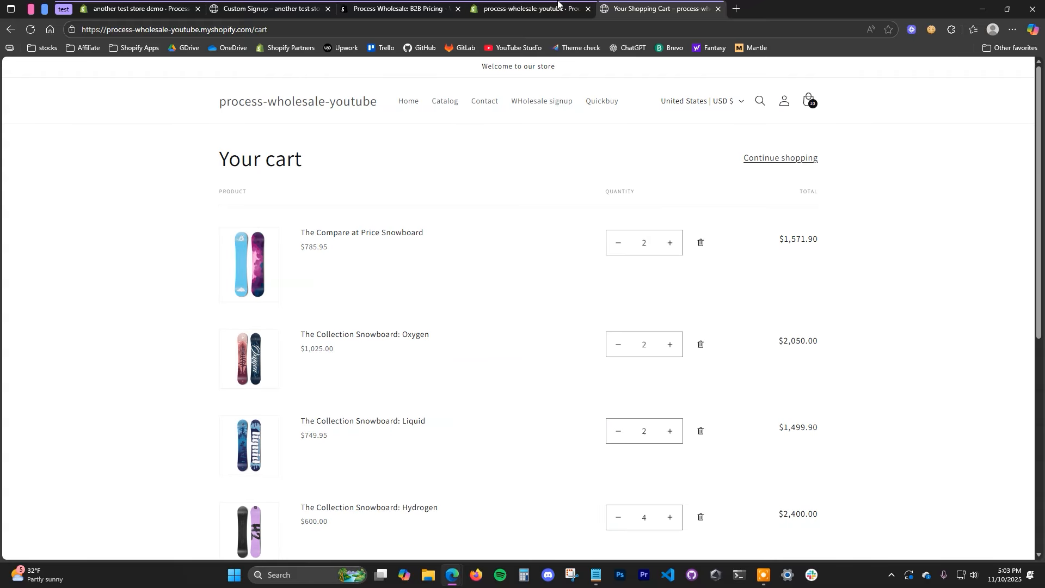
Step: Show the Process Wholesale Customers list with the active customer tagged newtierdiscount925
left_click(530, 5)
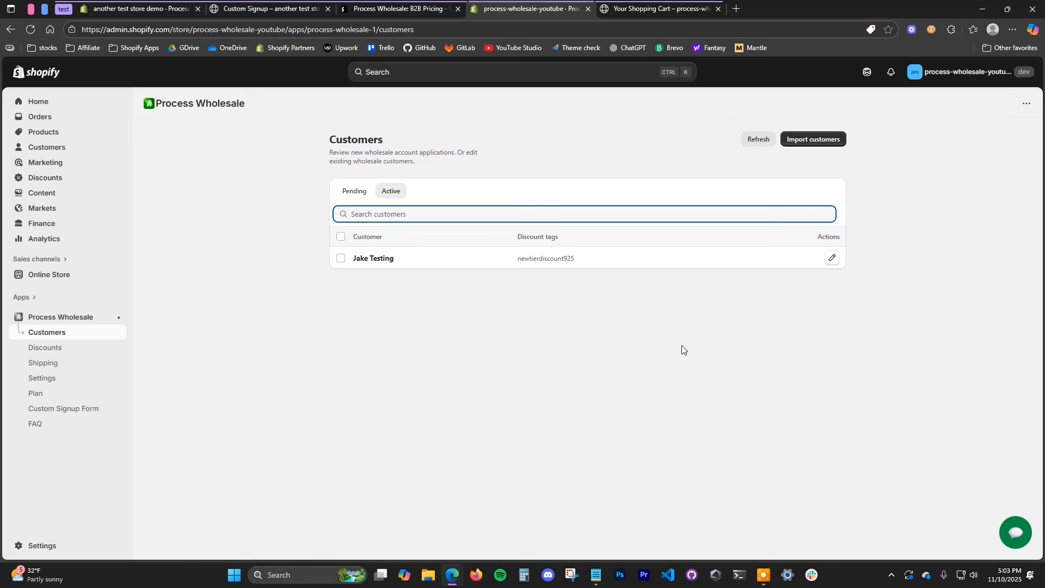
key("ctrl+Tab")
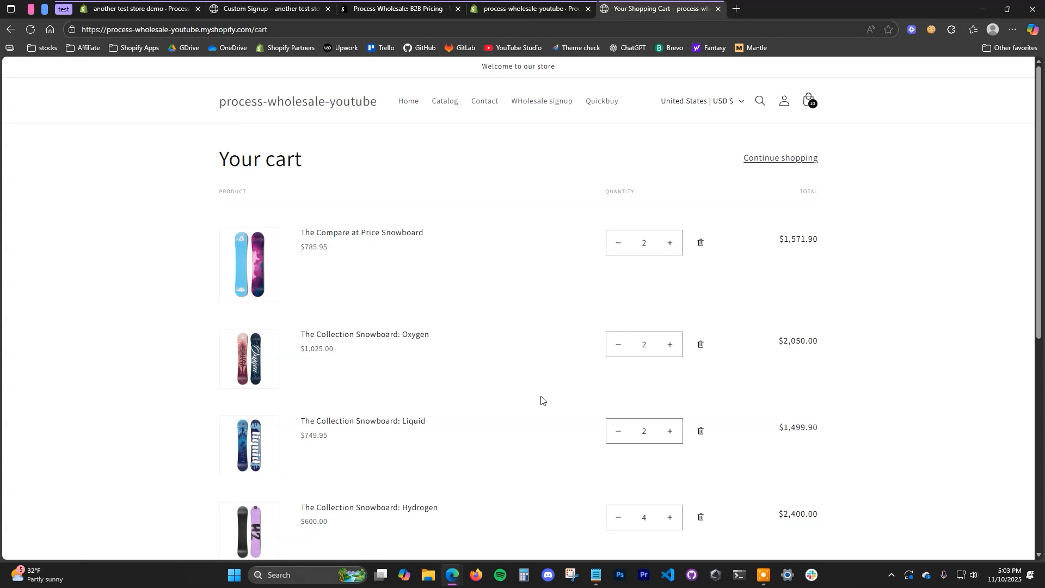
left_click(524, 6)
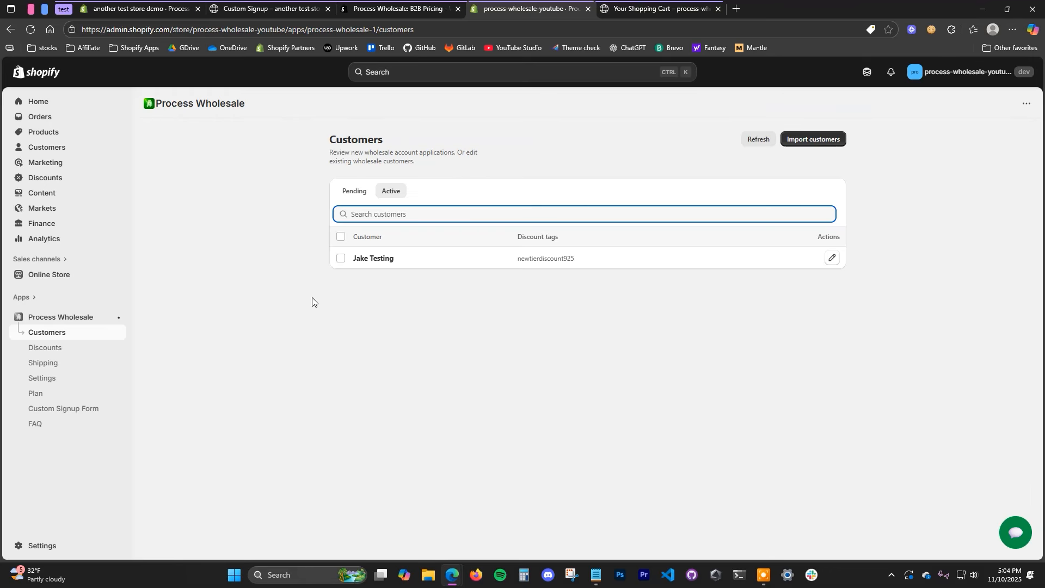
Step: Review the signup form's Business Name, Address, Phone, Tax ID, Website and Additional Info fields, keeping Additional Info as Text
left_click(82, 407)
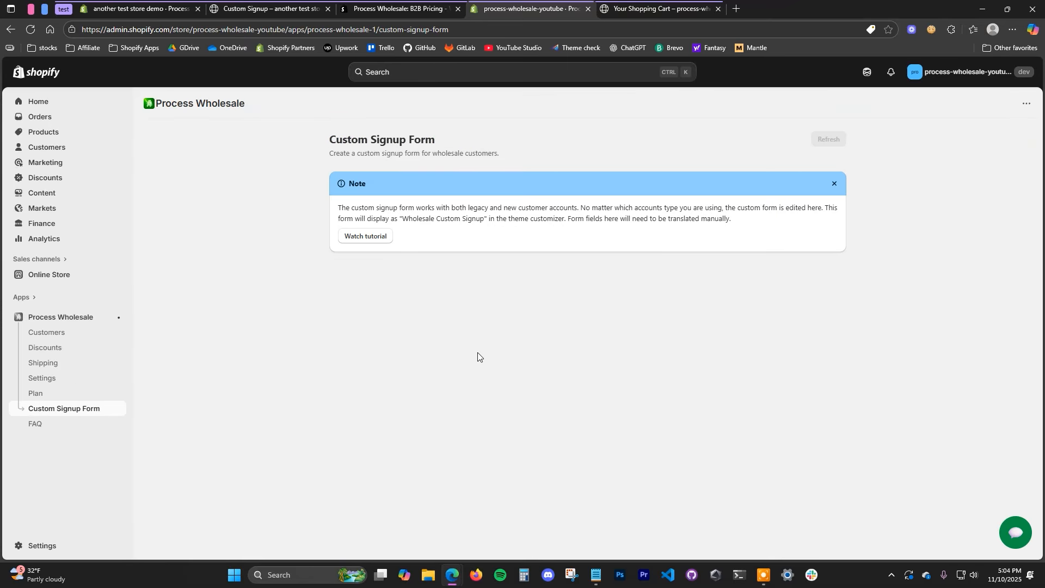
scroll(325, 363, "down", 1)
scroll(325, 364, "down", 2)
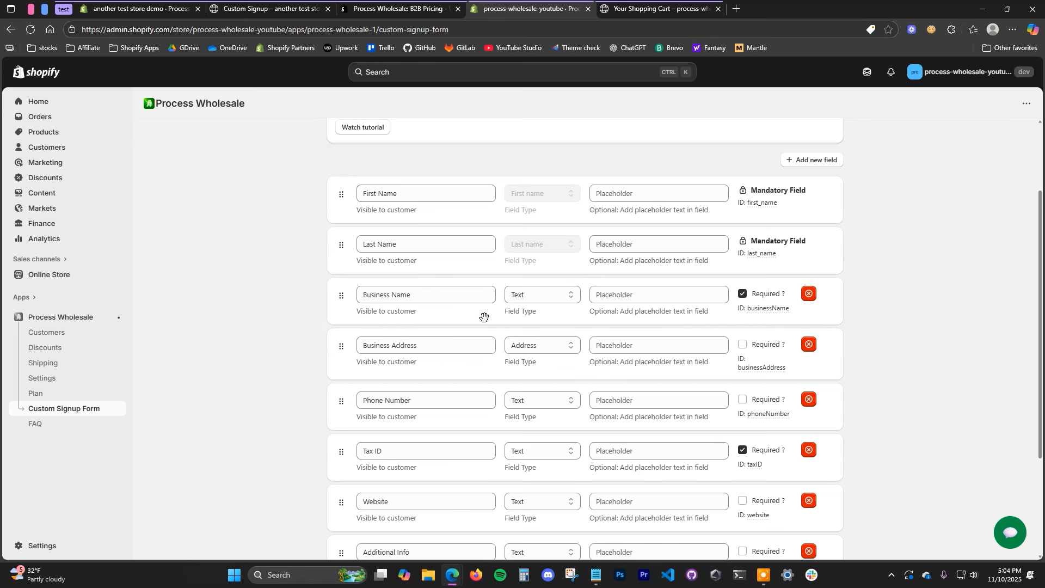
scroll(483, 317, "down", 1)
scroll(539, 394, "down", 2)
scroll(526, 391, "up", 2)
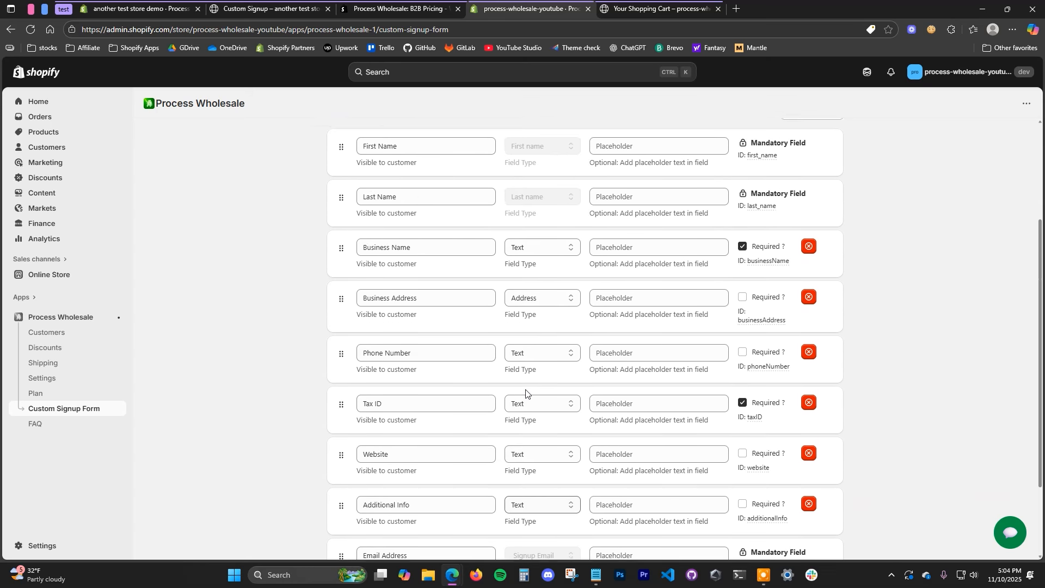
scroll(495, 291, "down", 2)
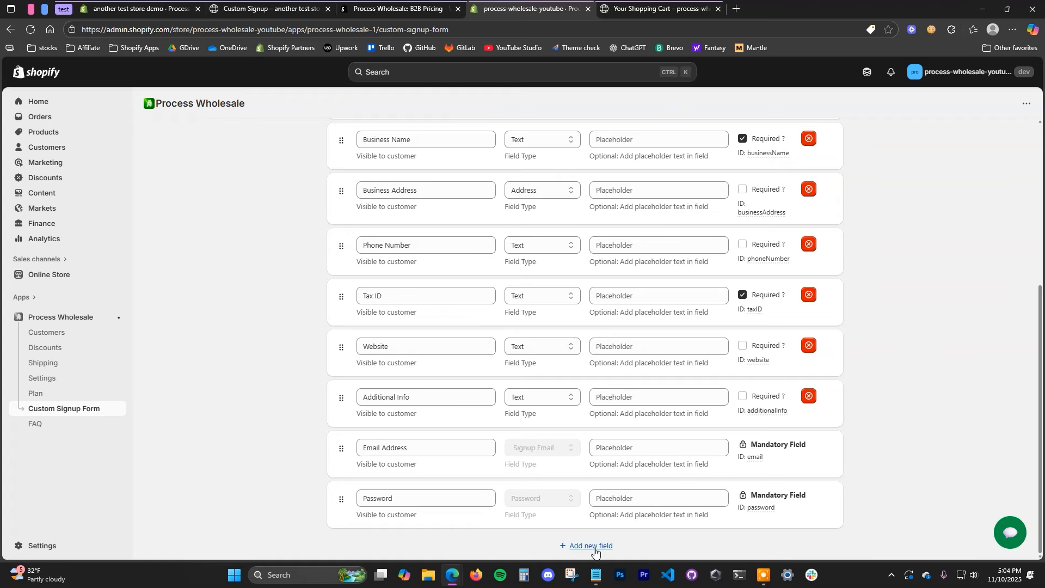
left_click(564, 398)
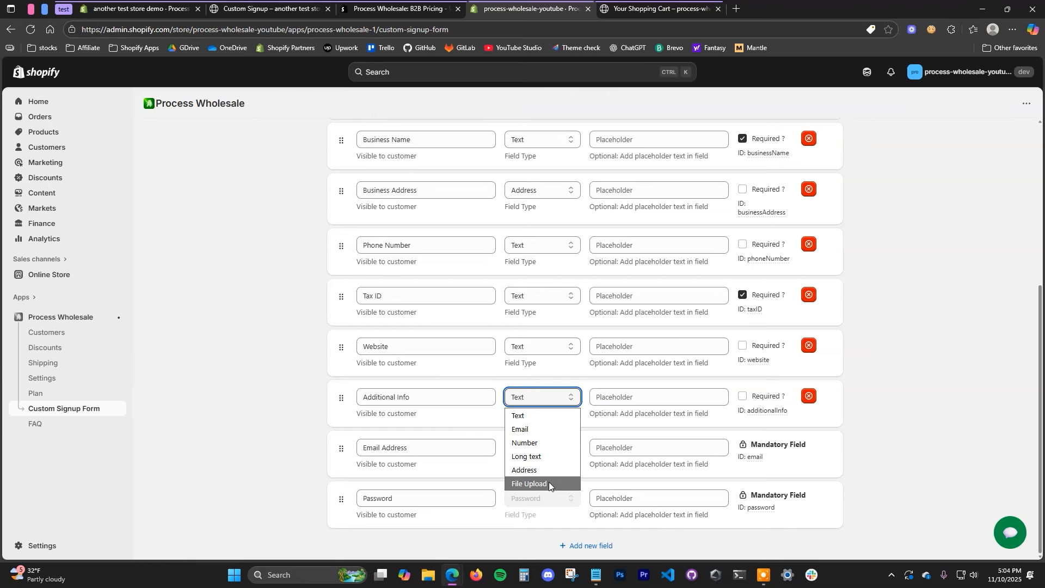
left_click(913, 432)
scroll(758, 387, "up", 4)
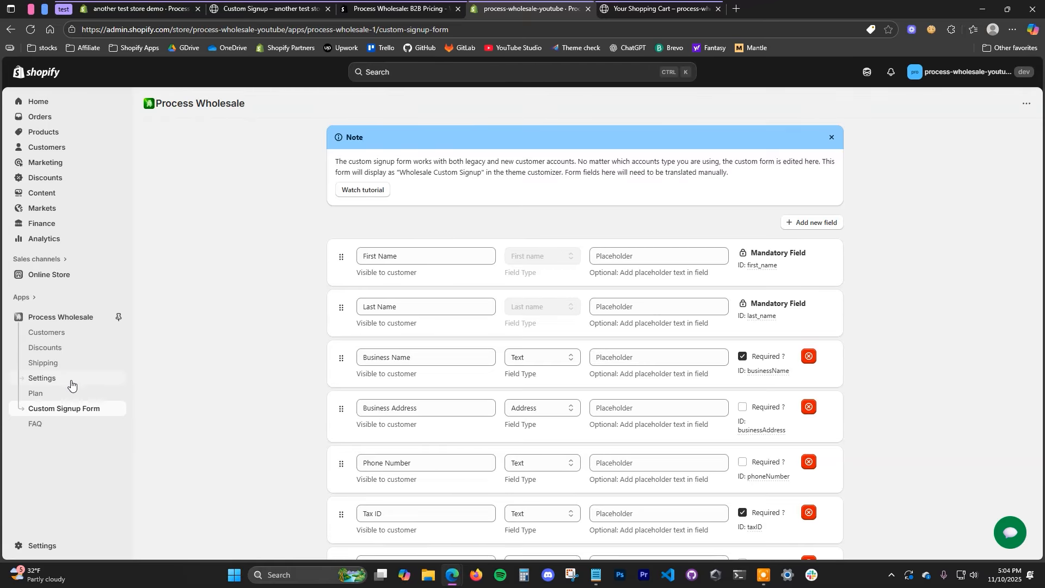
Step: Turn on wholesale shipping method restrictions and check the checkout's current shipping options
left_click(84, 365)
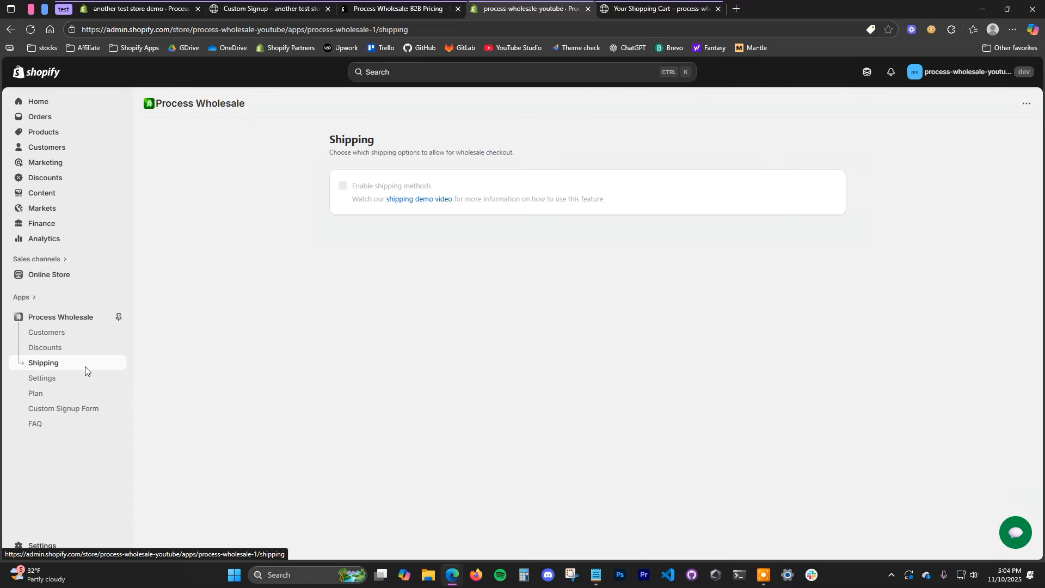
left_click(400, 185)
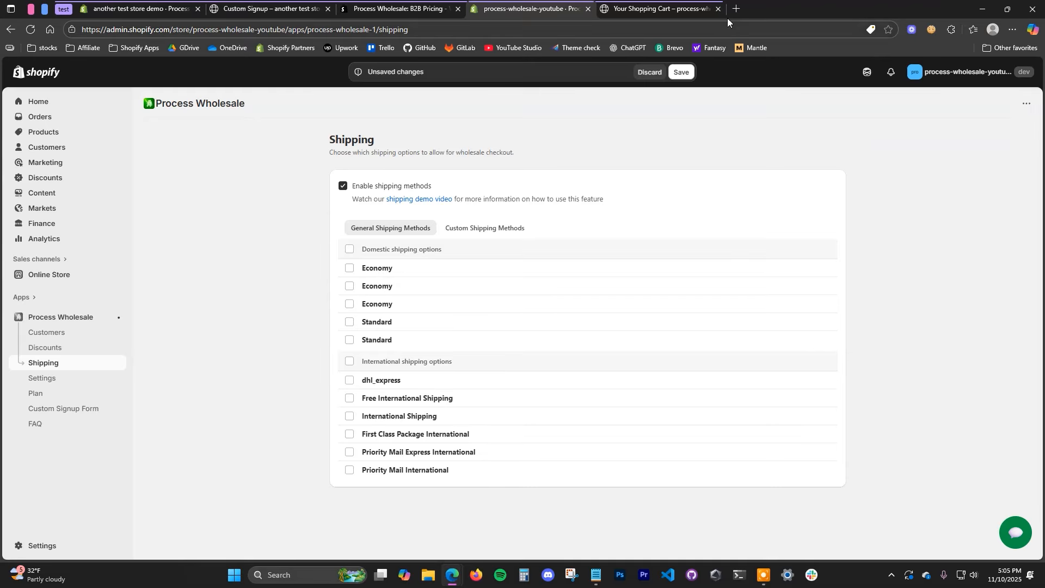
left_click(702, 9)
scroll(524, 375, "down", 3)
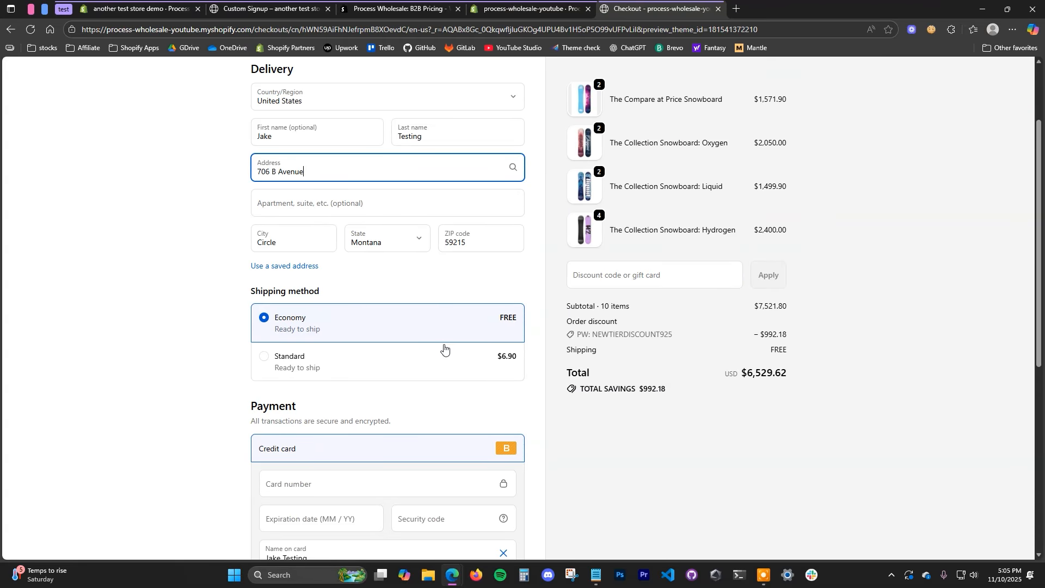
left_click(538, 2)
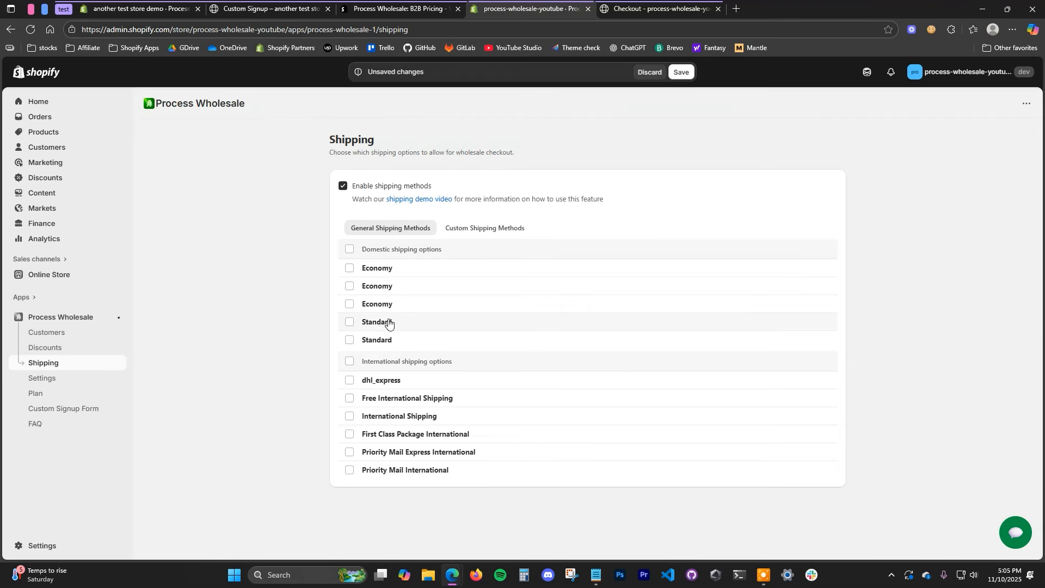
Step: Allow only the two Standard domestic shipping methods, save, and verify them on the reloaded checkout
left_click(349, 322)
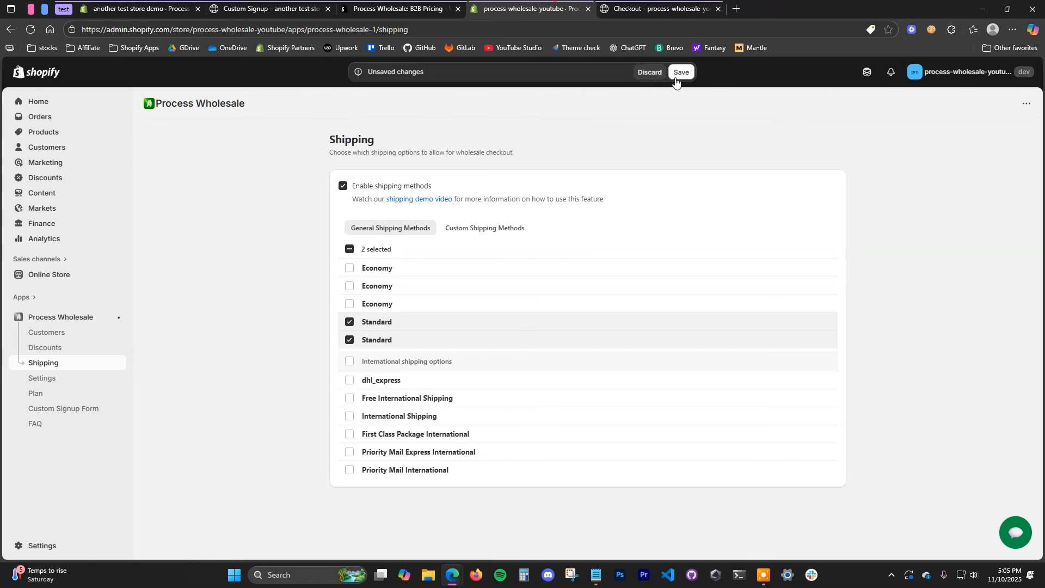
left_click(681, 72)
scroll(131, 236, "up", 3)
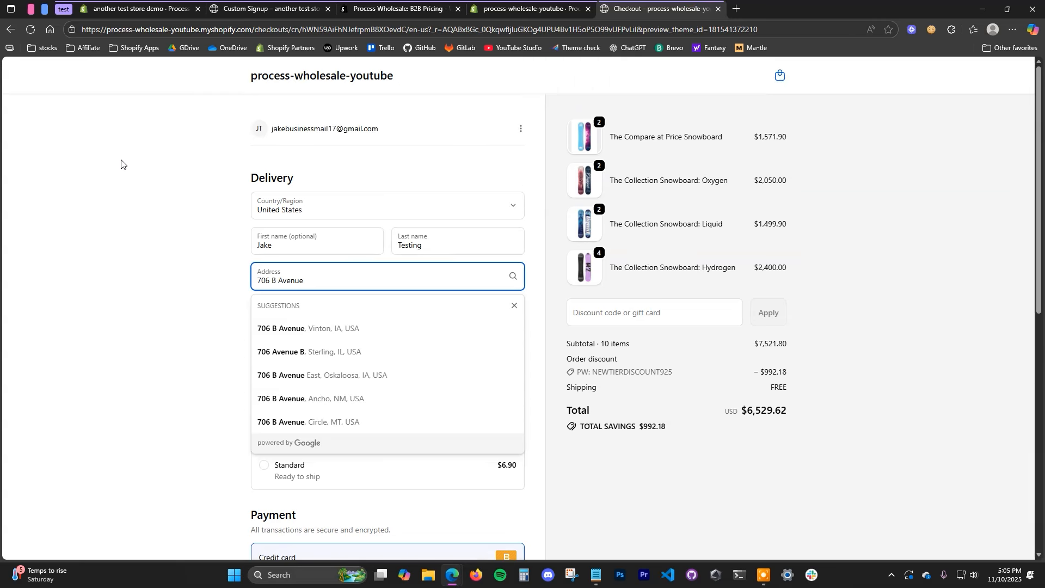
left_click(30, 30)
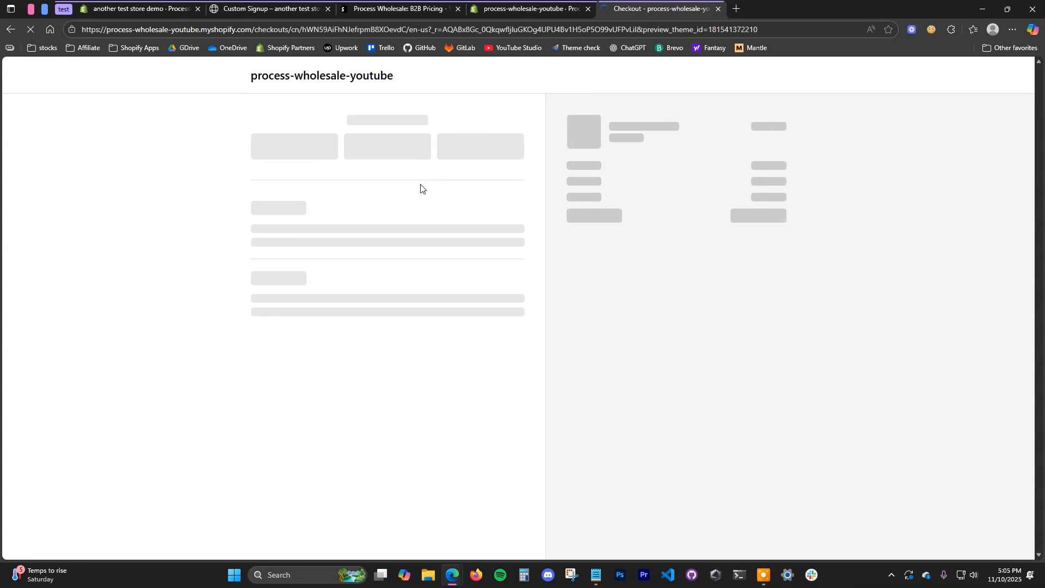
scroll(476, 212, "down", 1)
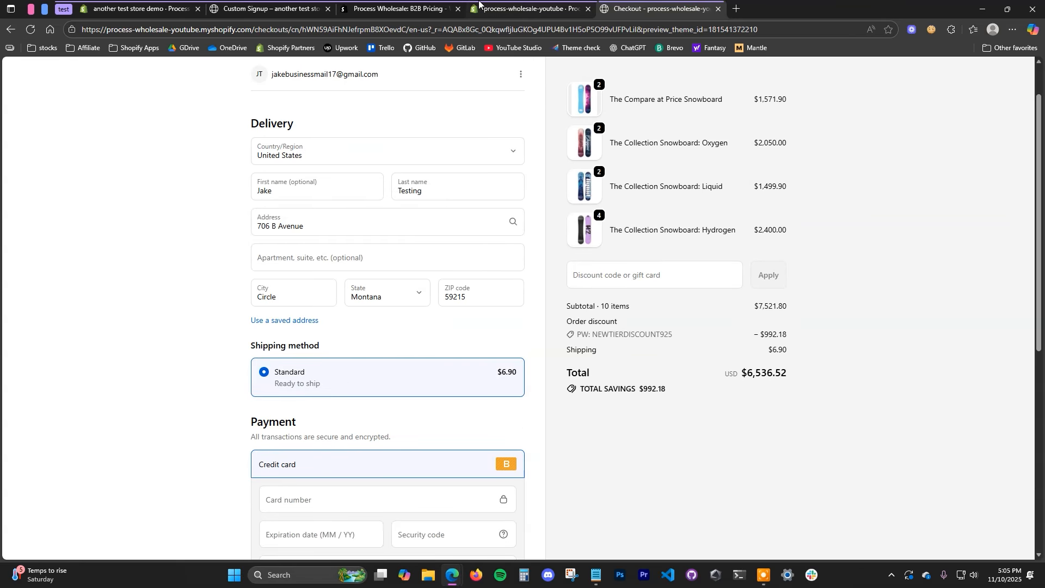
left_click(487, 3)
key("ctrl+Tab")
left_click(531, 8)
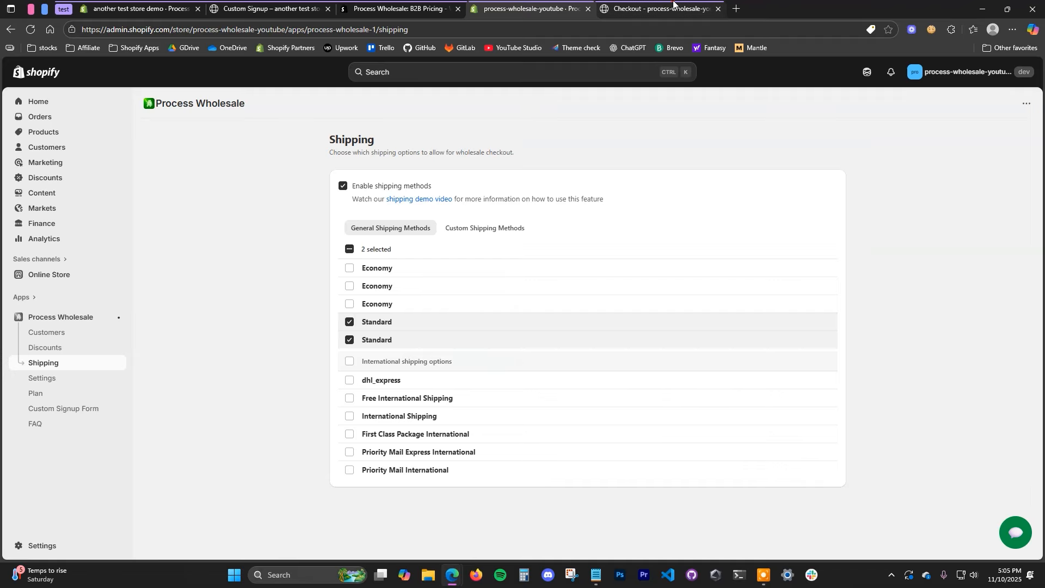
left_click(673, 4)
left_click(514, 5)
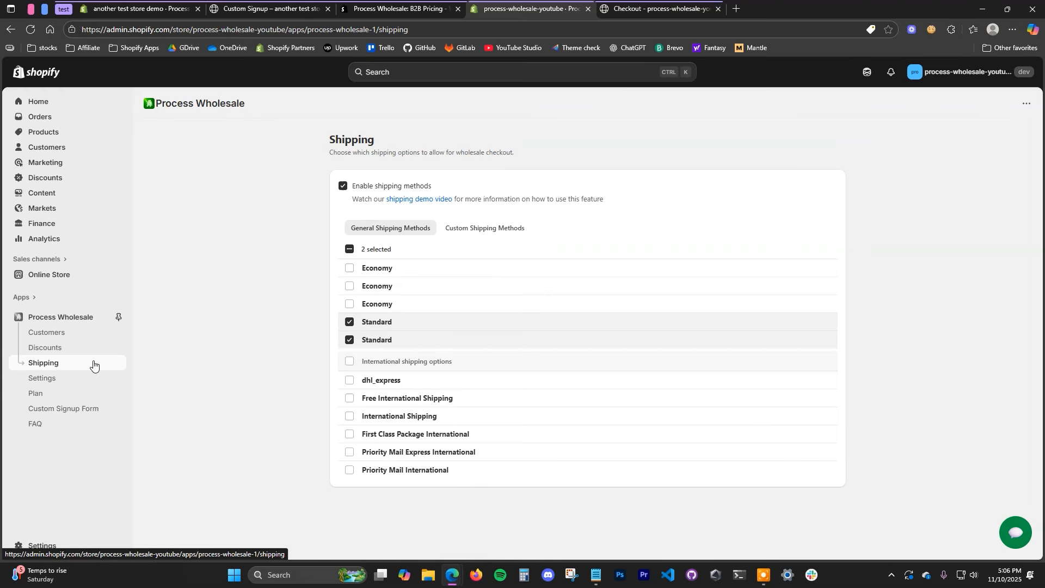
Step: In the app's Checkout rules, turn on both minimum order amount and minimum order quantity
left_click(59, 379)
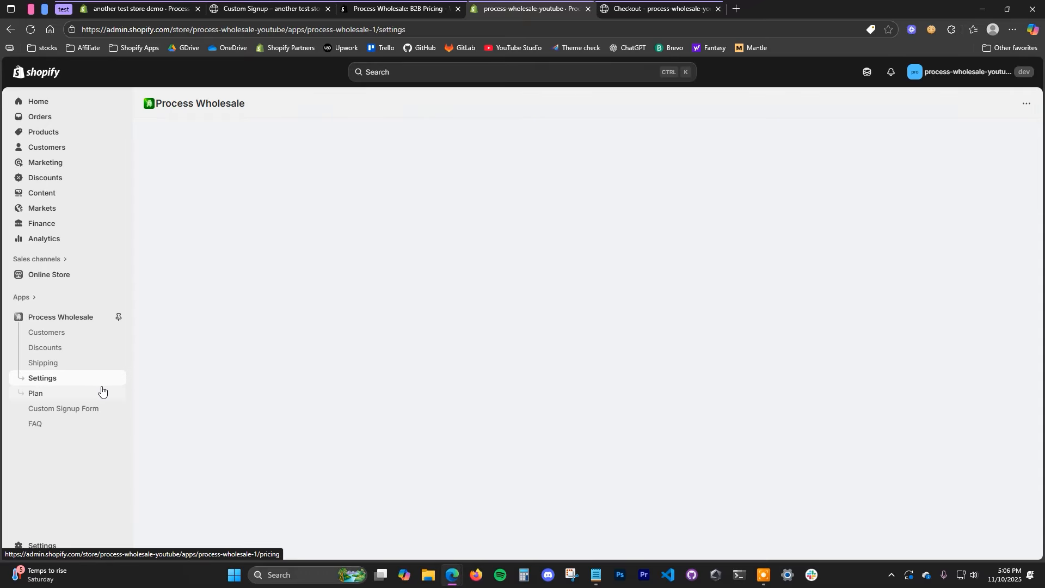
left_click(396, 243)
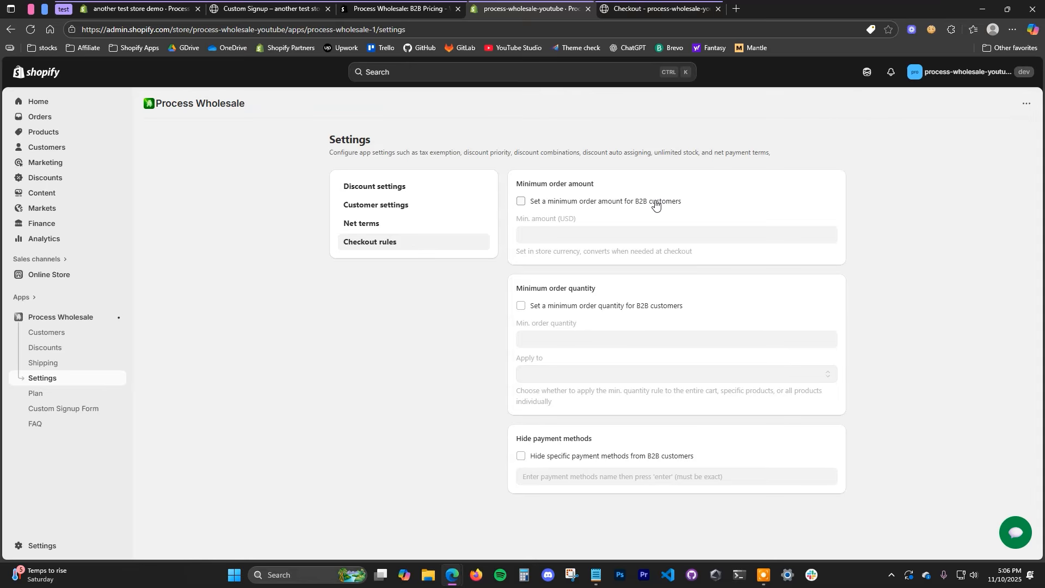
left_click(592, 203)
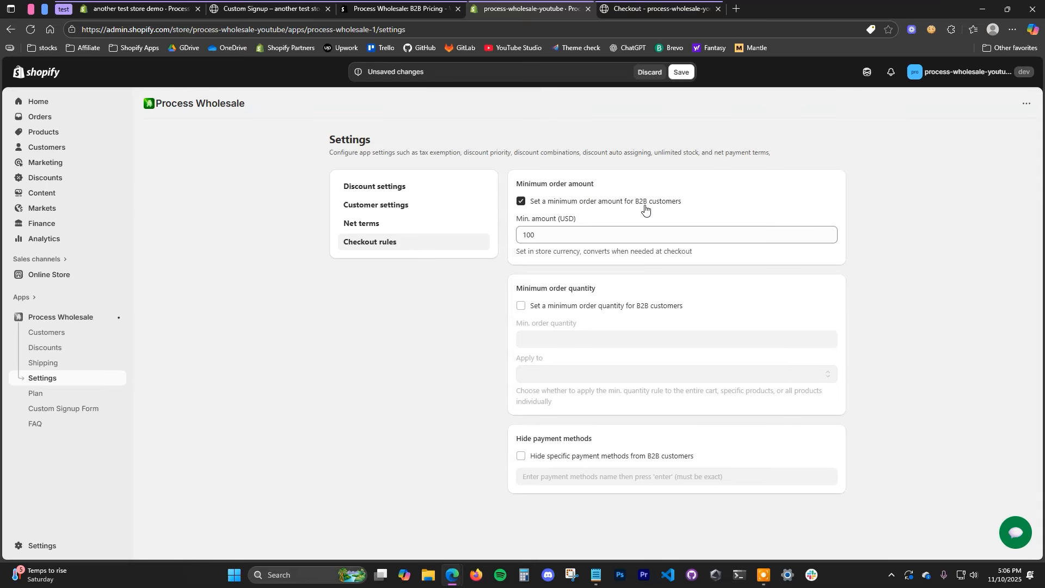
left_click(581, 310)
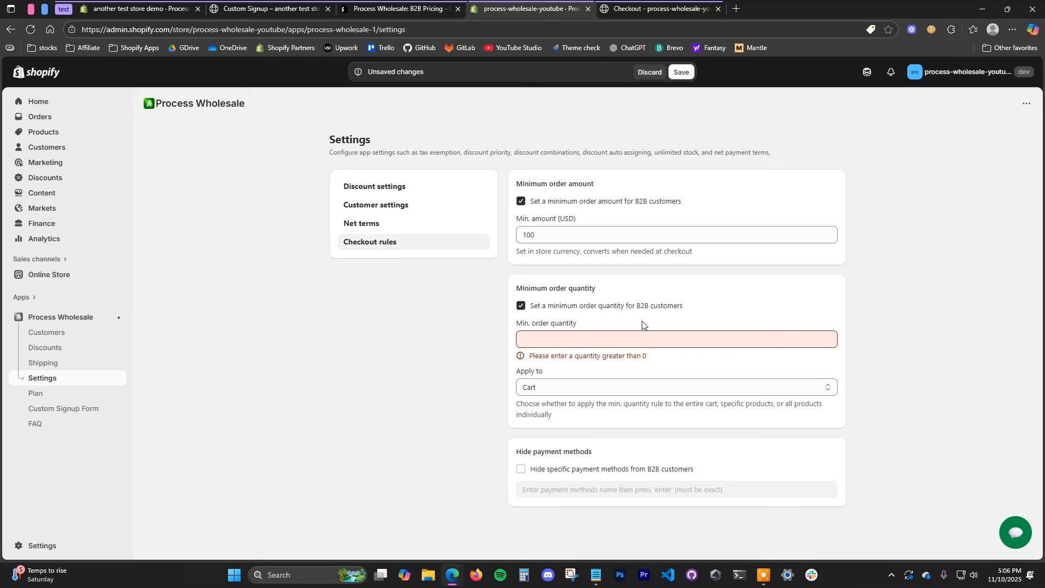
left_click(578, 237)
Step: Check the checkout's $7,521.80 subtotal and $6,536.52 order total
key("ctrl+Tab")
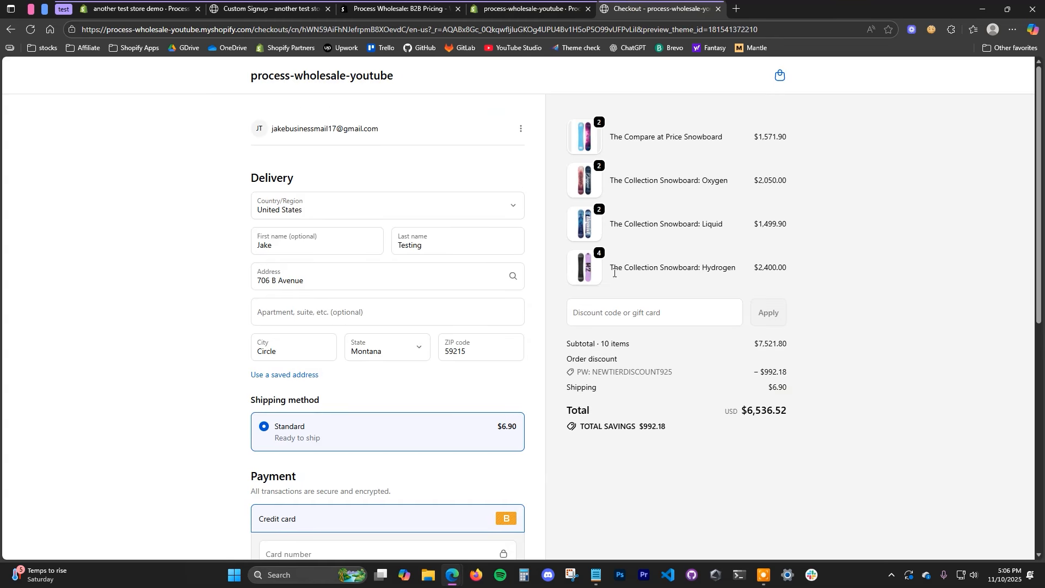
left_click(542, 10)
key("ctrl+Tab")
left_click_drag(756, 345, 805, 352)
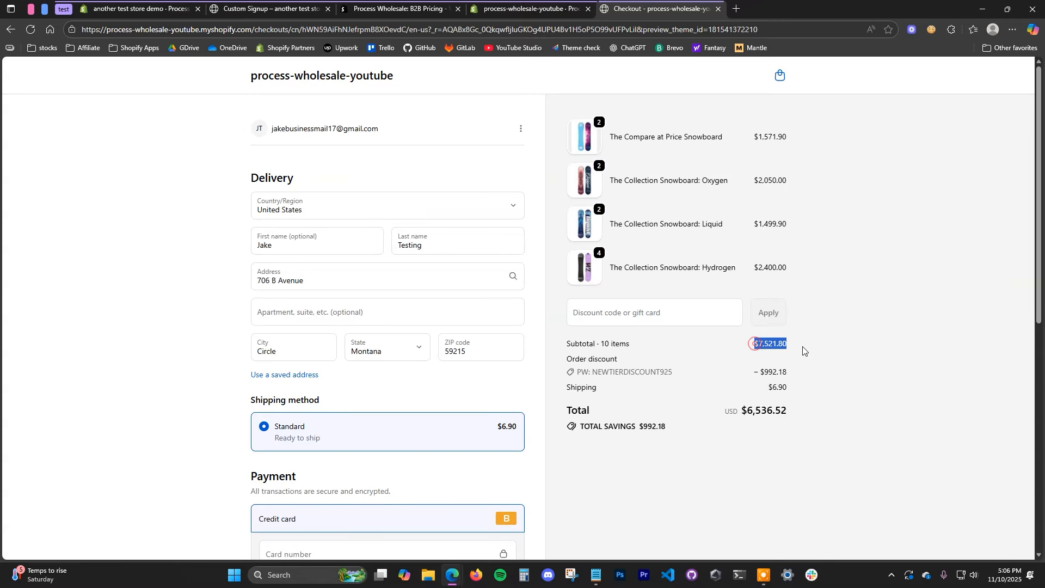
left_click_drag(748, 416, 799, 416)
left_click(757, 426)
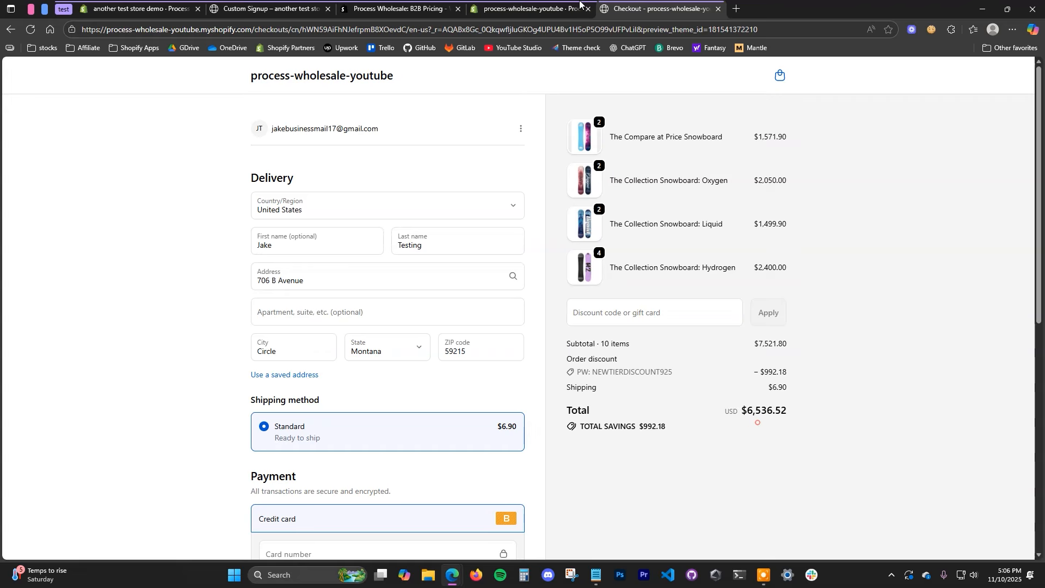
key("ctrl+shift+Tab")
Step: Save a 10000 USD minimum order amount with the quantity rule off, and confirm checkout's minimum-amount warning
left_click_drag(554, 234, 505, 235)
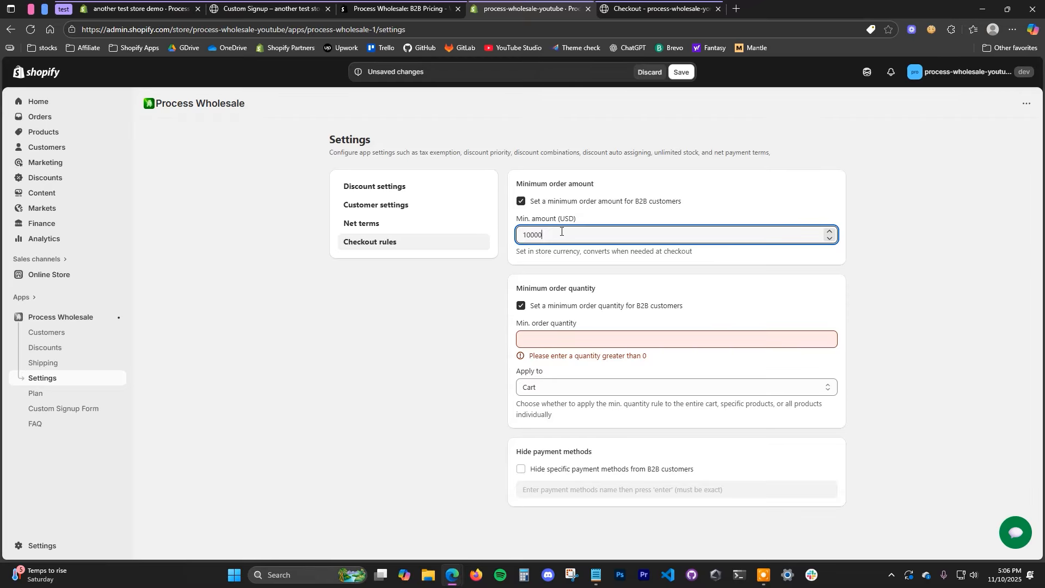
left_click(904, 308)
left_click(639, 306)
left_click(682, 74)
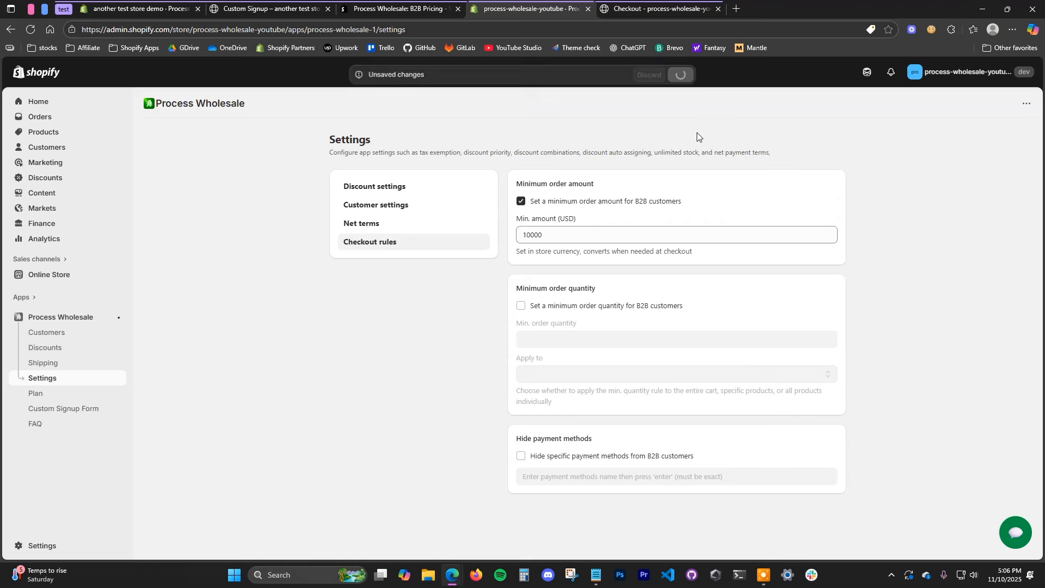
left_click(656, 8)
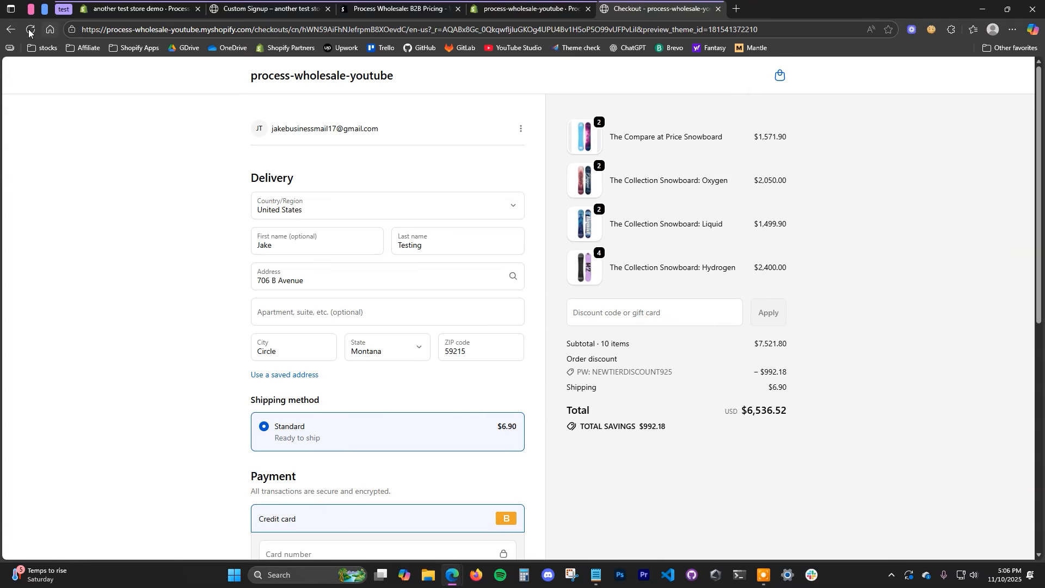
key("F5")
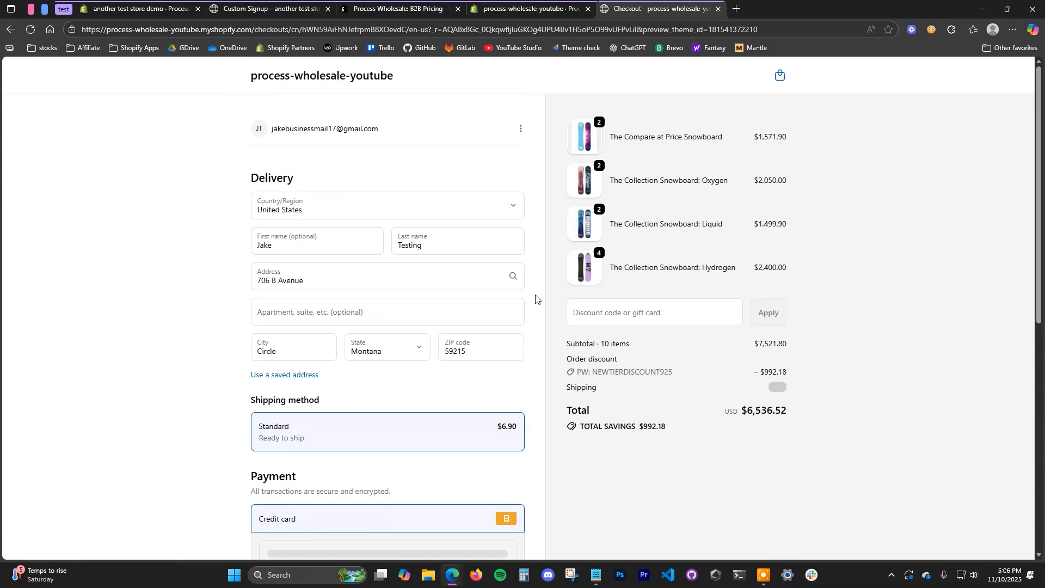
left_click_drag(288, 131, 481, 131)
left_click(456, 129)
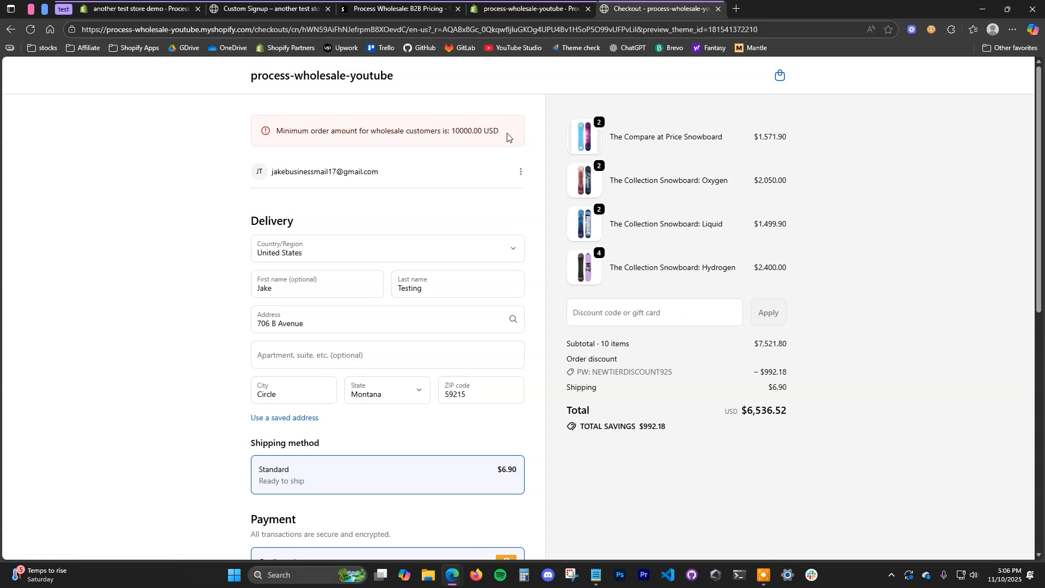
left_click(522, 7)
Step: Switch from the minimum order amount rule to the minimum order quantity rule
left_click(582, 203)
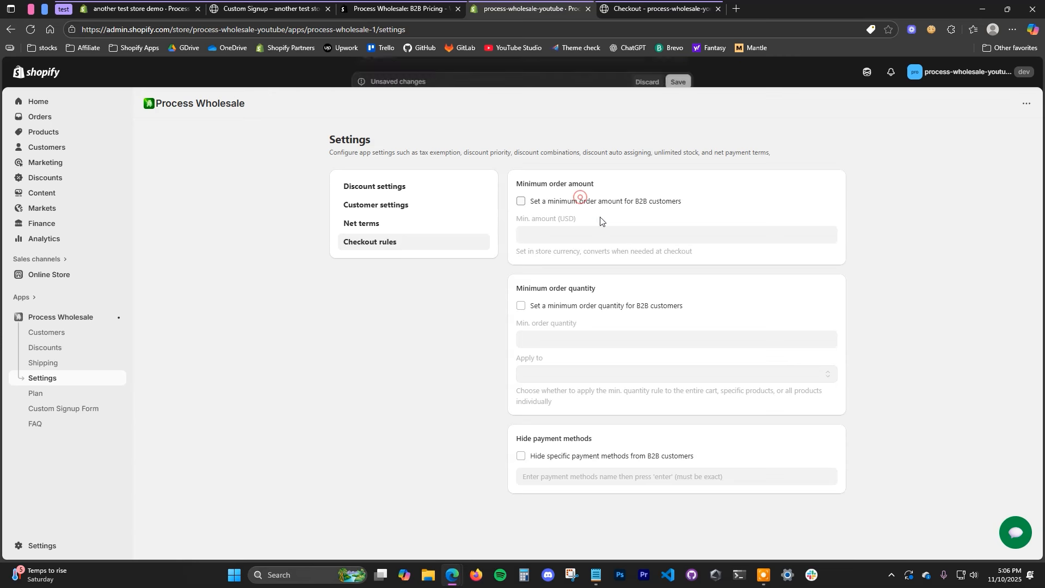
left_click(607, 308)
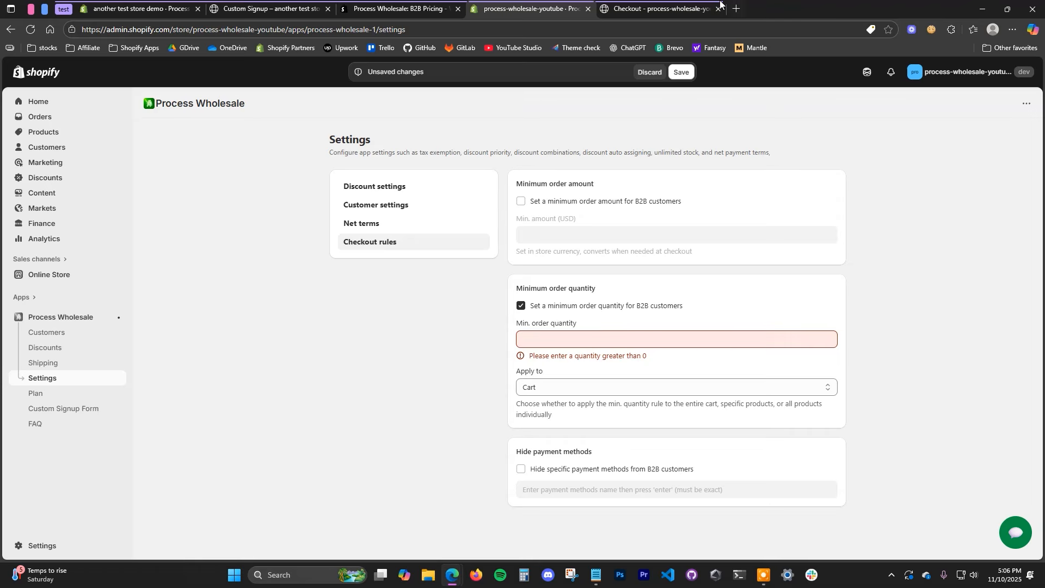
left_click(720, 1)
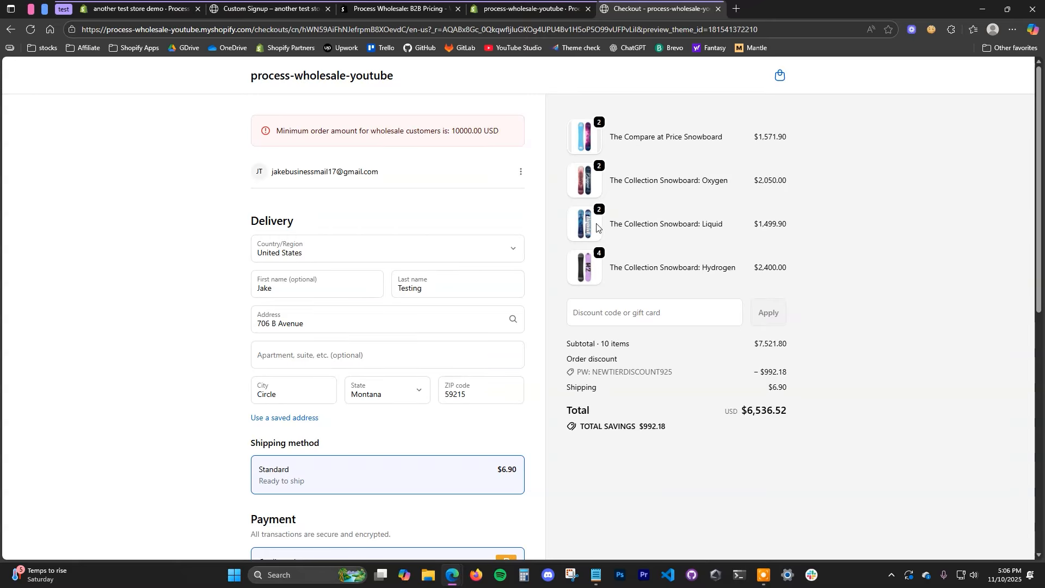
left_click(571, 11)
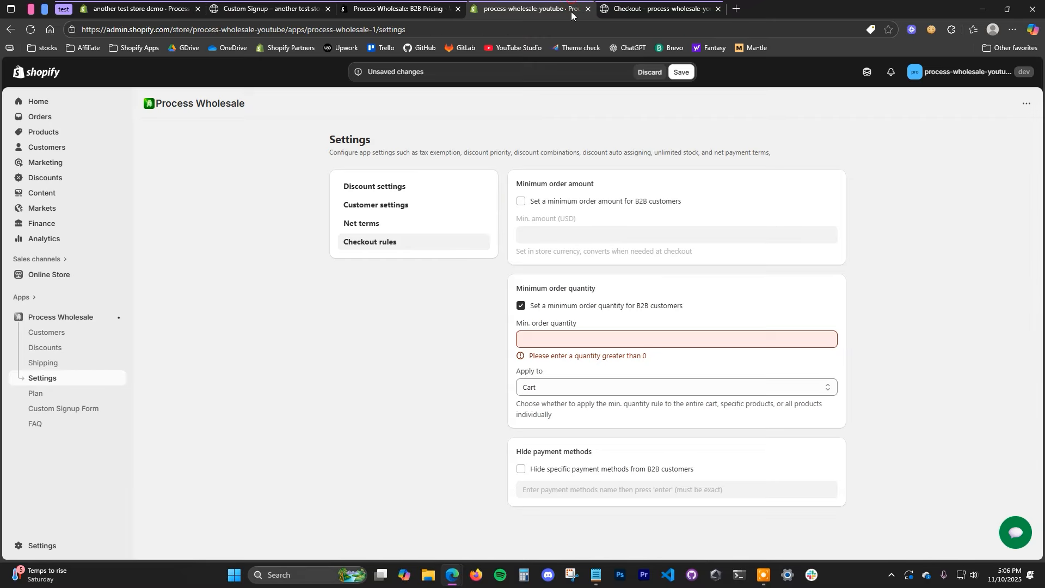
Step: Set a minimum order quantity of 5 for all products, save, and reload the checkout
left_click(568, 387)
left_click(568, 432)
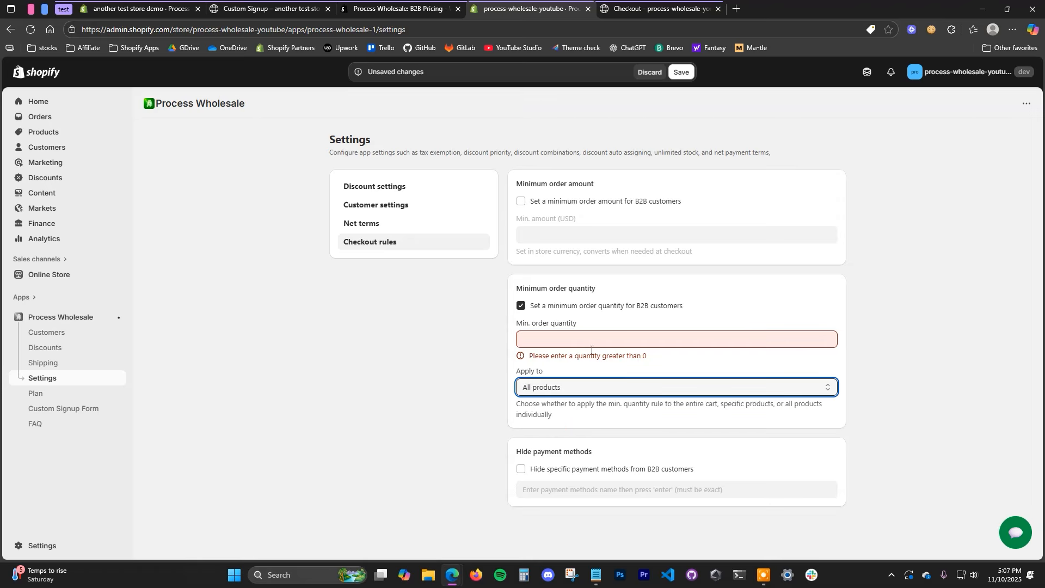
left_click(563, 343)
type("5")
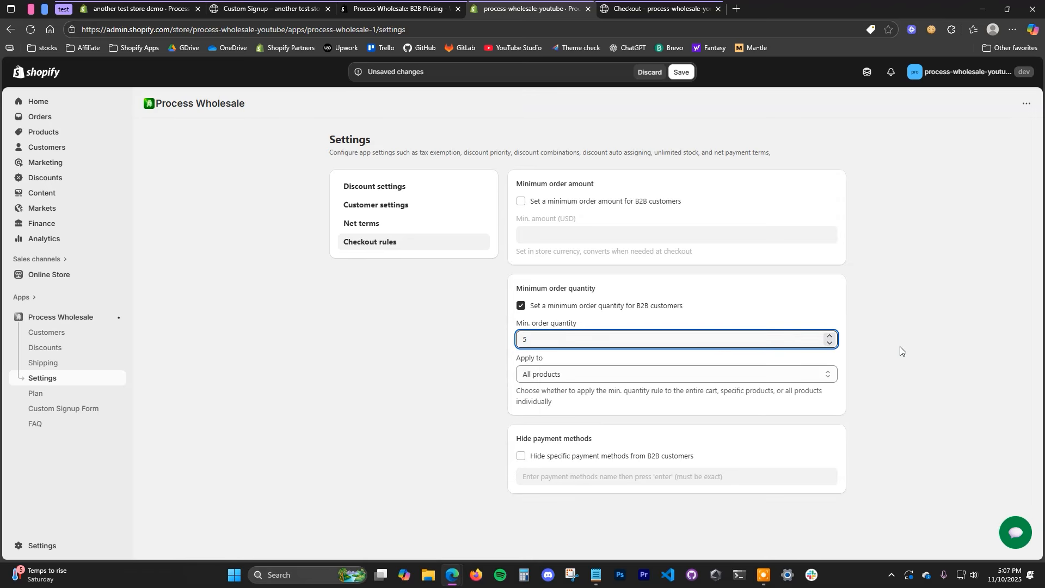
left_click(900, 351)
left_click(682, 74)
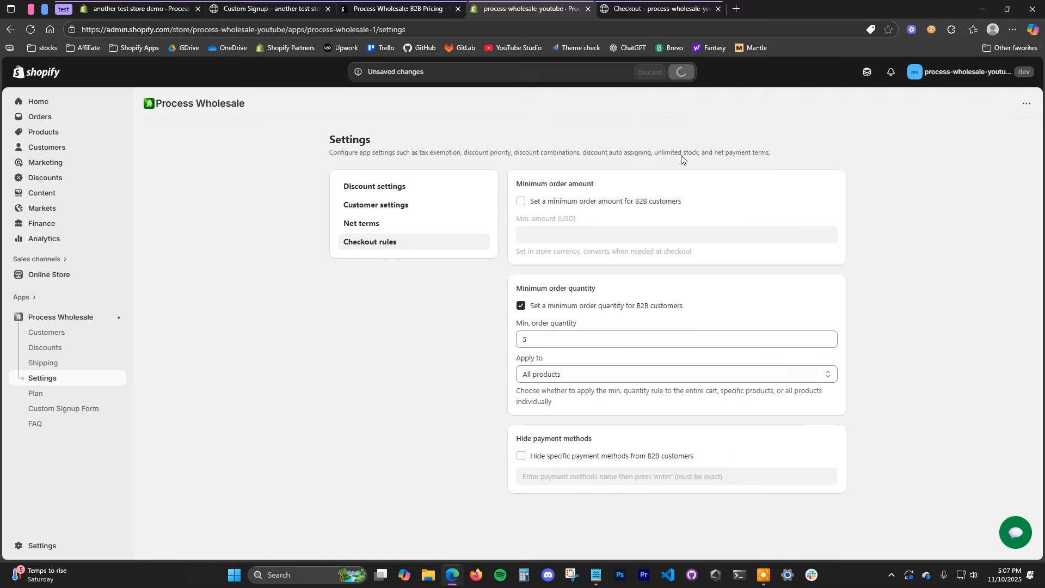
left_click(657, 10)
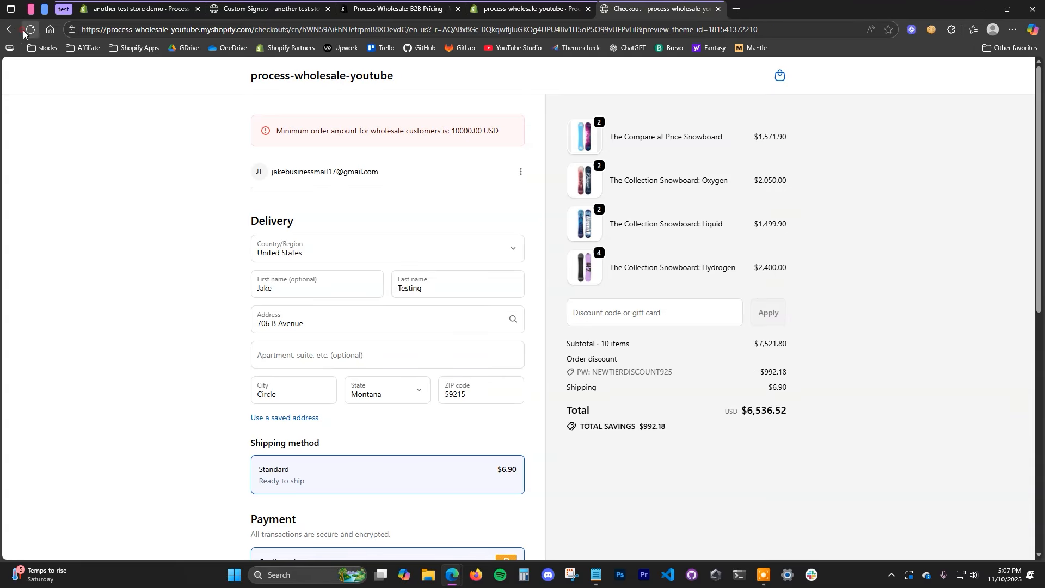
left_click(23, 32)
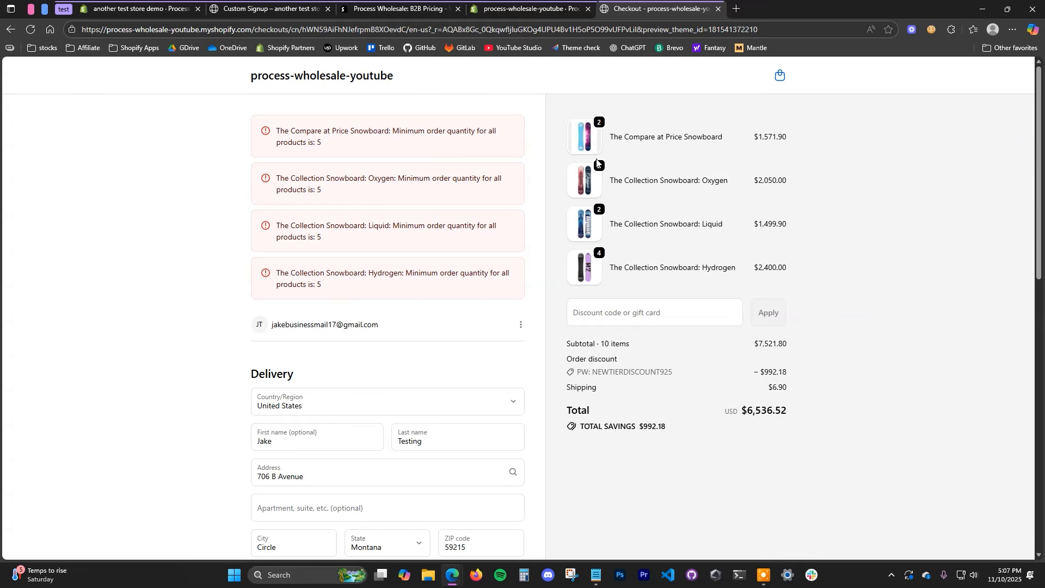
Step: Lower the minimum order quantity from 5 to 4 so checkout flags only the three snowboards
left_click(534, 6)
double_click(547, 338)
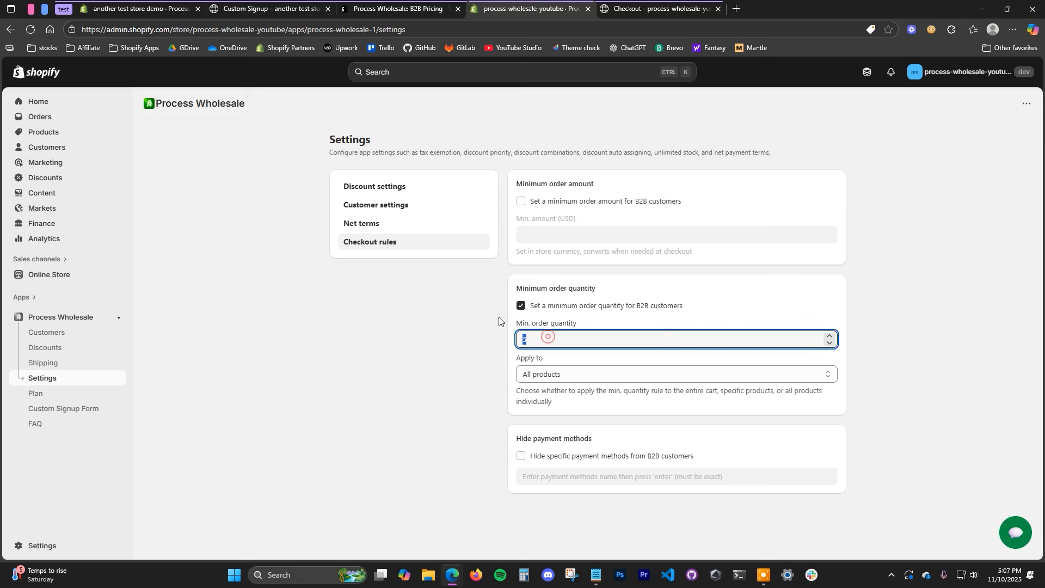
left_click(31, 30)
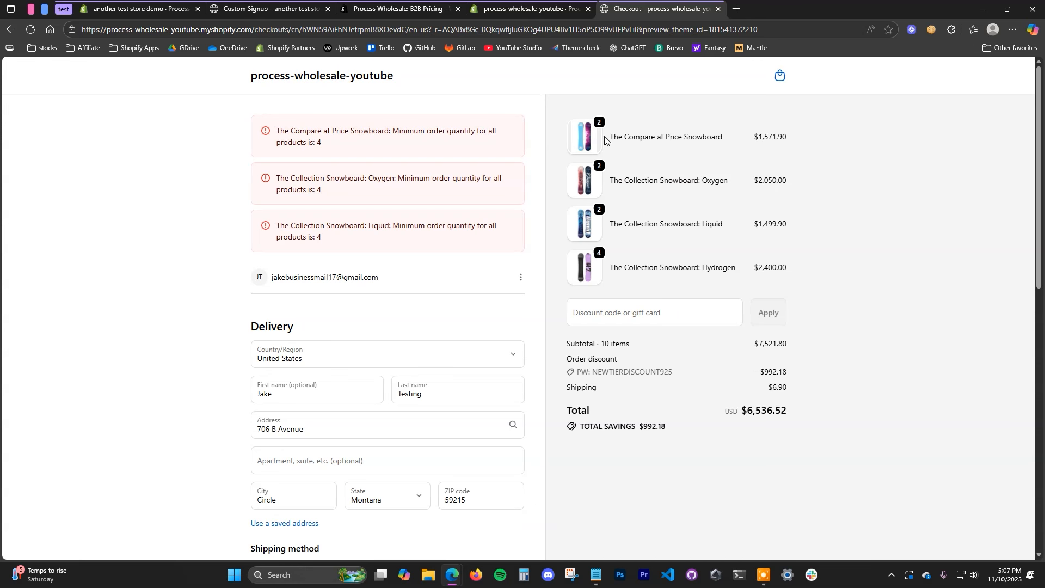
left_click(525, 4)
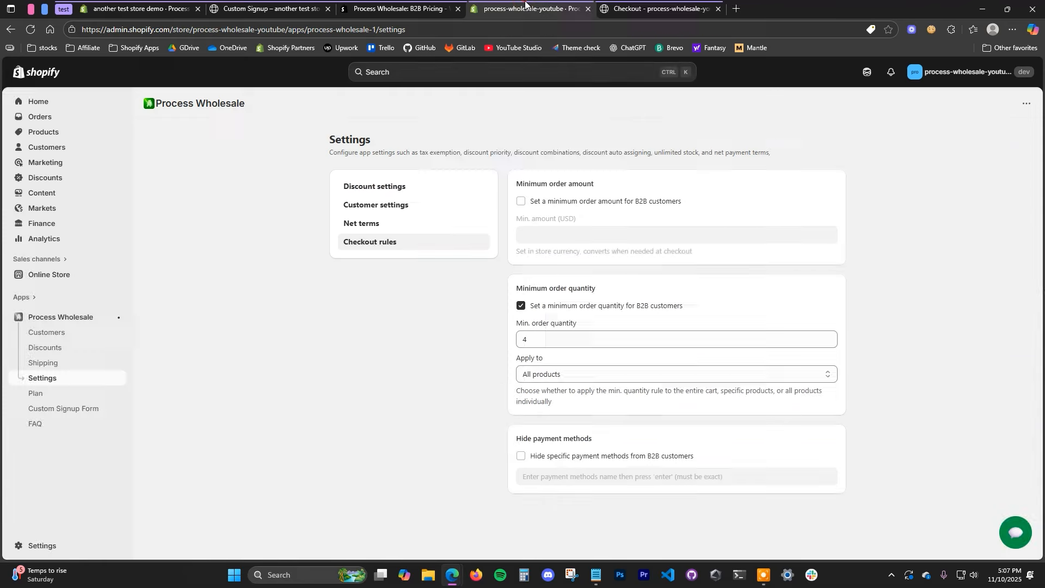
Step: Switch off the minimum quantity rule, review checkout's payment options, and begin choosing a payment method to hide
left_click(598, 310)
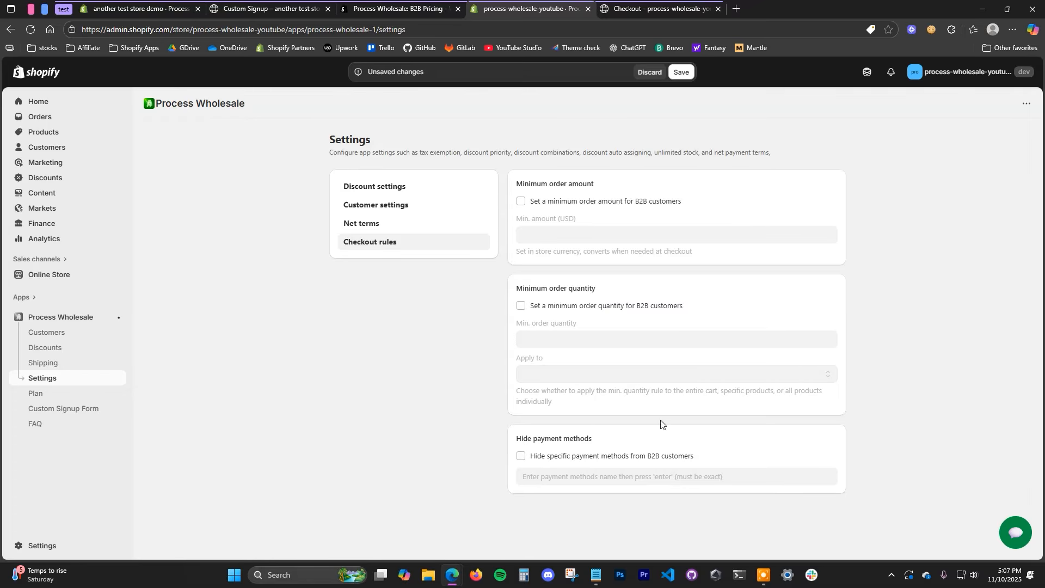
left_click(602, 457)
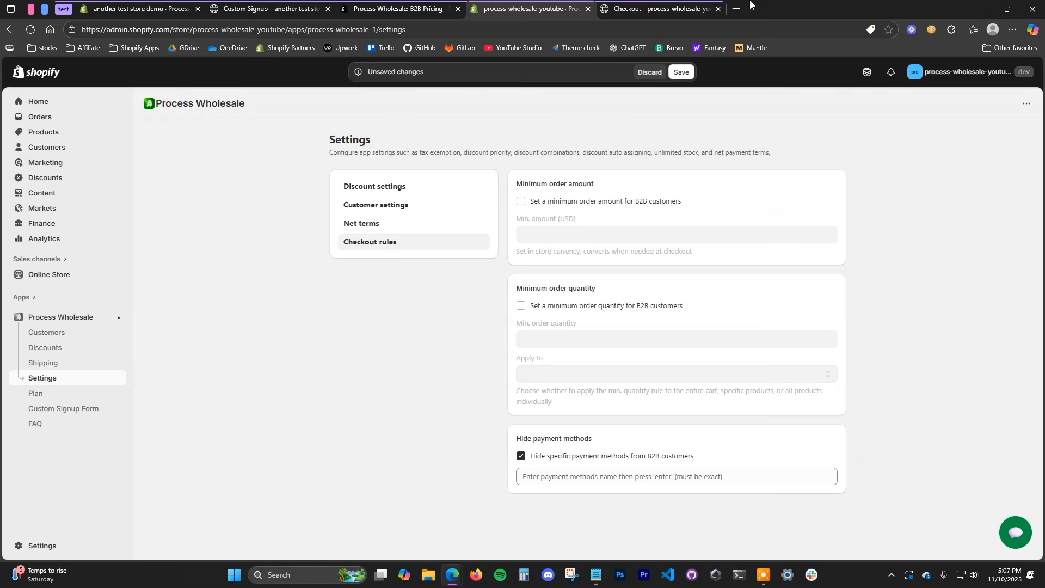
left_click(658, 9)
scroll(552, 316, "down", 9)
scroll(382, 446, "down", 2)
scroll(389, 425, "up", 1)
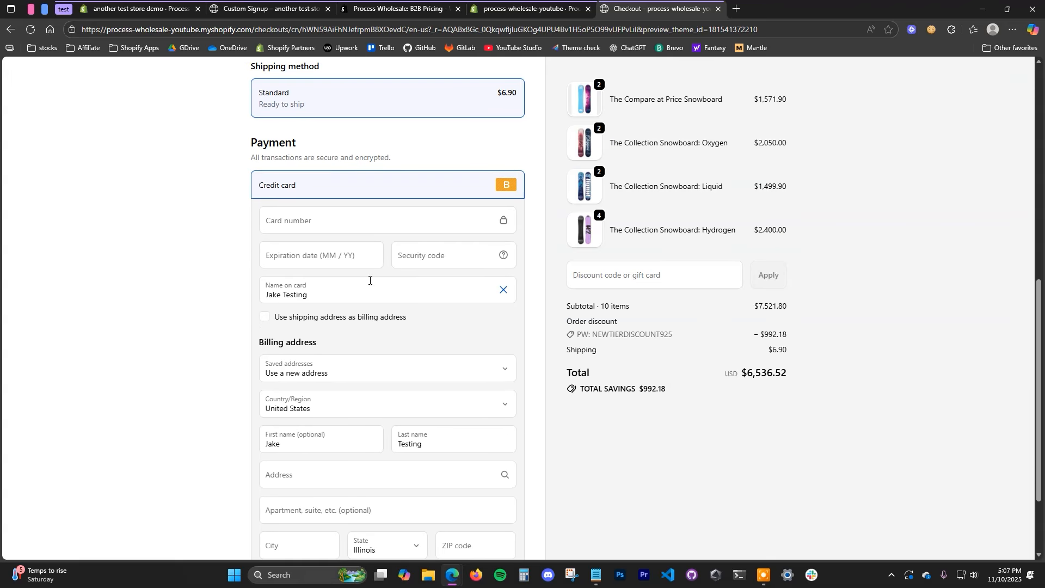
scroll(401, 353, "down", 2)
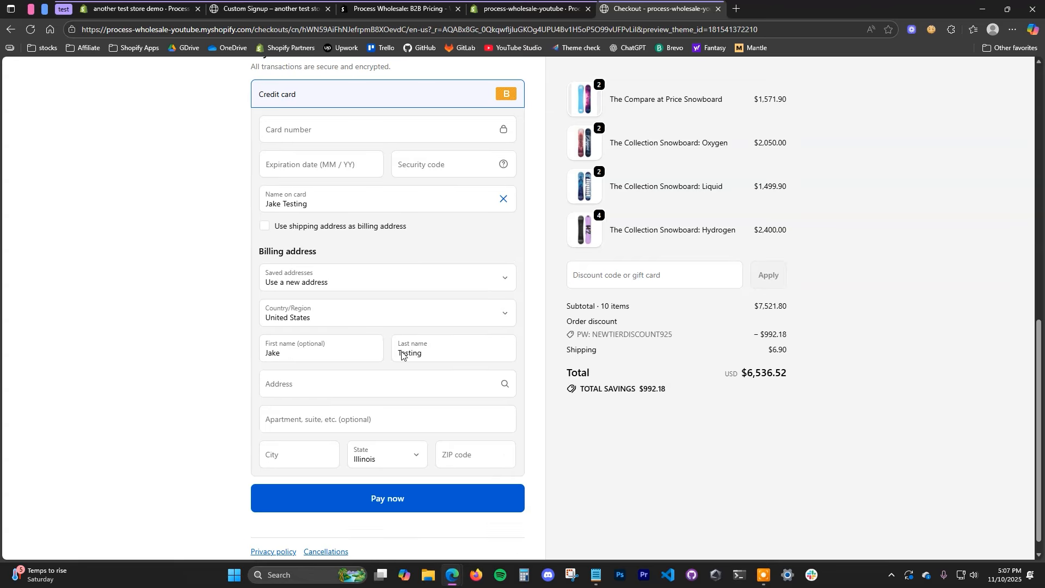
scroll(418, 354, "up", 3)
scroll(379, 319, "down", 3)
scroll(392, 320, "up", 2)
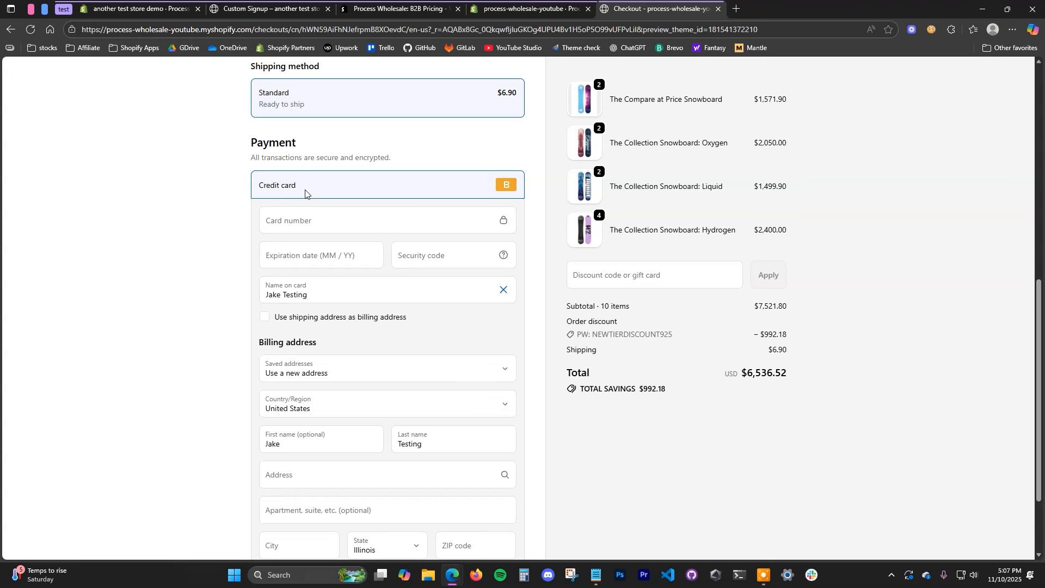
scroll(444, 349, "down", 2)
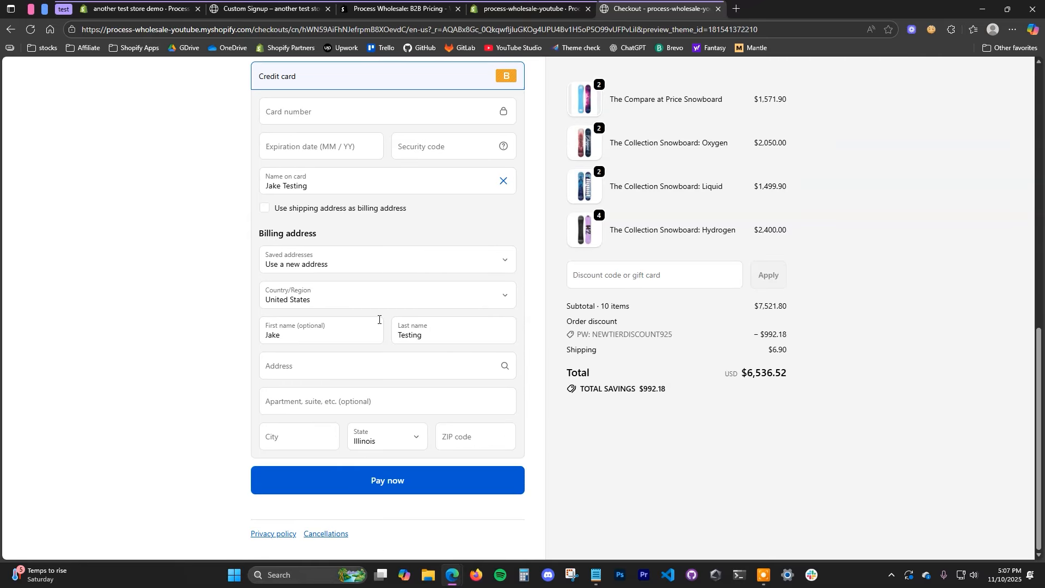
scroll(420, 242, "up", 2)
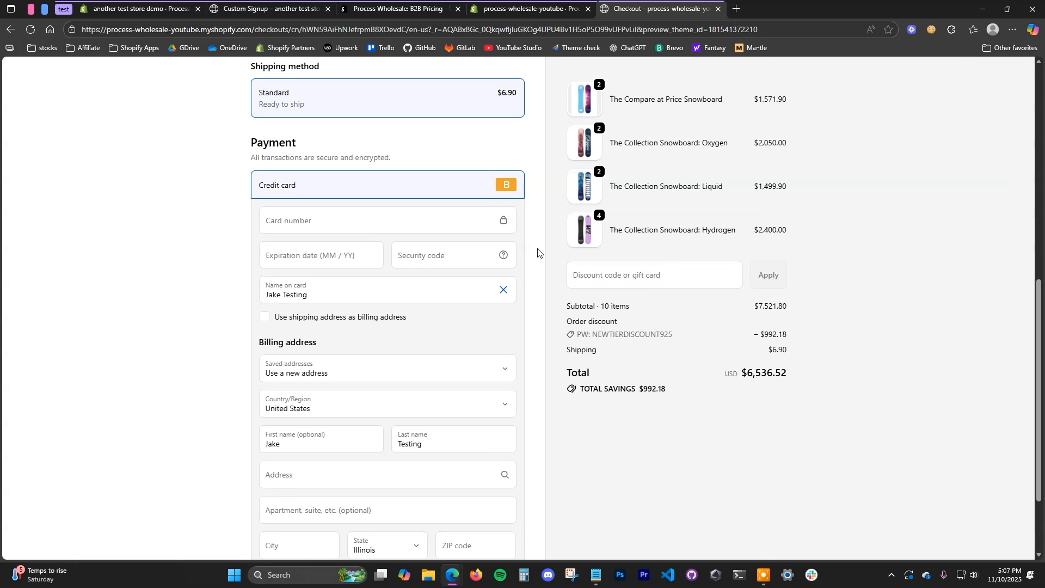
left_click(551, 6)
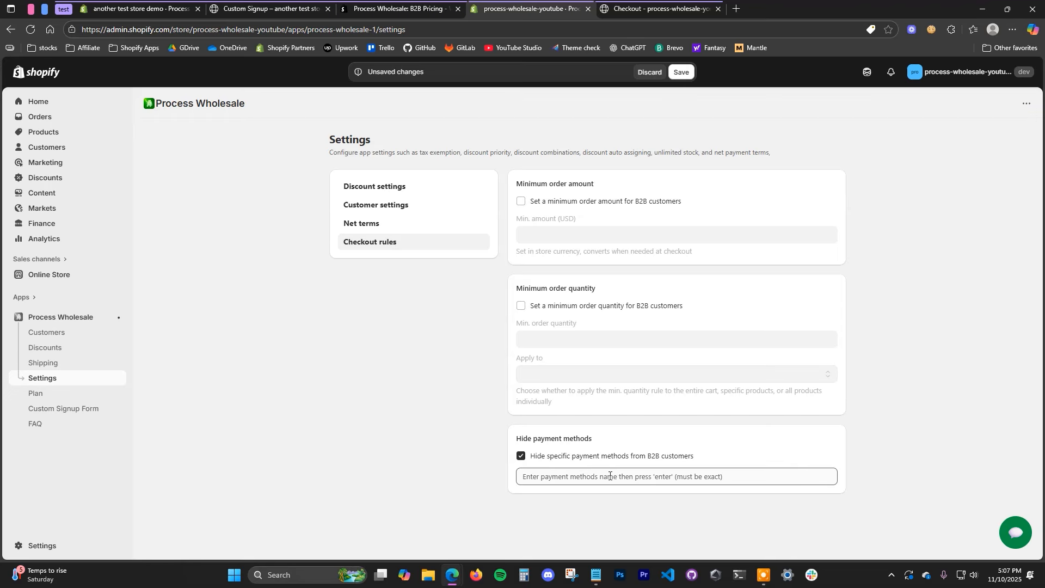
left_click(636, 480)
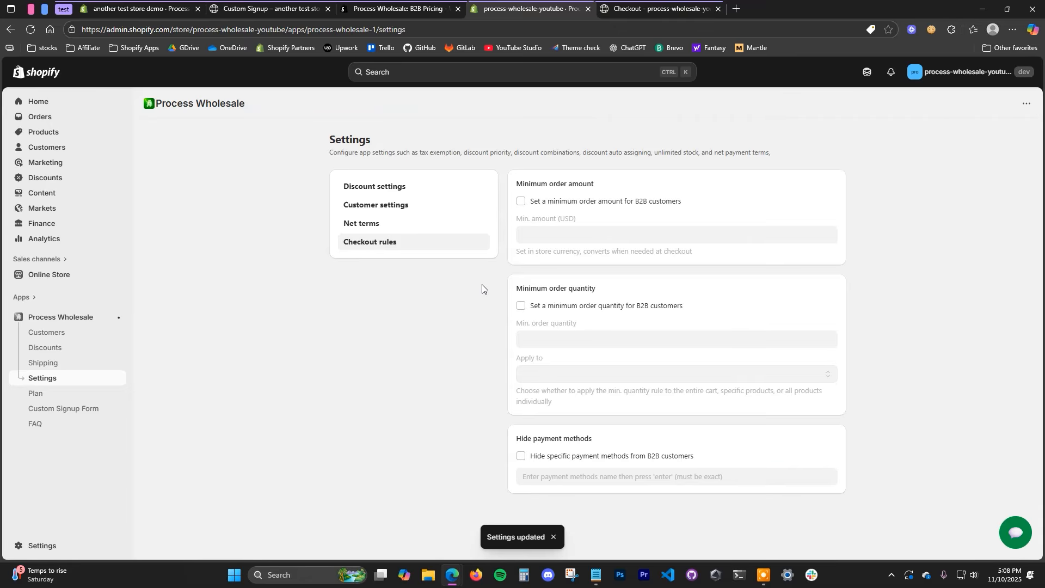
Step: In Customer settings, look over the Auto assign tags list without adding any tags
left_click(401, 206)
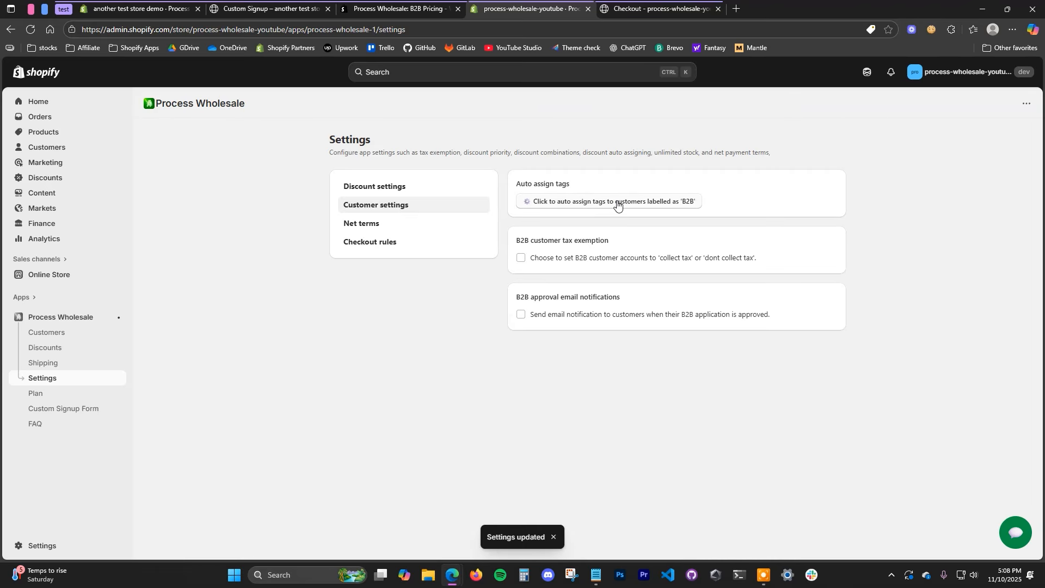
left_click(616, 201)
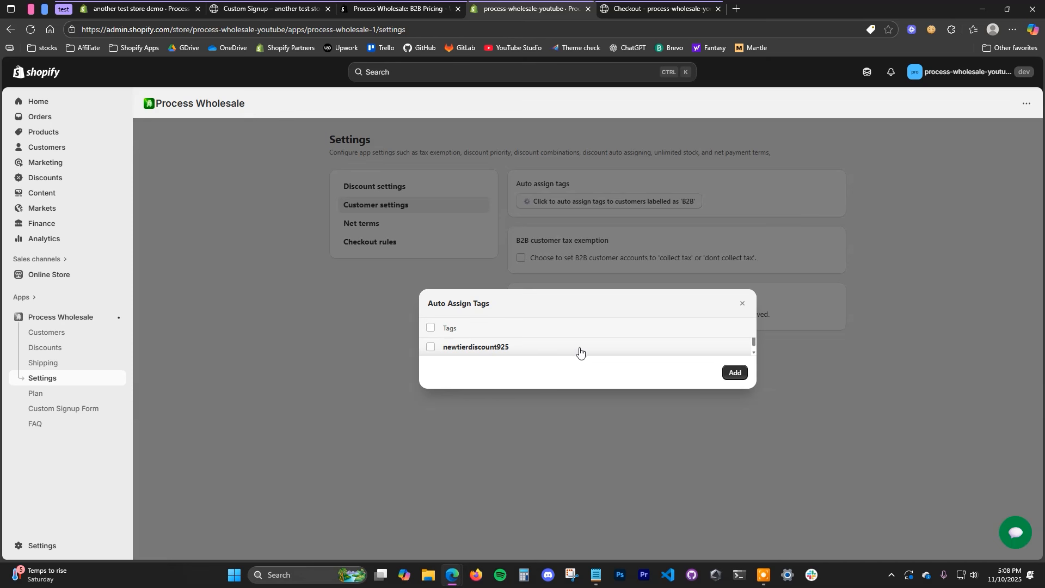
left_click(743, 304)
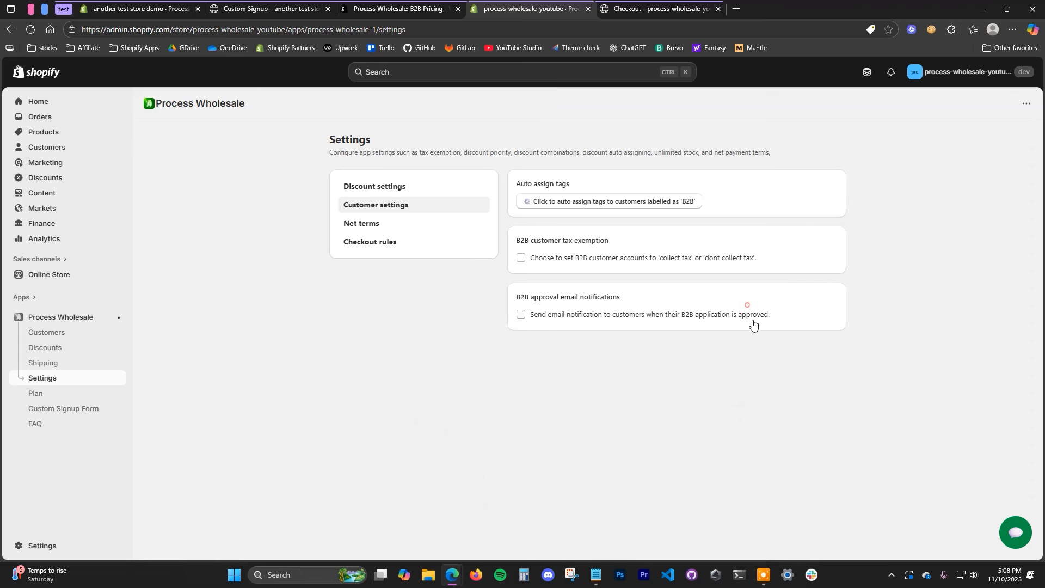
left_click_drag(521, 241, 674, 229)
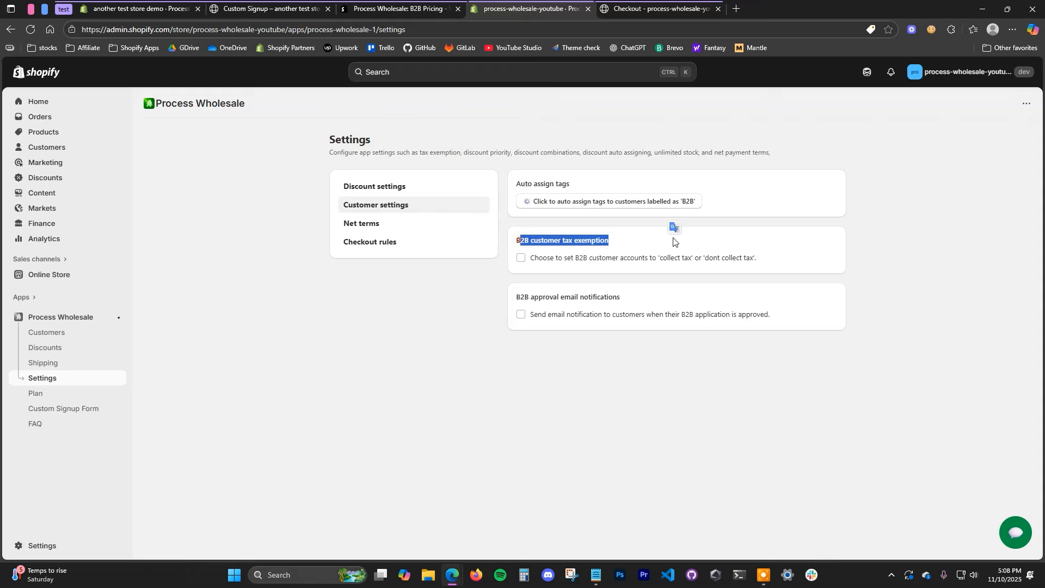
left_click(626, 241)
Step: Enable B2B customer tax exemption and B2B approval email notifications
left_click(593, 257)
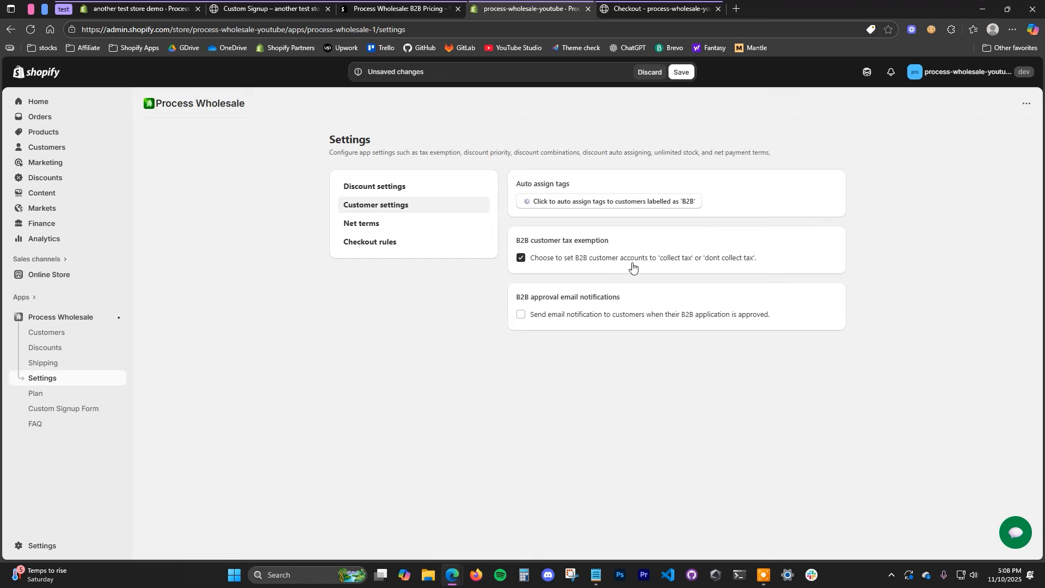
left_click(578, 263)
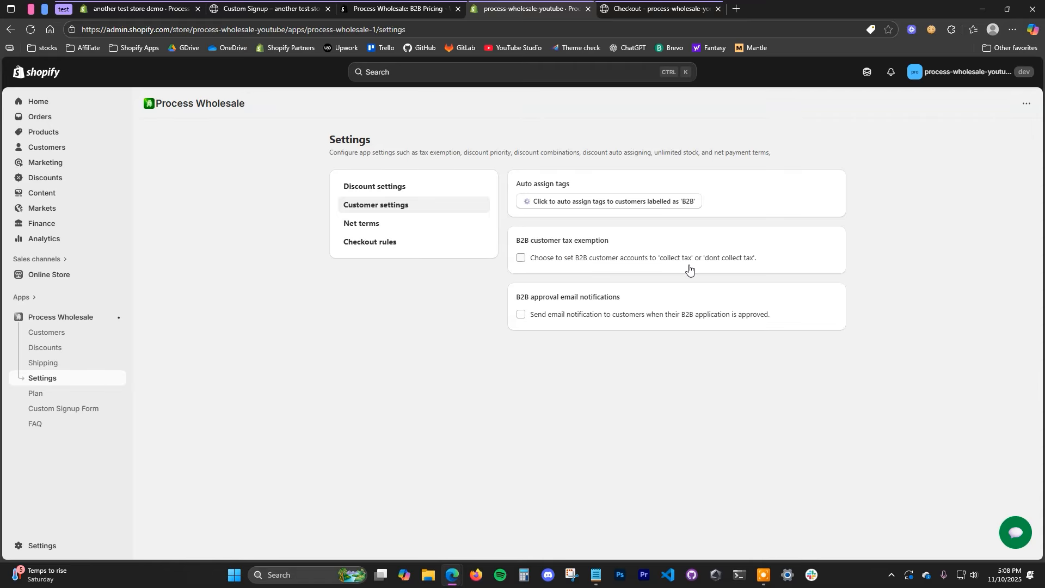
left_click(568, 262)
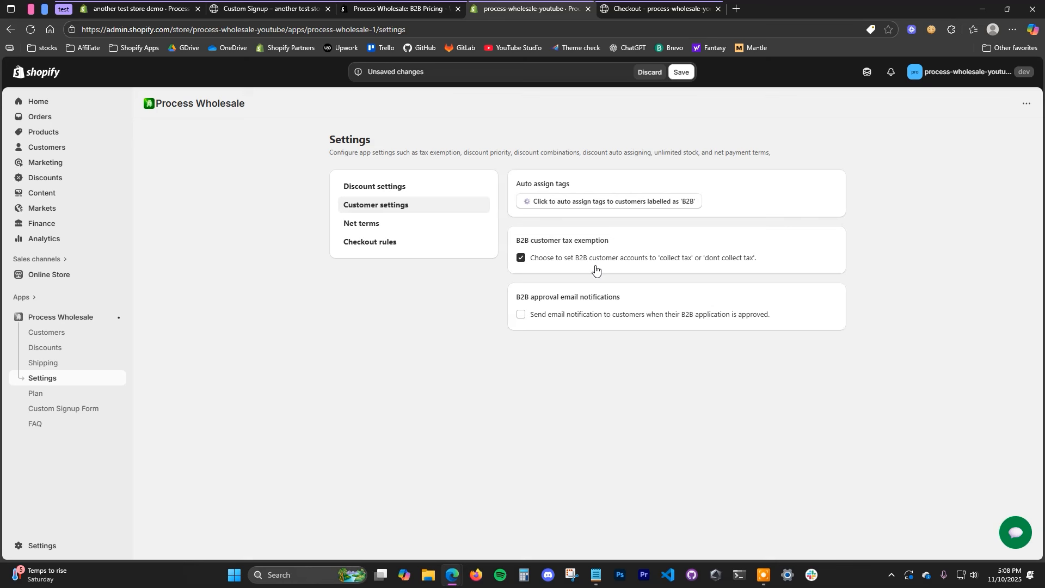
left_click(571, 319)
left_click(376, 223)
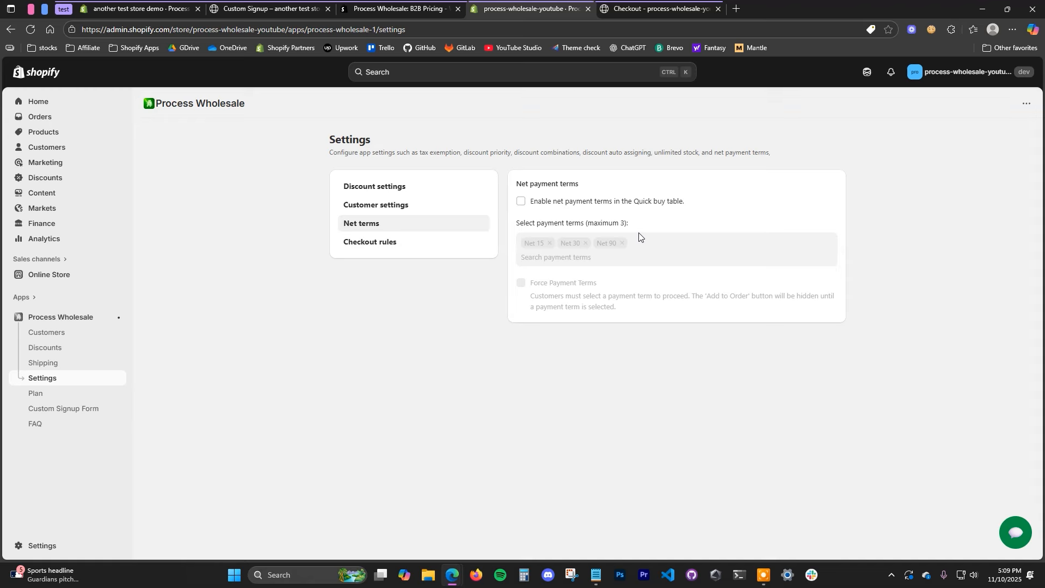
Step: Enable Quick buy net payment terms, offering Net 15, Net 30 and Net 90
left_click(598, 205)
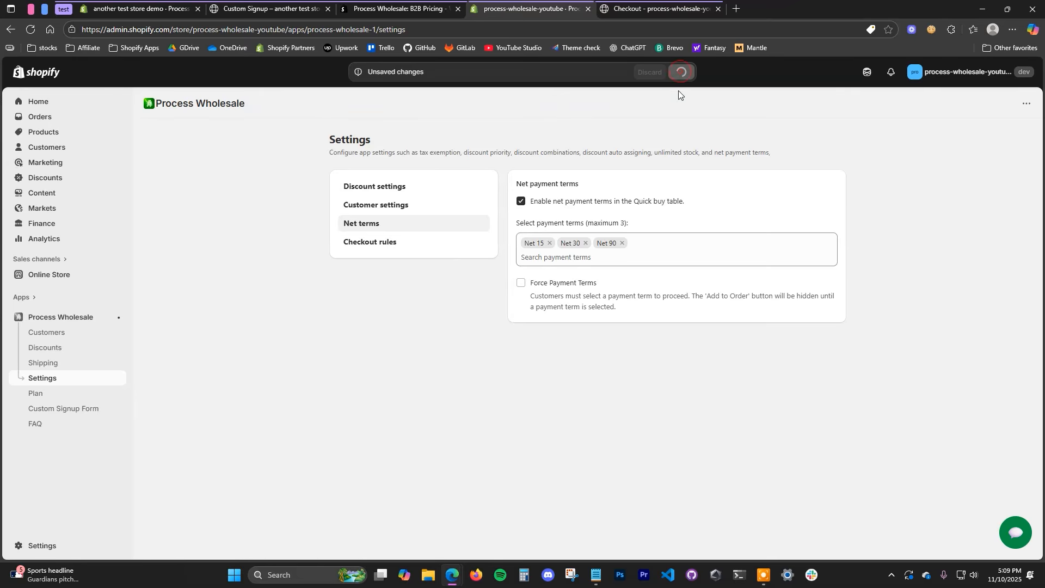
scroll(814, 397, "down", 1)
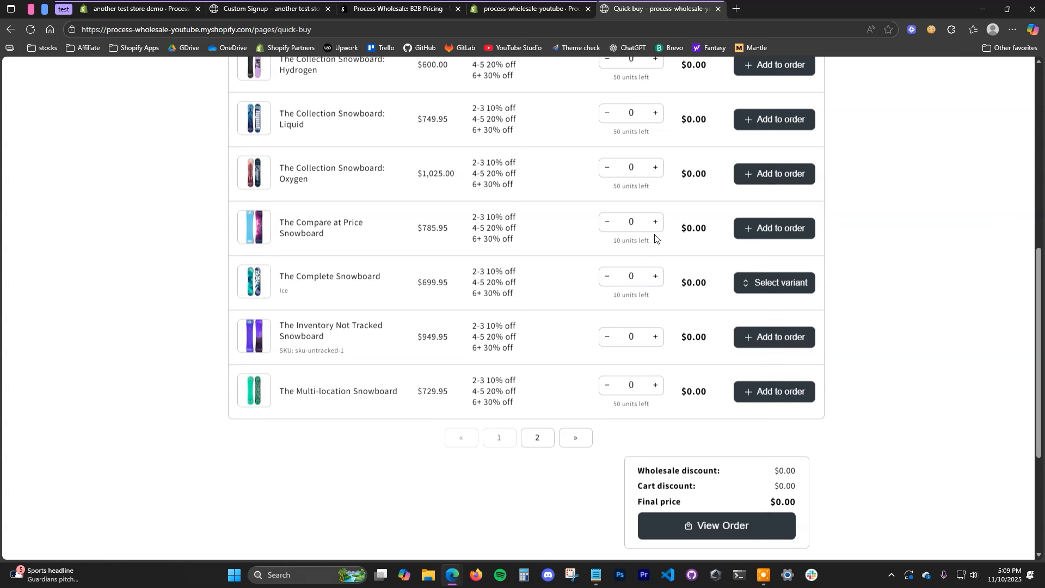
Step: Add two Oxygen snowboards via Quick buy and check out on Net 15 terms ($1,845.00 due Nov 25)
left_click(655, 169)
left_click(656, 168)
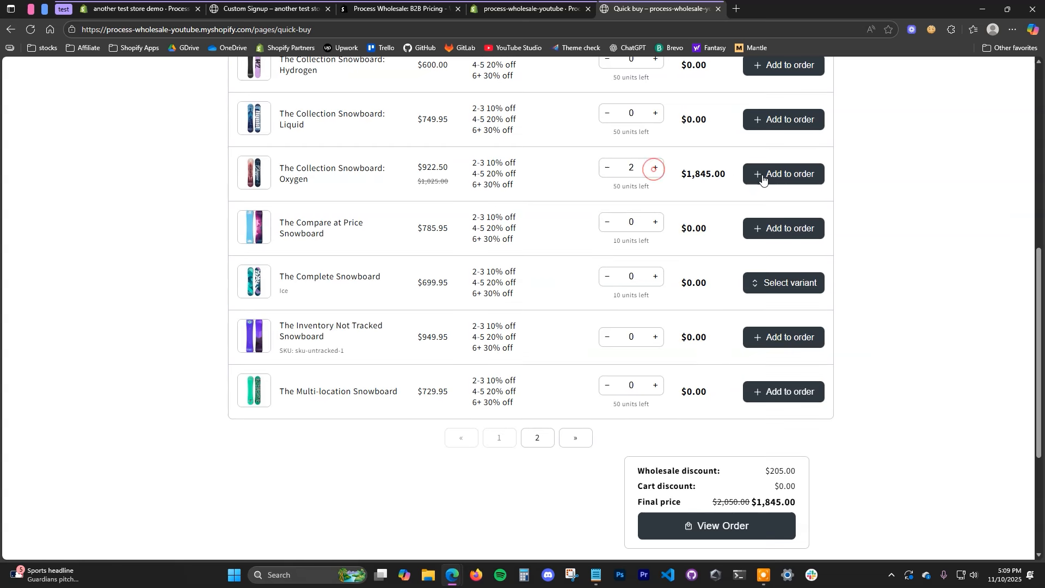
left_click(702, 525)
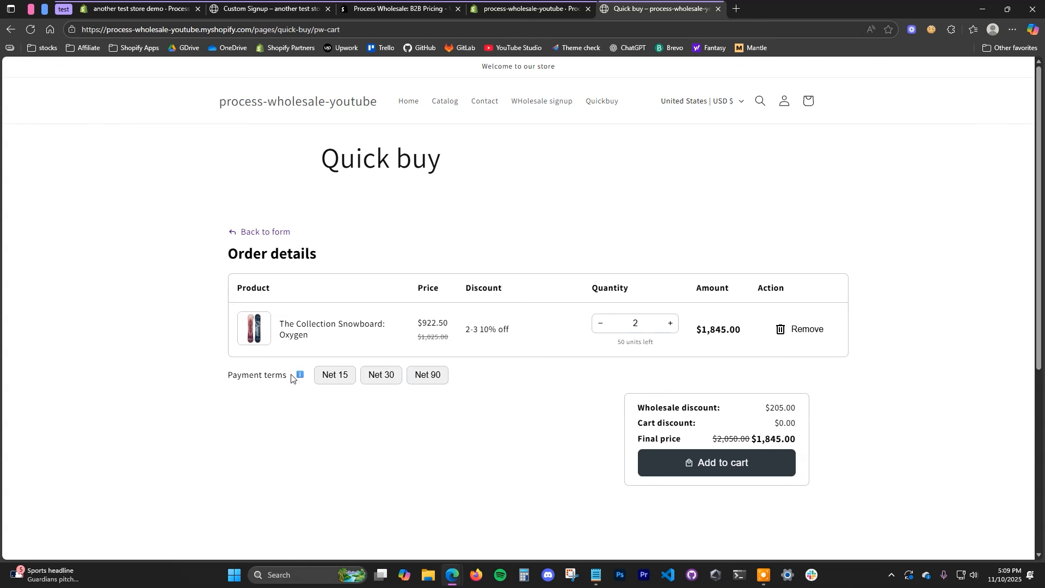
scroll(462, 408, "down", 1)
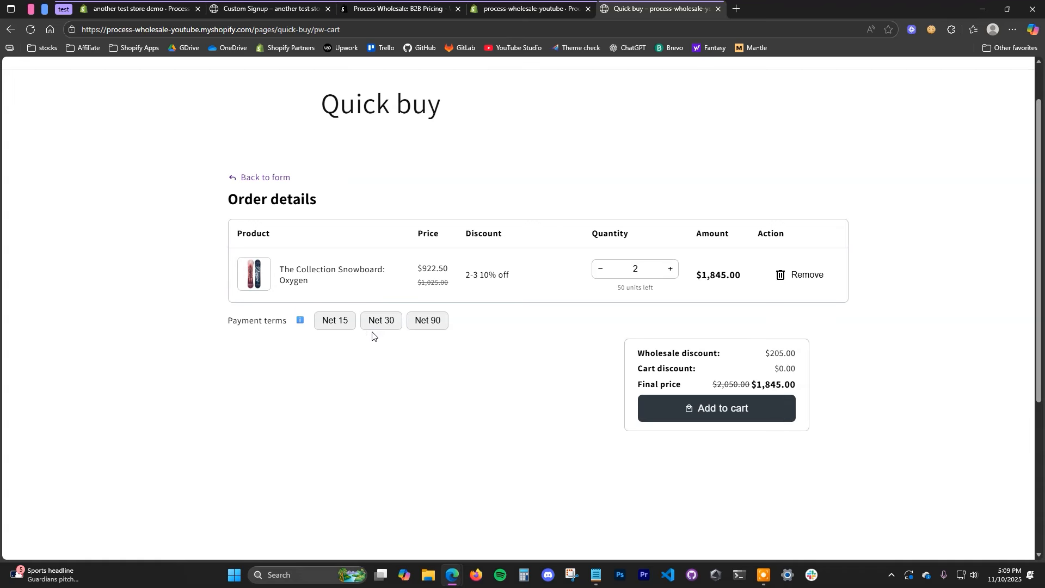
scroll(846, 144, "up", 1)
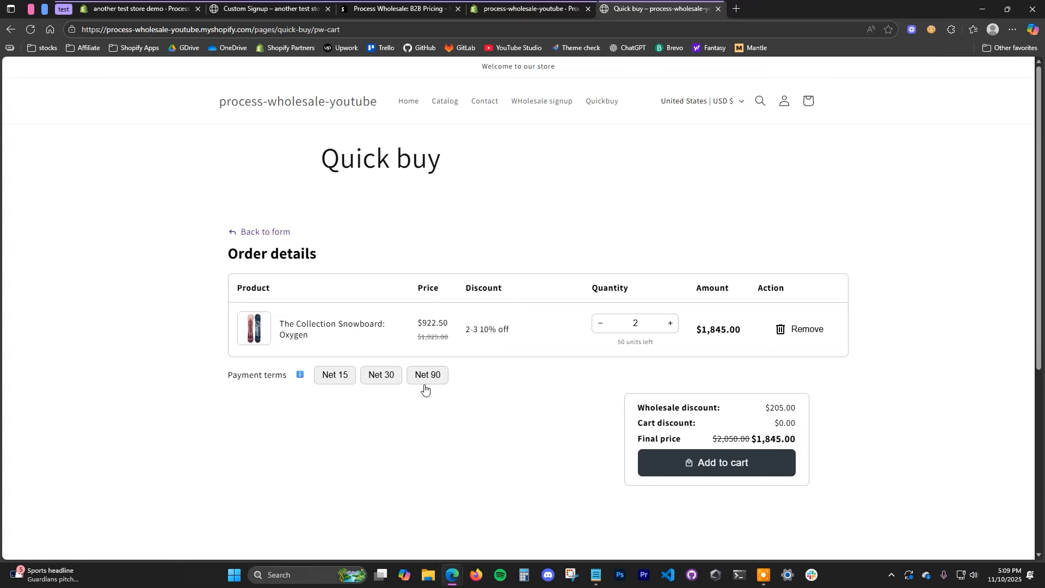
left_click(344, 376)
scroll(501, 417, "down", 2)
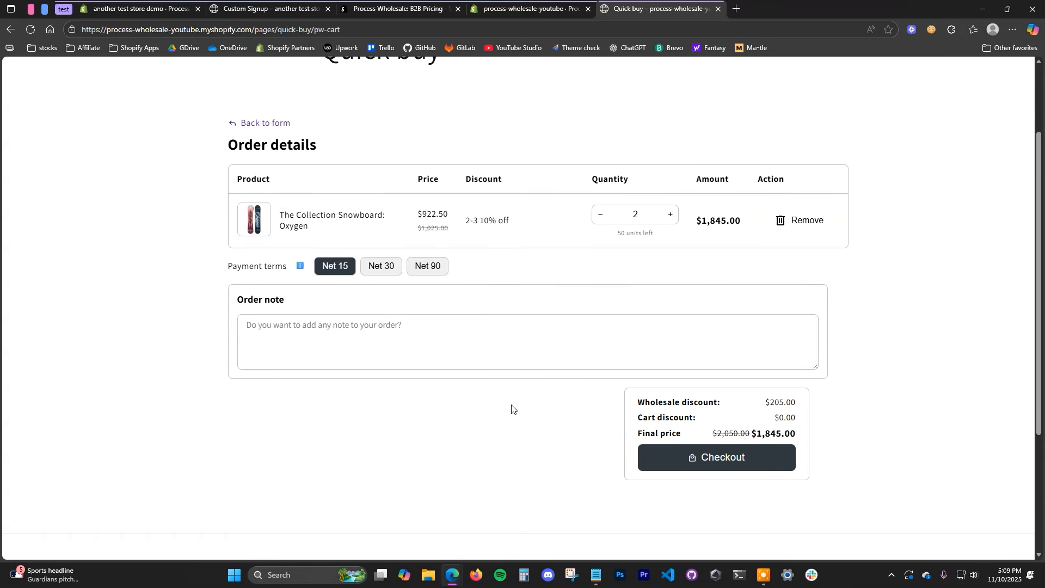
left_click(386, 269)
left_click(427, 270)
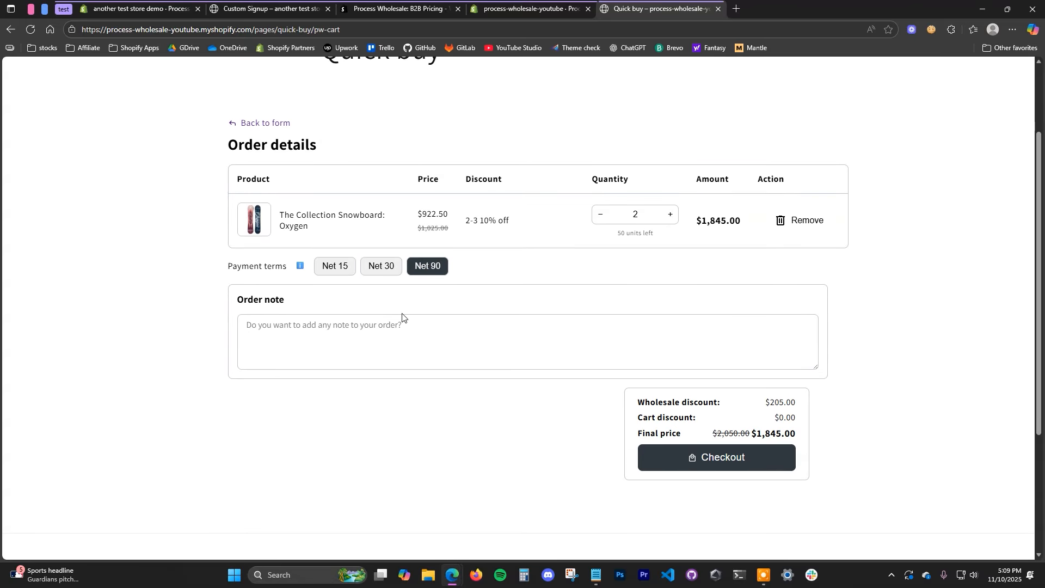
left_click(384, 271)
left_click(343, 271)
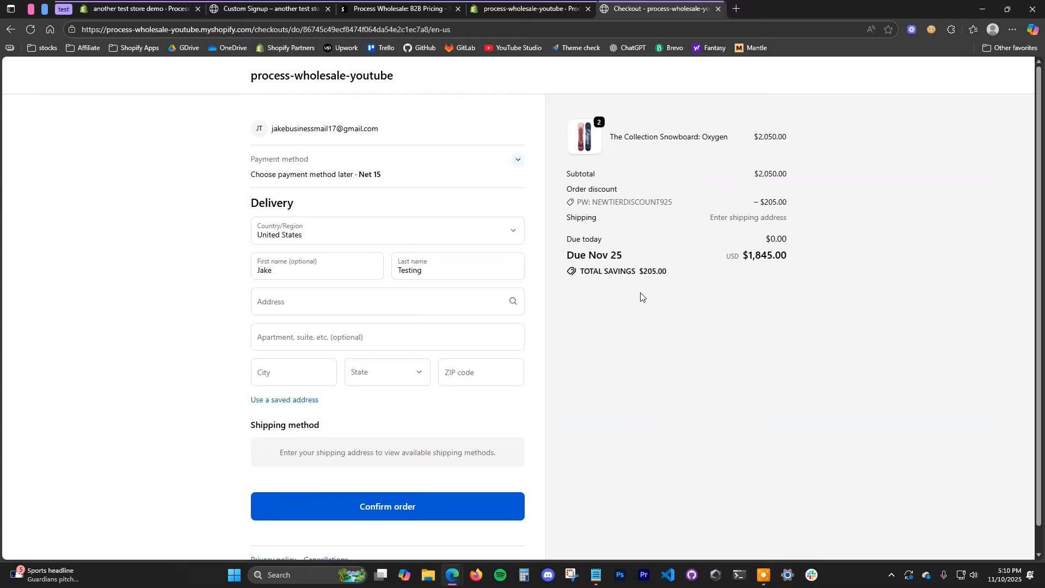
key("ctrl+shift+Tab")
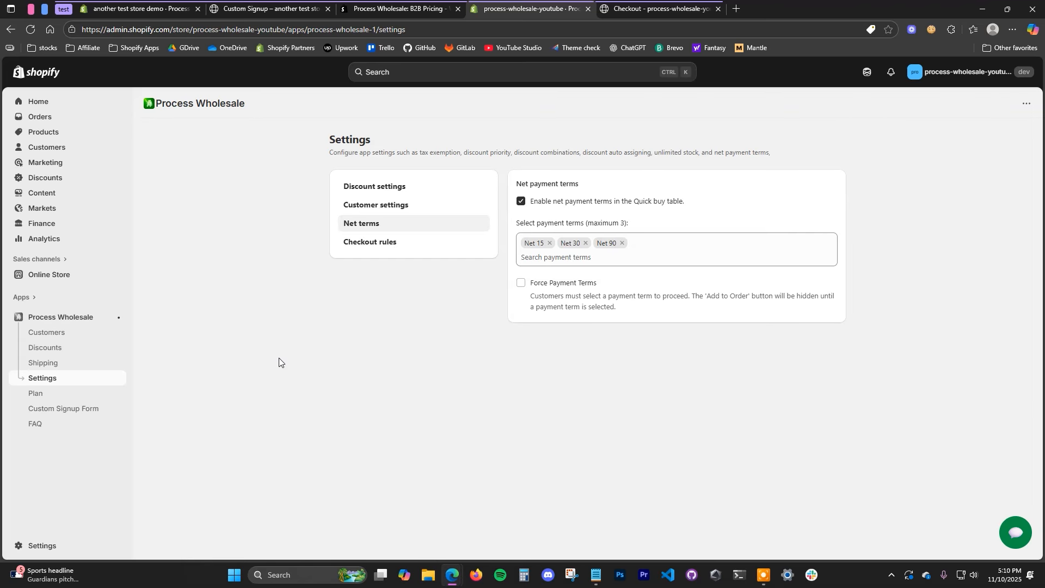
Step: Browse the storefront catalog to the Hydrogen snowboard product page
left_click(658, 9)
left_click(359, 71)
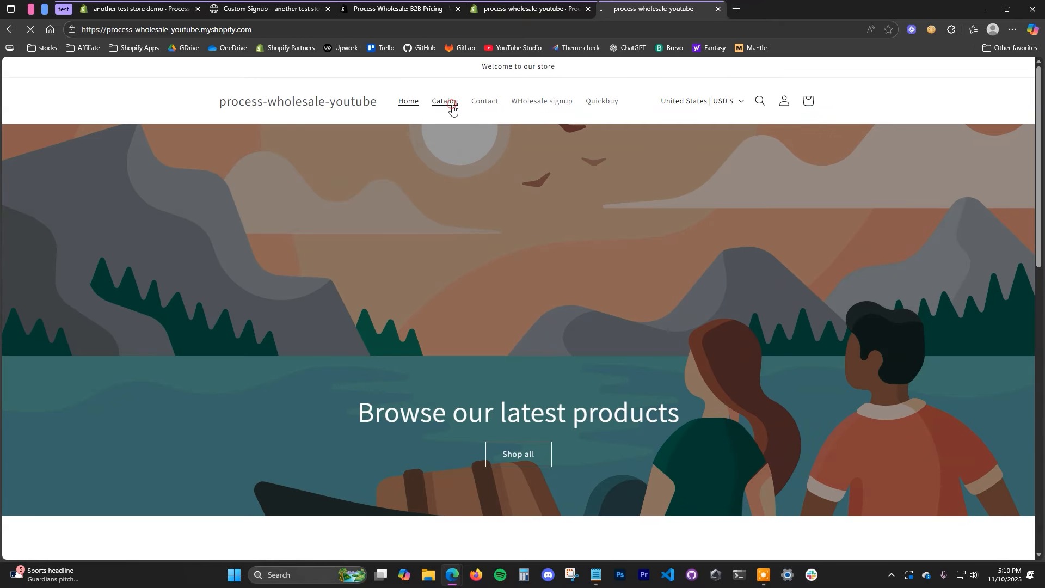
left_click(445, 101)
left_click(725, 231)
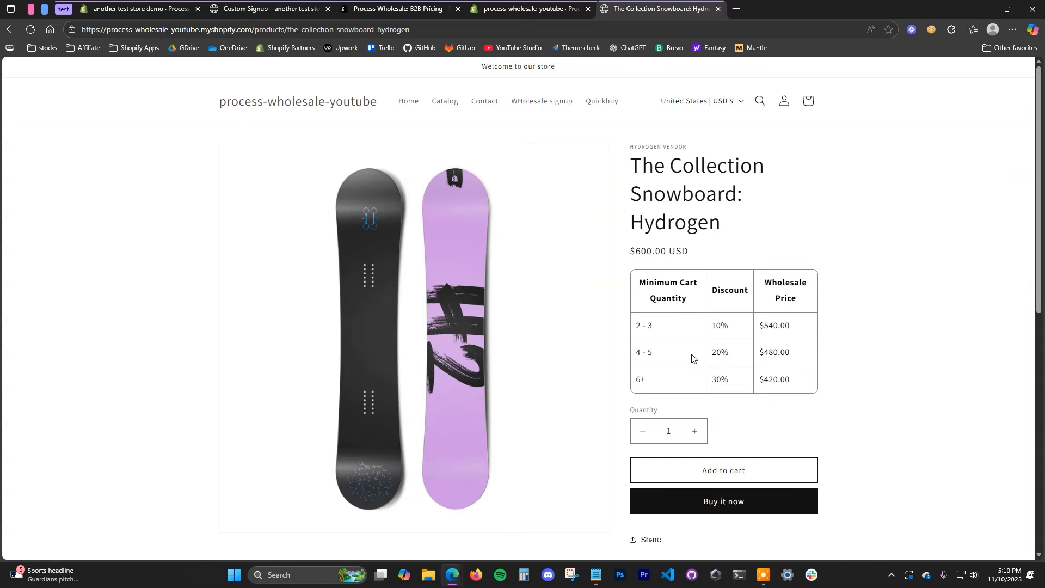
Step: View the Process Wholesale: B2B Pricing App Store listing, from $14.99/month with a free trial
left_click(416, 12)
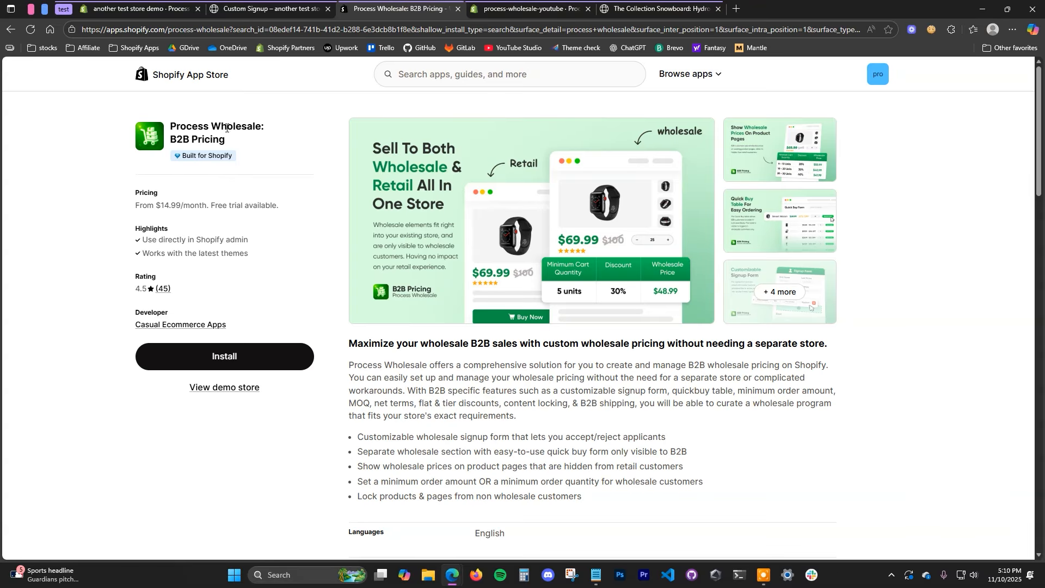
left_click_drag(169, 125, 239, 145)
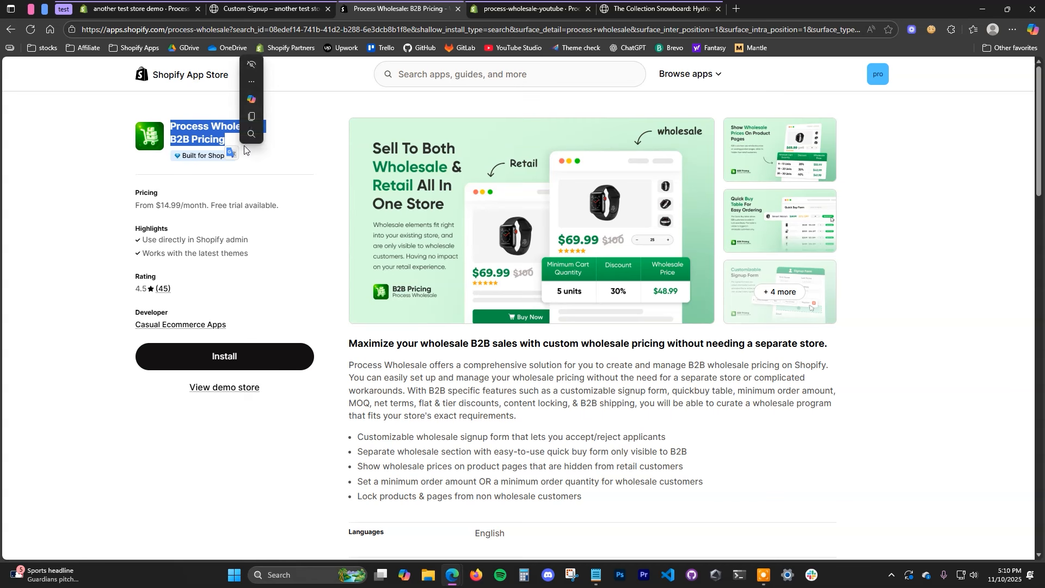
left_click(259, 148)
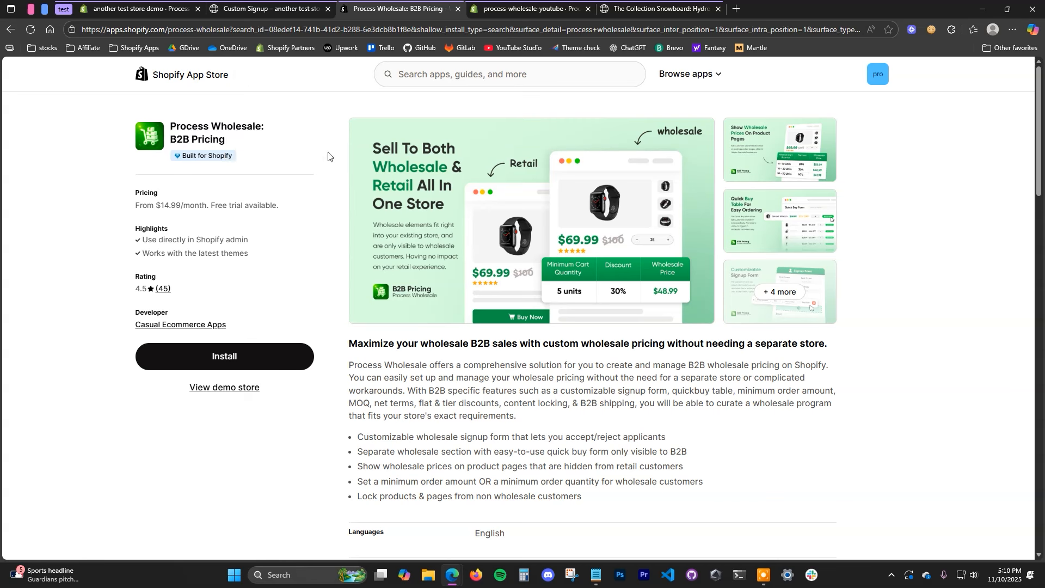